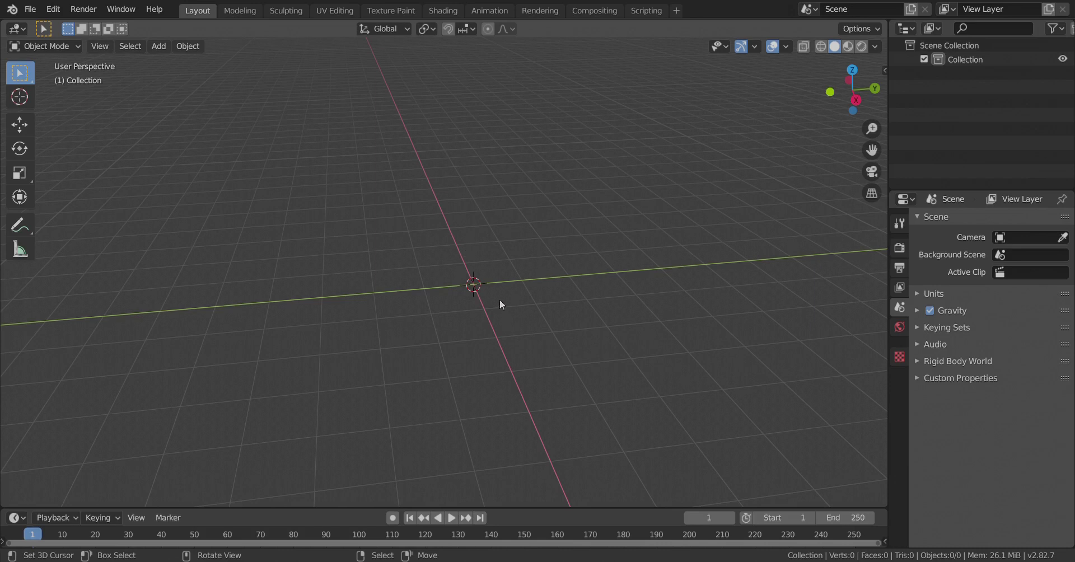
Step: Start the Shortcut VUr input display in the 3D viewport and hide the sidebar
middle_click_drag(500, 300, 523, 301)
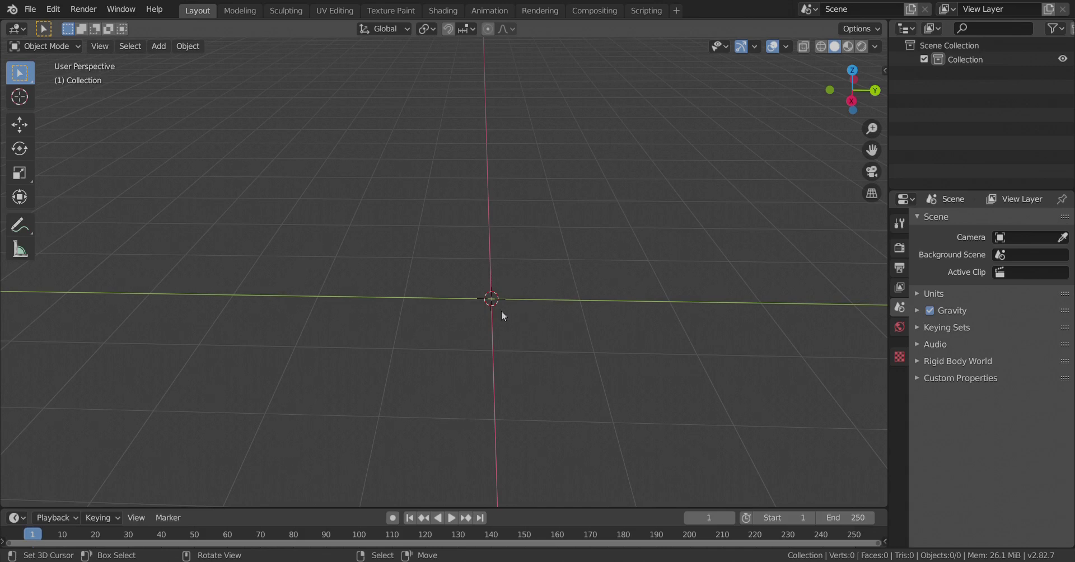
middle_click_drag(502, 314, 511, 350)
key("n")
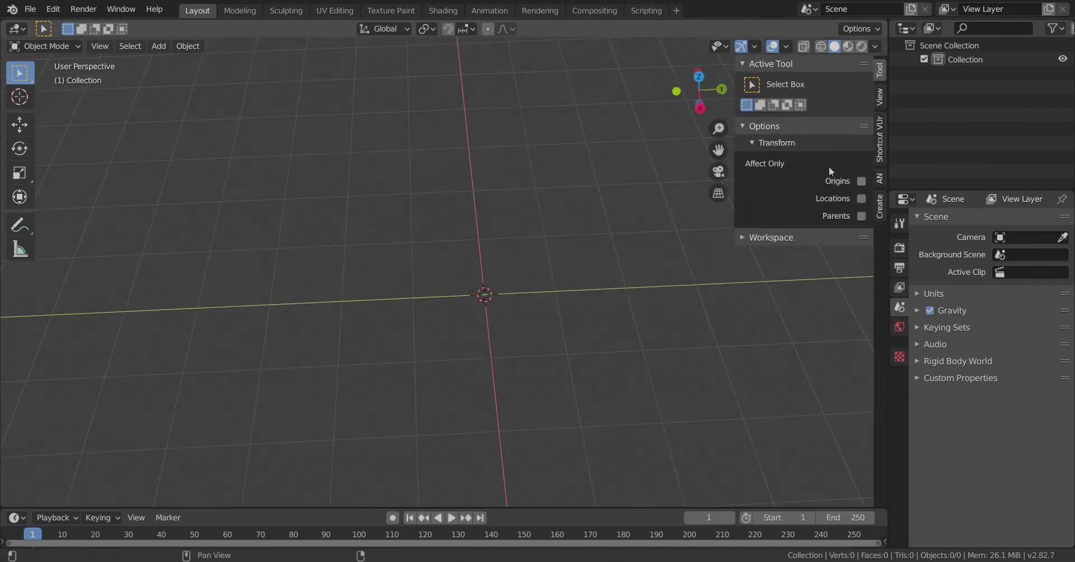
left_click(880, 141)
left_click(799, 85)
key("n")
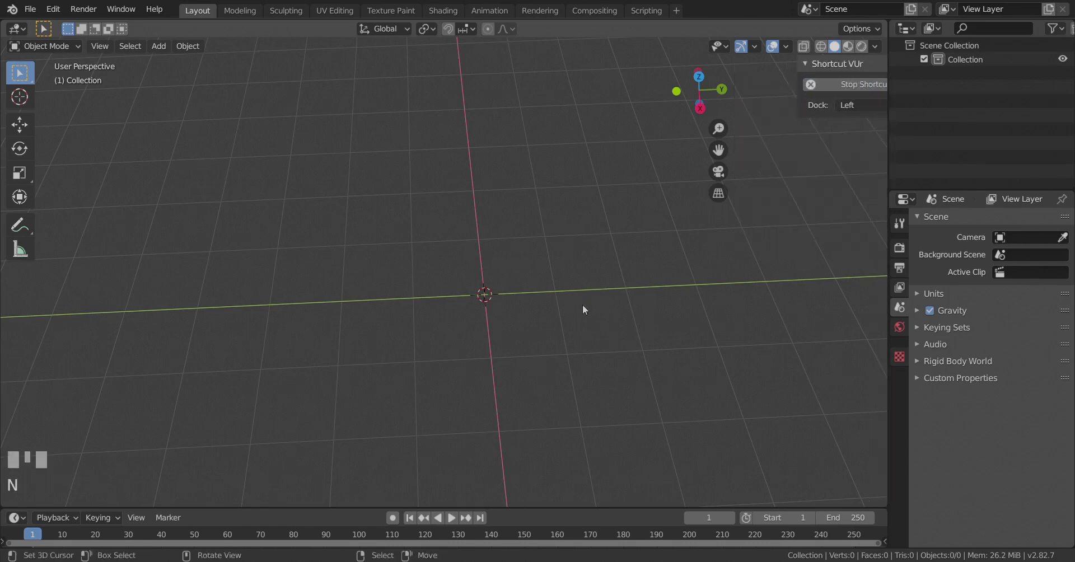
Step: Add a plane mesh at the world origin, seen from the top view
scroll(531, 318, "up", 1)
key("KP_7")
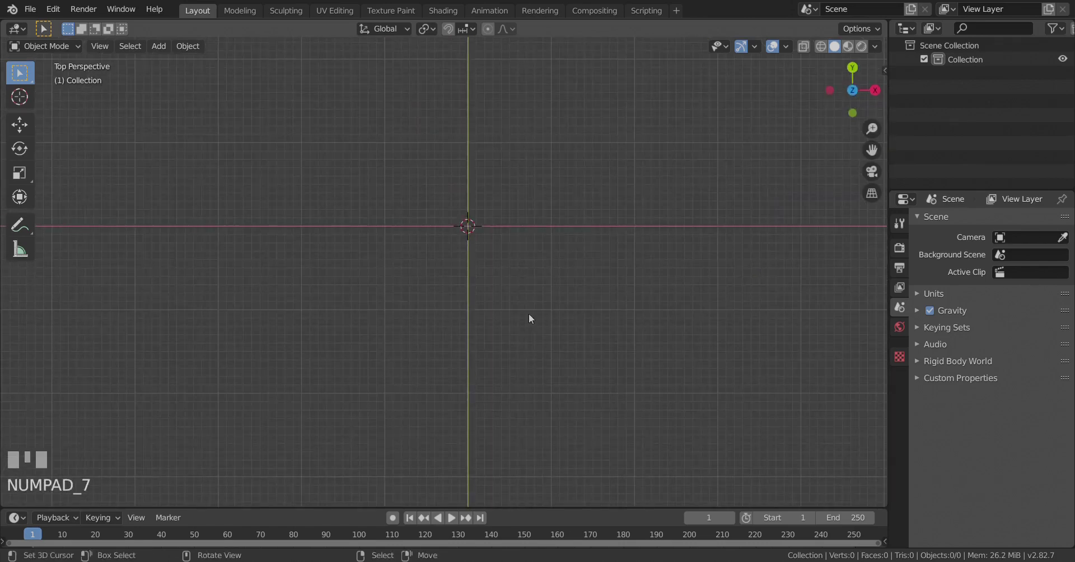
middle_click_drag(529, 319, 422, 331, "shift")
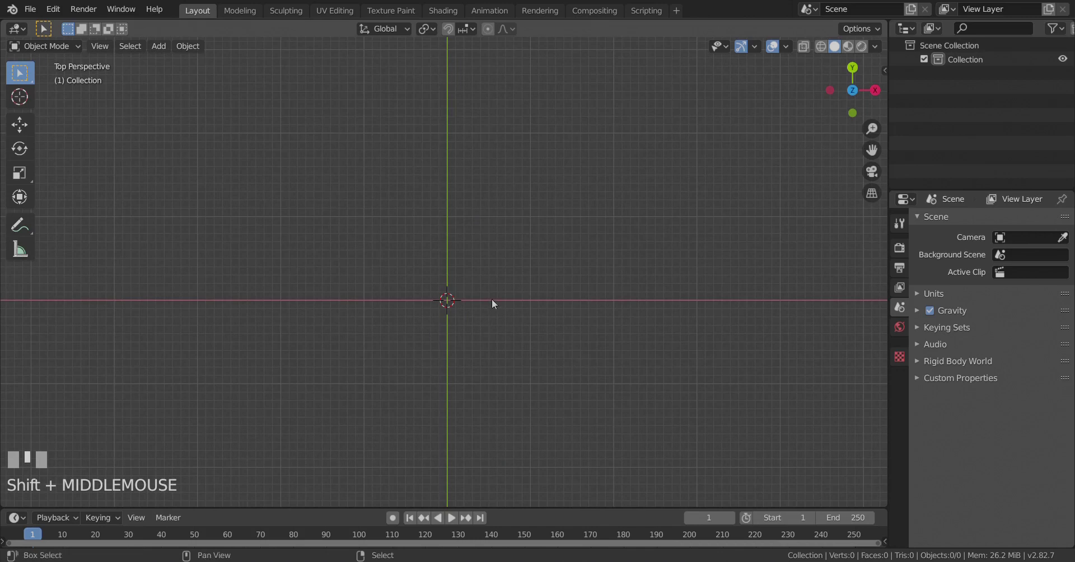
key("shift+a")
mouse_move(492, 301)
left_click(582, 289)
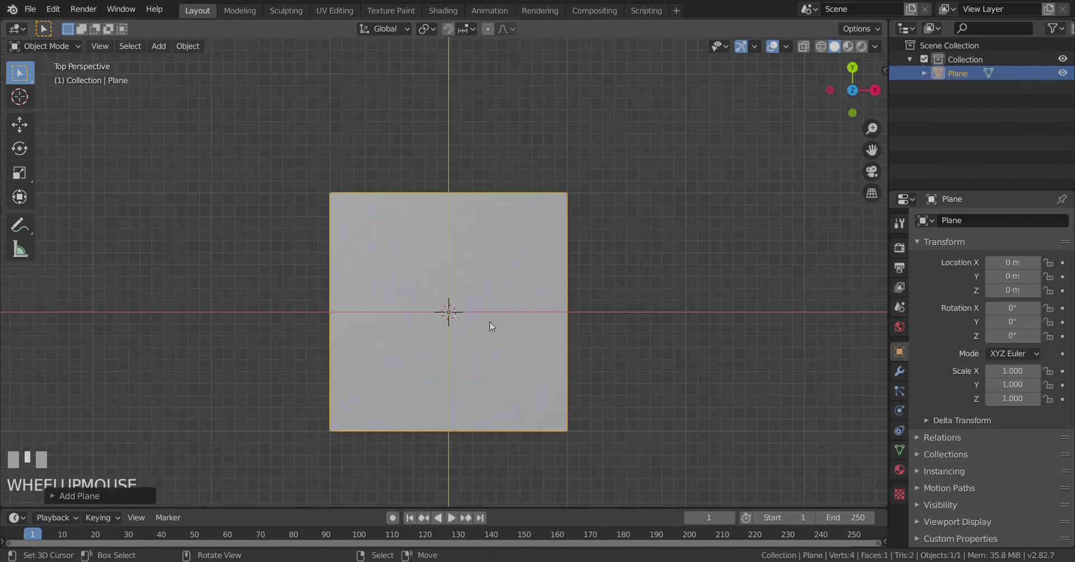
scroll(489, 322, "down", 1)
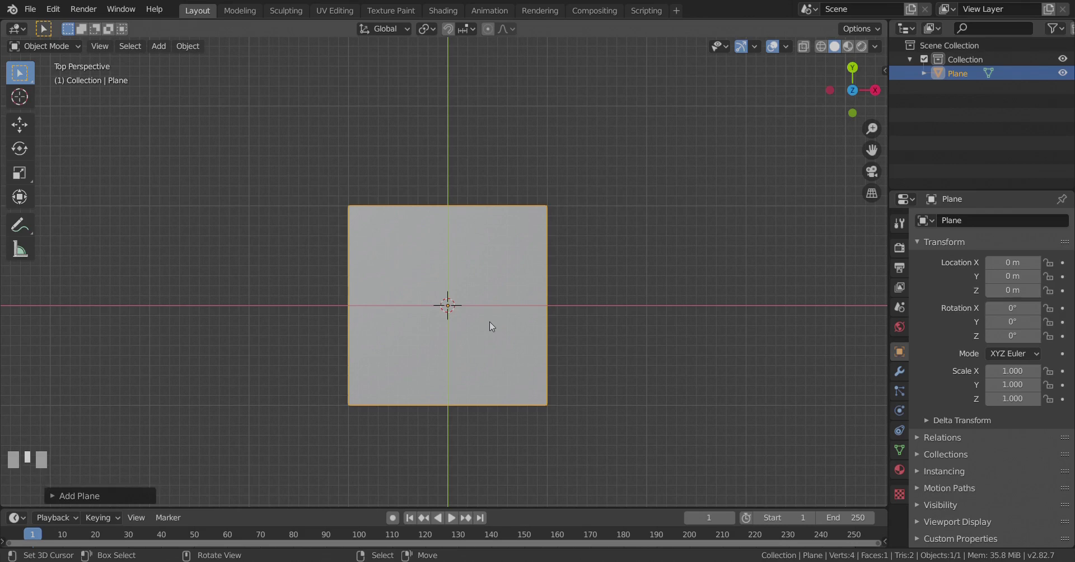
scroll(489, 323, "up", 1)
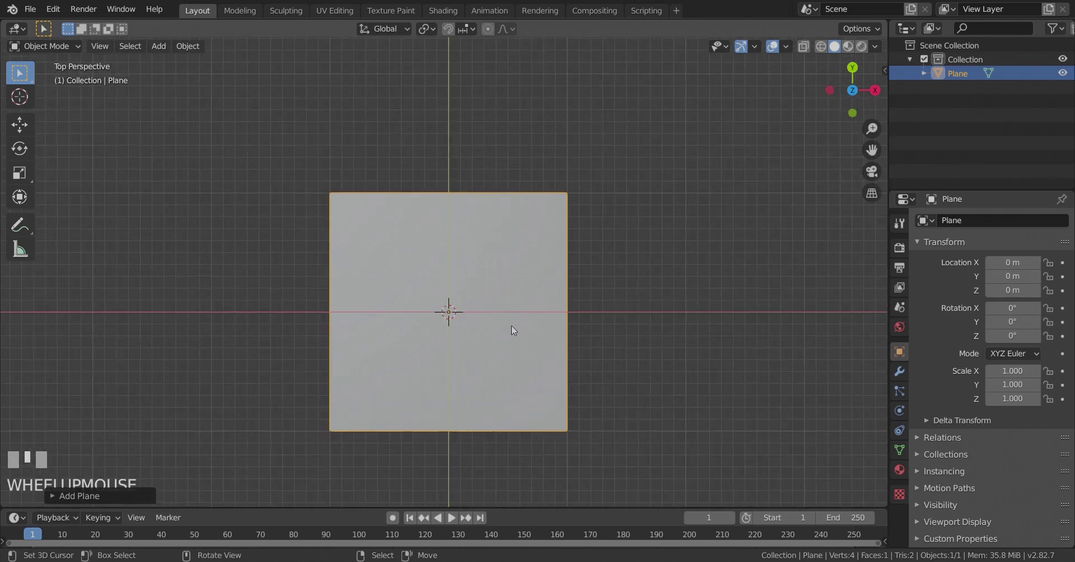
Step: Enter Edit Mode on the plane with the toolbar hidden and turn on the Edge Length measurement overlay
key("Tab")
middle_click_drag(478, 317, 443, 340, "shift")
key("t")
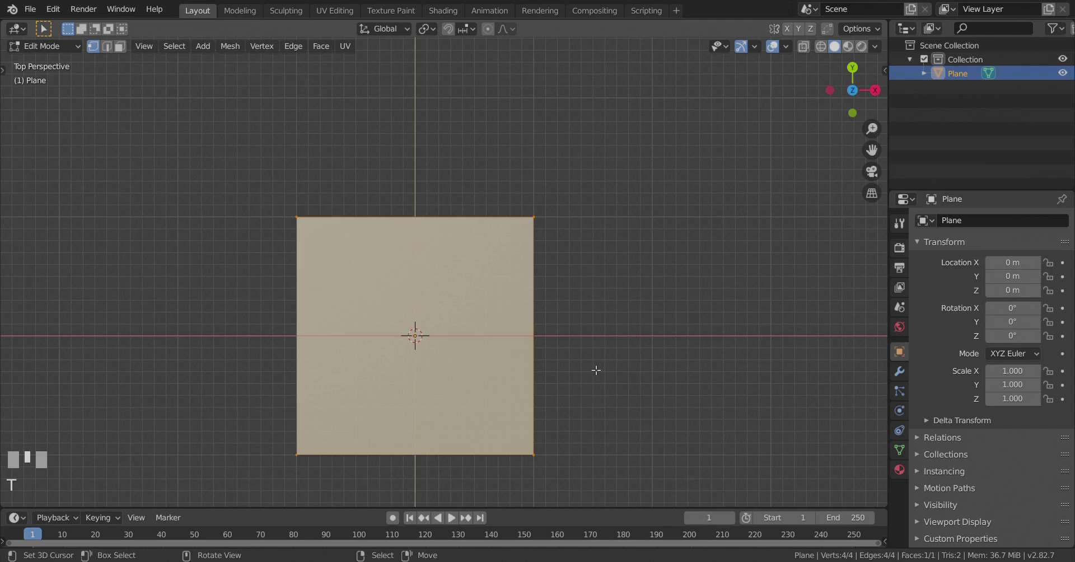
scroll(560, 364, "down", 2)
key("s")
right_click(536, 353)
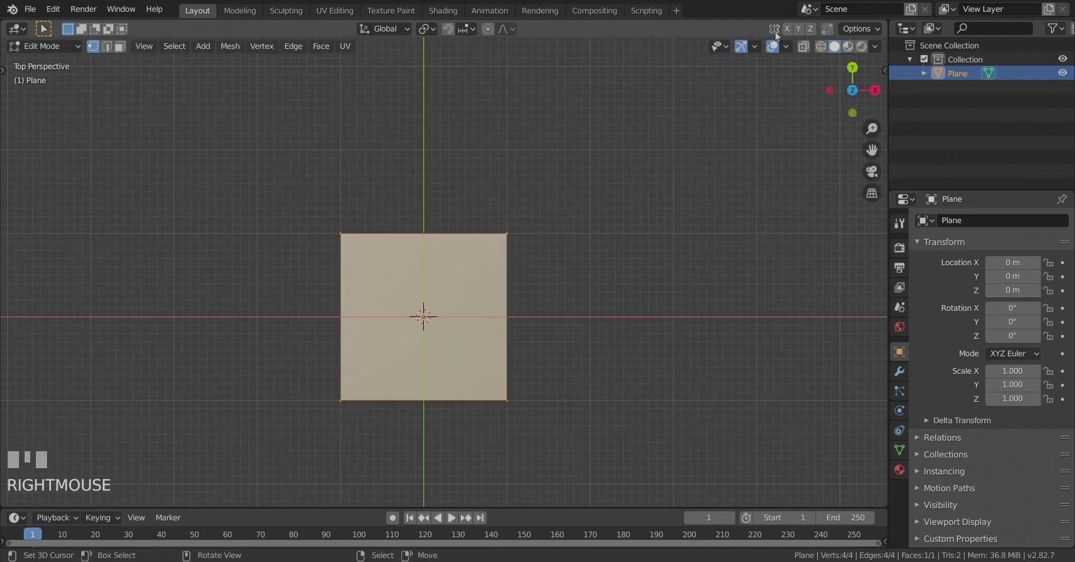
left_click(787, 46)
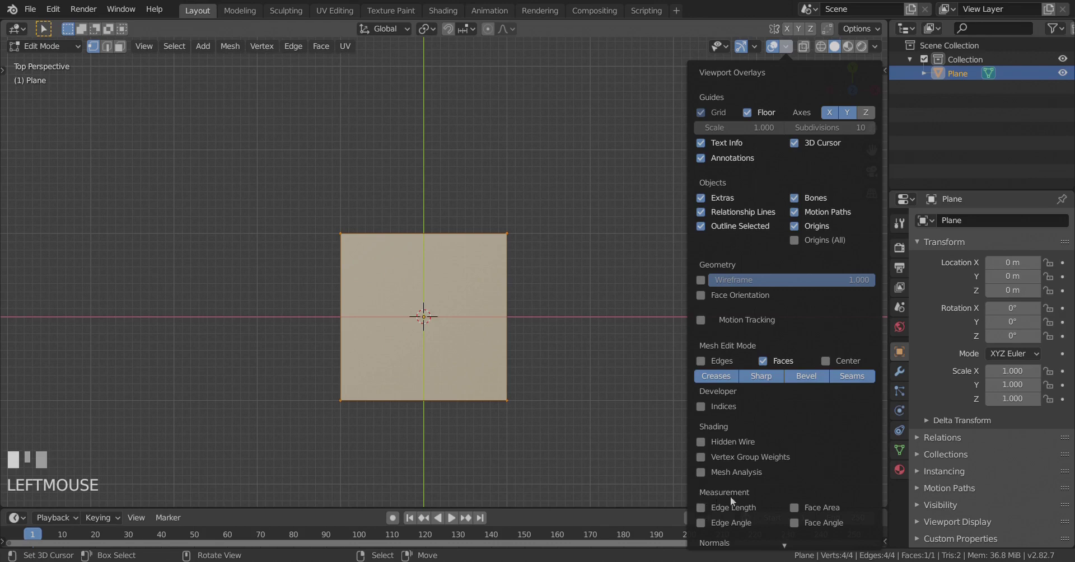
left_click(703, 509)
scroll(492, 341, "up", 2)
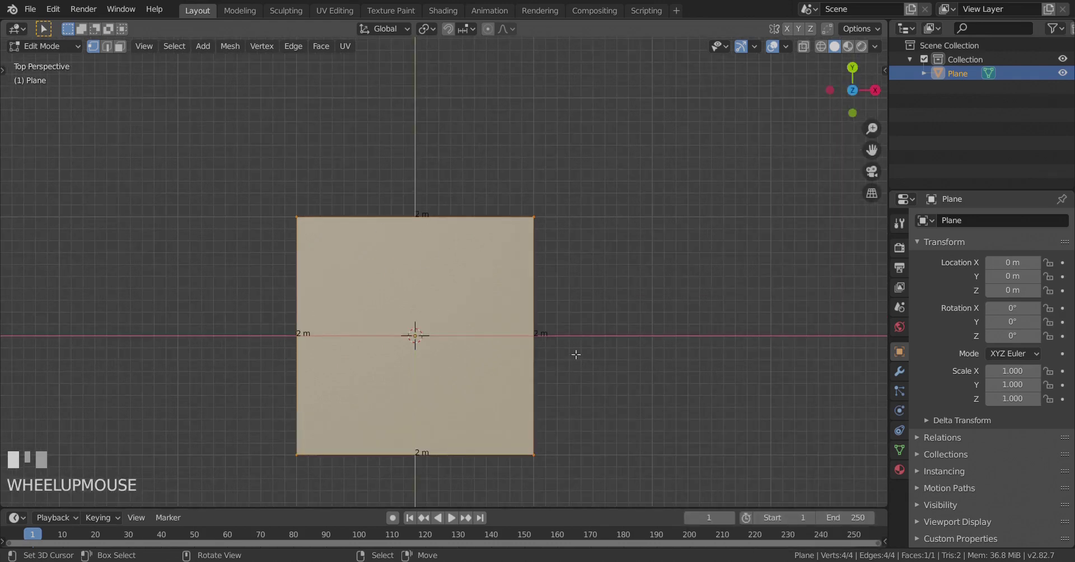
scroll(571, 354, "down", 2)
scroll(526, 338, "up", 2)
Step: Scale the plane uniformly to about 2.107 in Object Mode and check its edge lengths in Edit Mode
key("Tab")
middle_click_drag(525, 337, 438, 222)
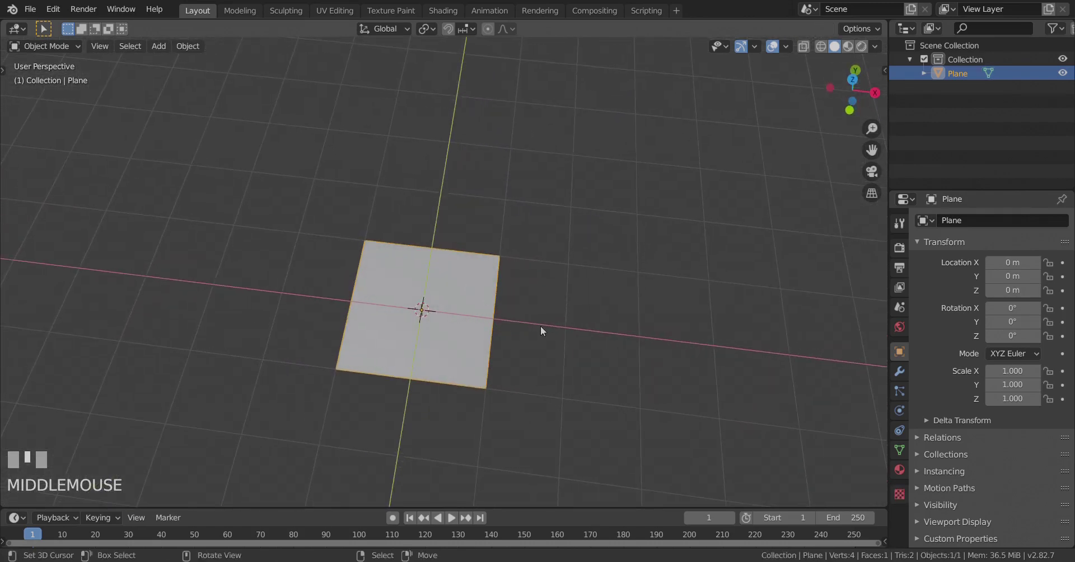
key("s")
left_click(635, 341)
key("Tab")
middle_click_drag(636, 341, 605, 333)
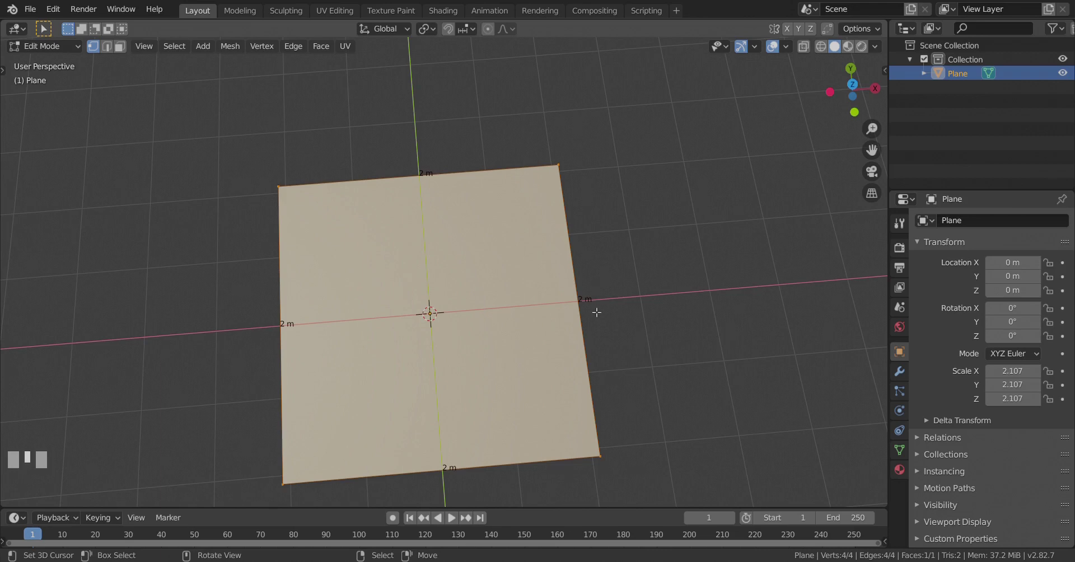
middle_click_drag(595, 308, 500, 323)
scroll(577, 355, "down", 3)
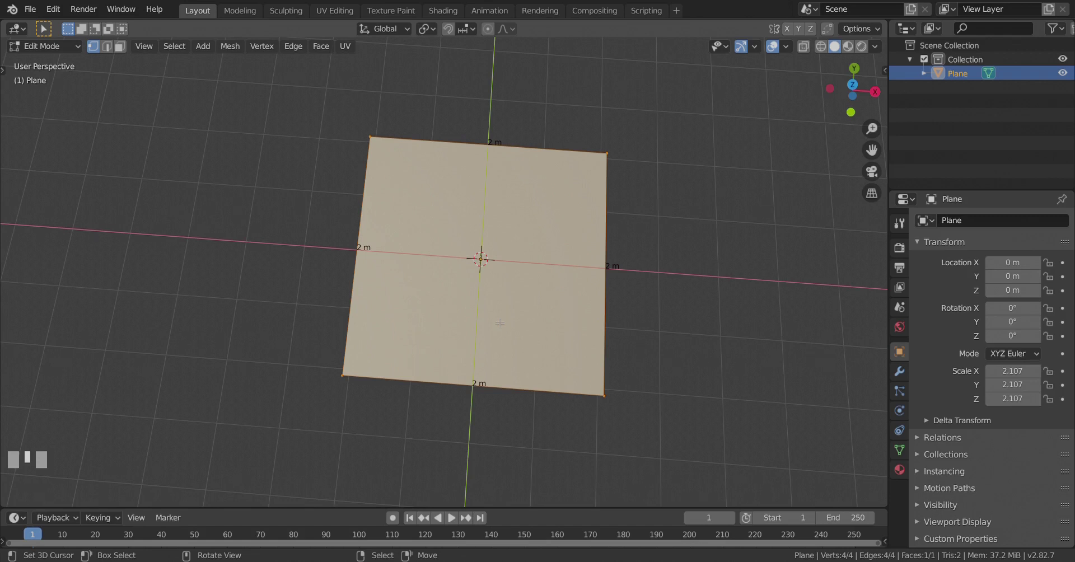
middle_click_drag(500, 323, 589, 376)
scroll(588, 376, "up", 3)
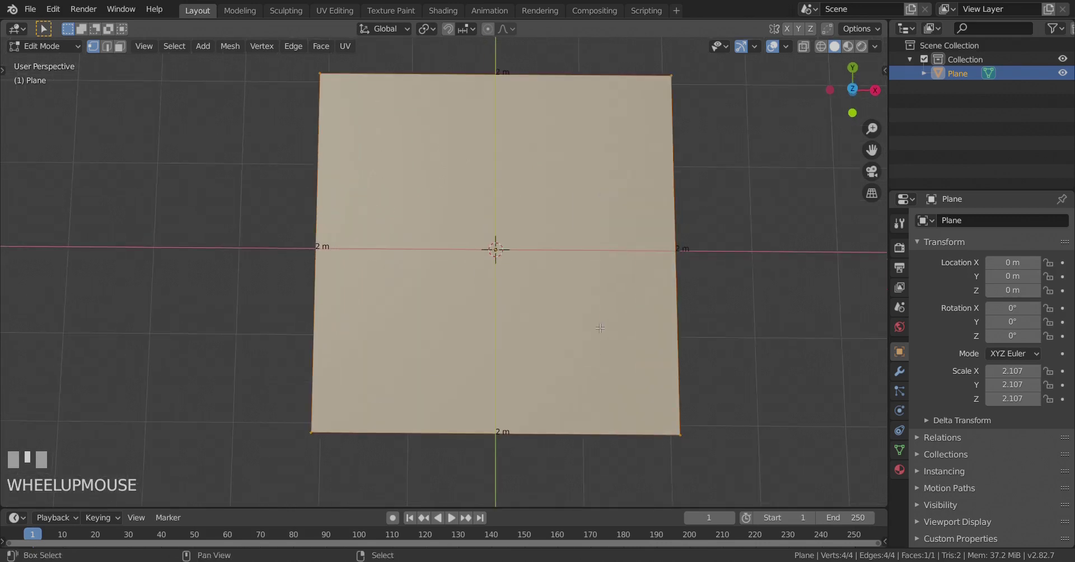
middle_click_drag(591, 342, 555, 343, "shift")
key("KP_7")
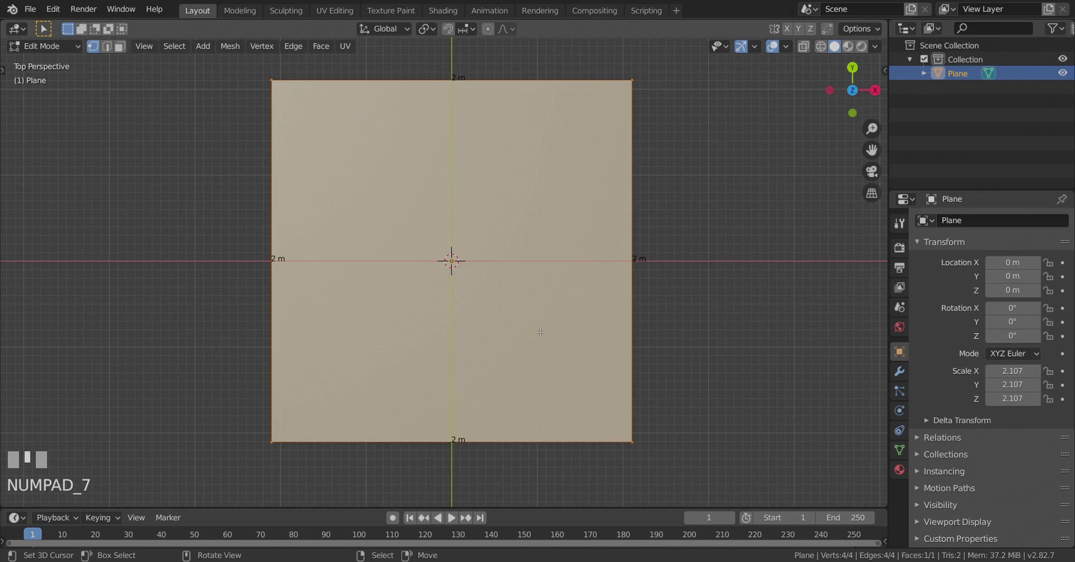
Step: Enlarge the plane uniformly in Object Mode to a scale of about 7.071 and check its edge lengths
key("Tab")
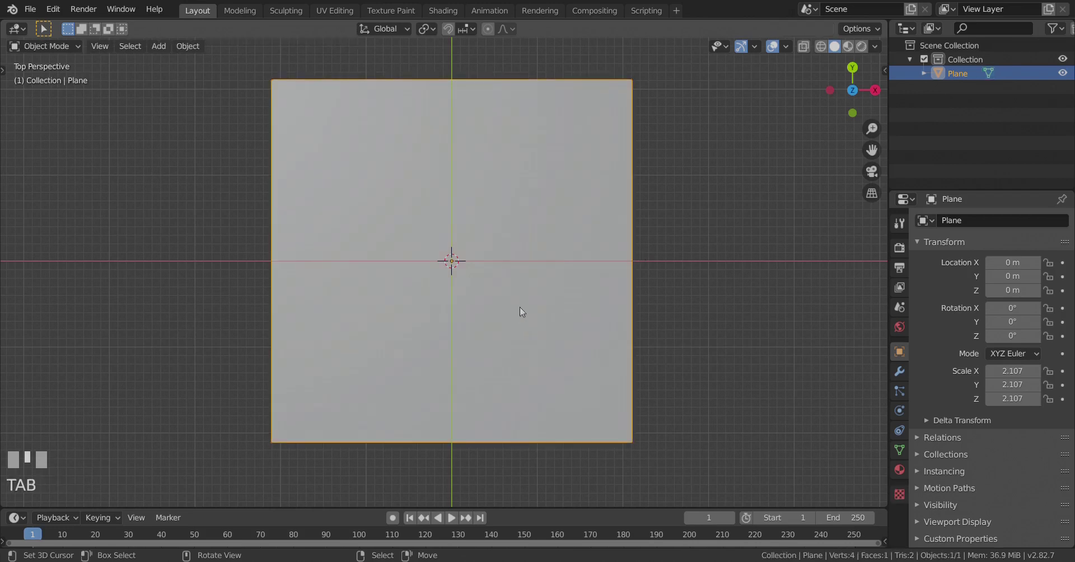
middle_click_drag(521, 311, 487, 248)
key("s")
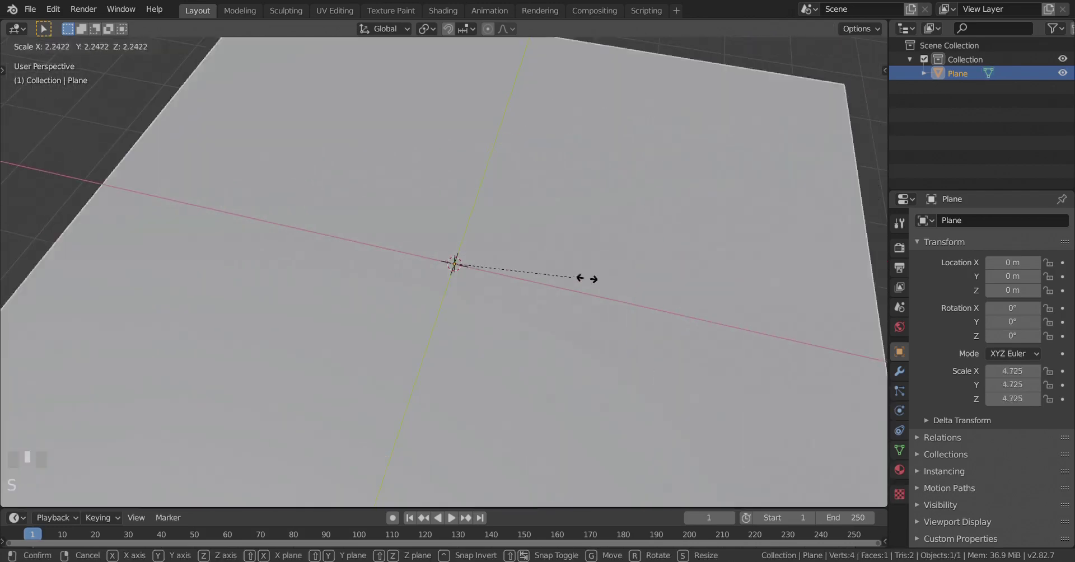
left_click(643, 283)
scroll(498, 285, "down", 6)
middle_click_drag(448, 295, 482, 317)
key("Tab")
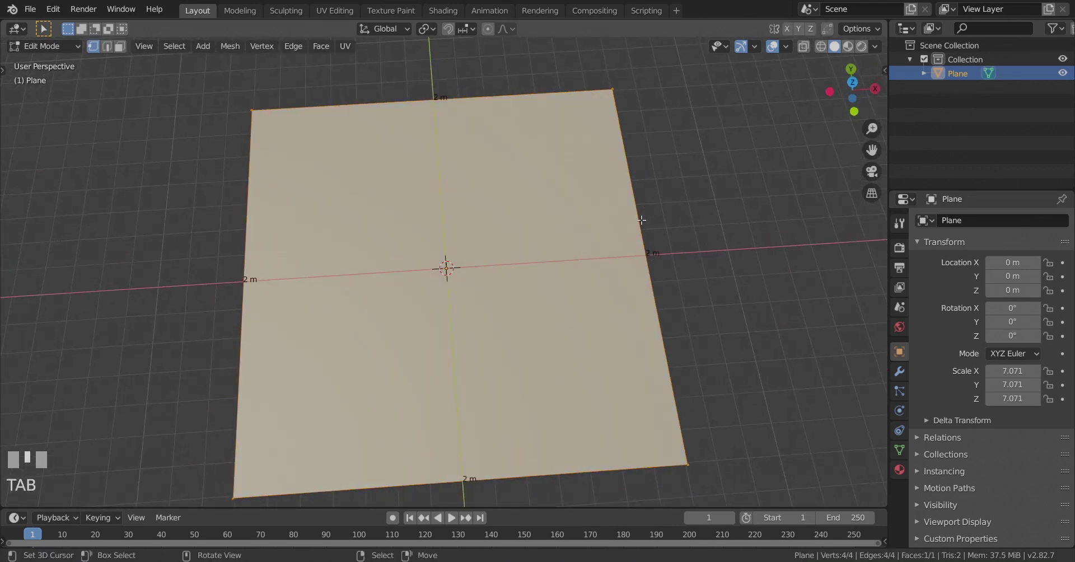
key("Tab")
middle_click_drag(608, 240, 662, 213)
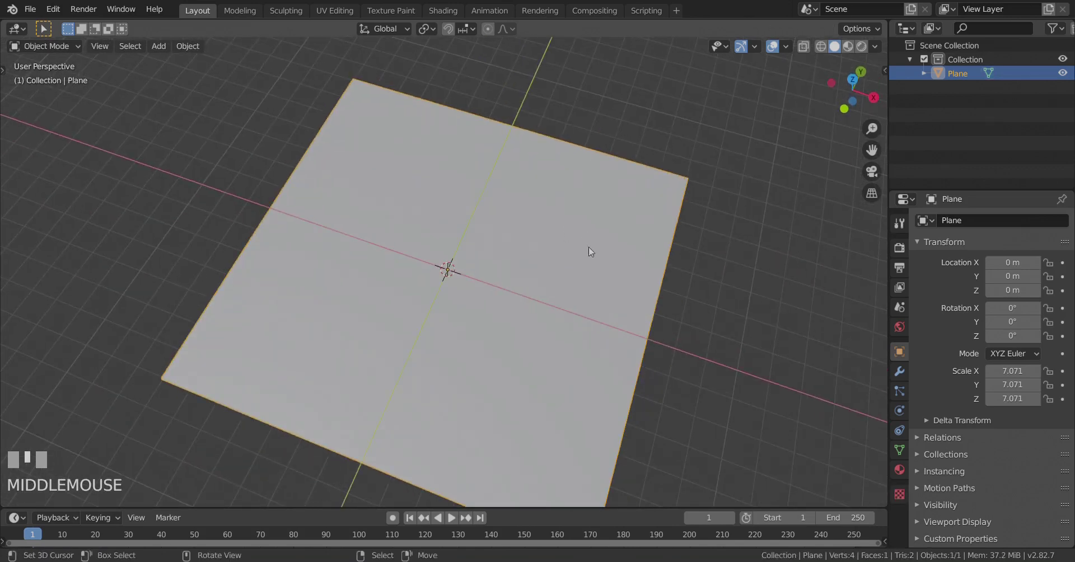
middle_click_drag(590, 247, 576, 235, "shift")
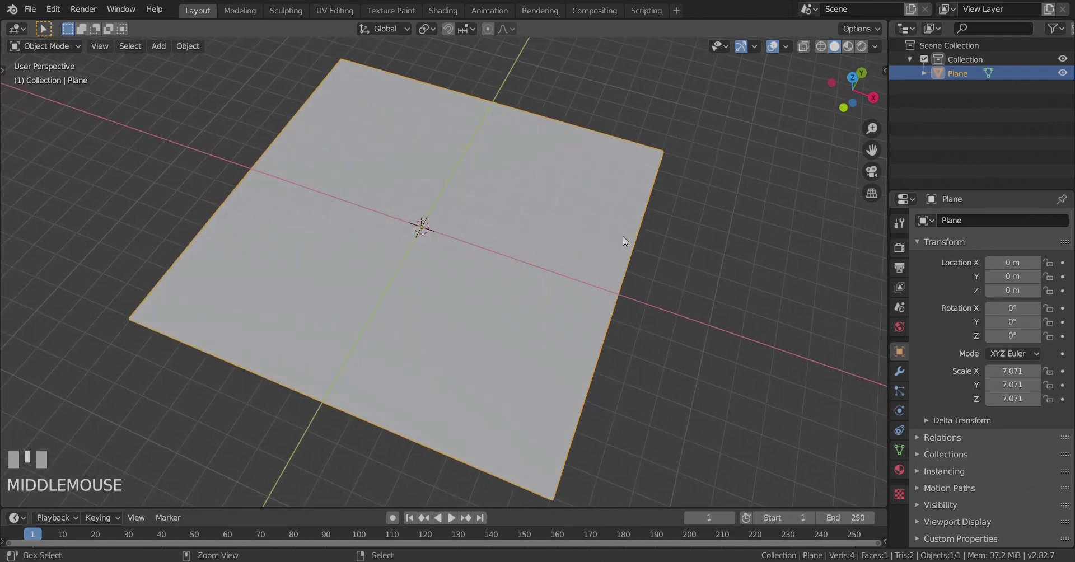
Step: Apply the plane's scale and check the updated edge lengths in Edit Mode
key("ctrl+a")
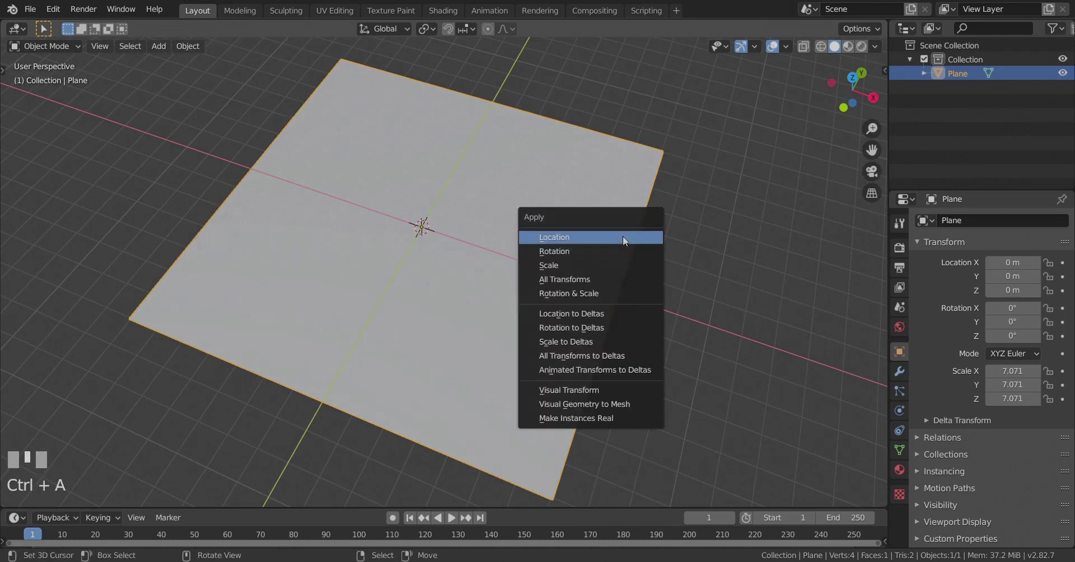
left_click(583, 264)
middle_click_drag(547, 201, 566, 230)
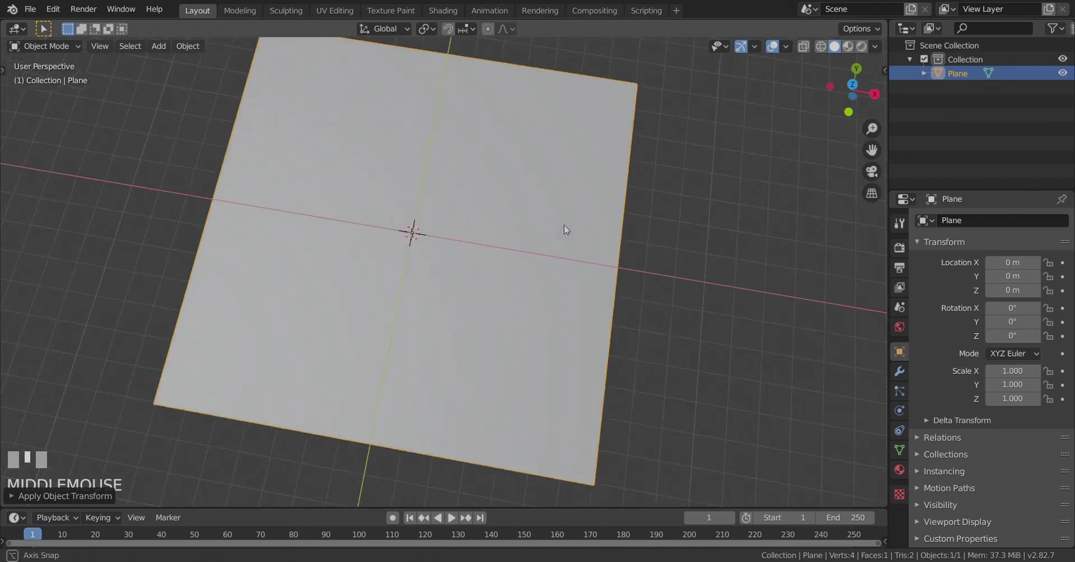
key("Tab")
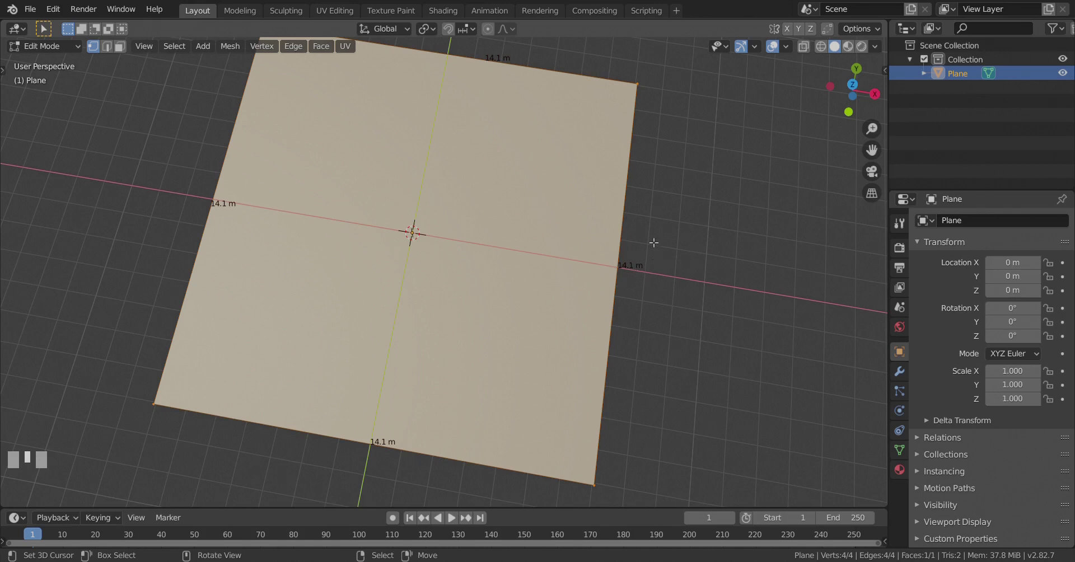
middle_click_drag(519, 258, 504, 254)
key("Tab")
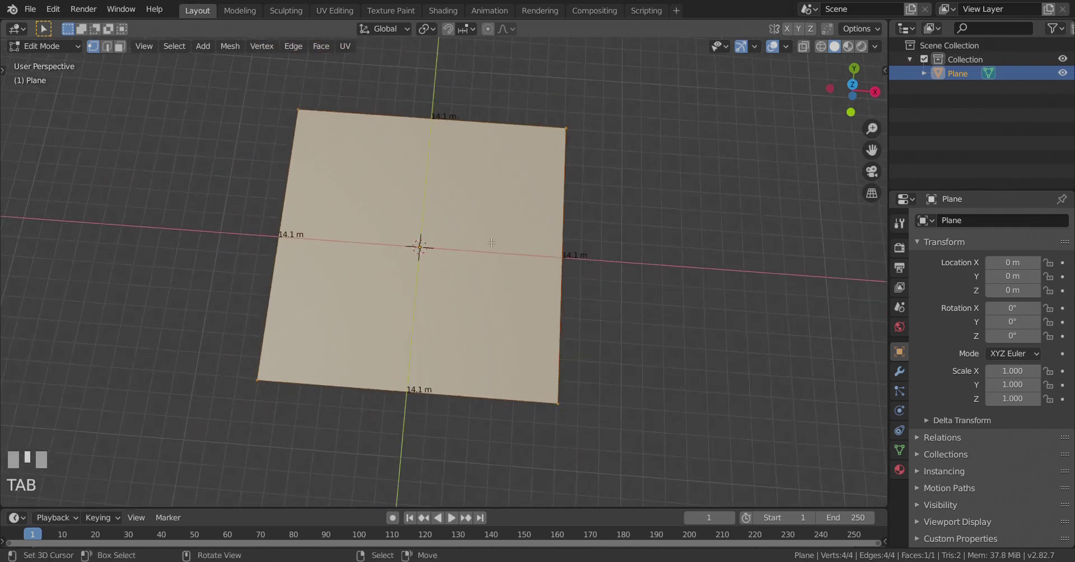
key("Tab")
Step: Scale the plane's mesh down uniformly in Edit Mode to edges of about 11 m
key("KP_7")
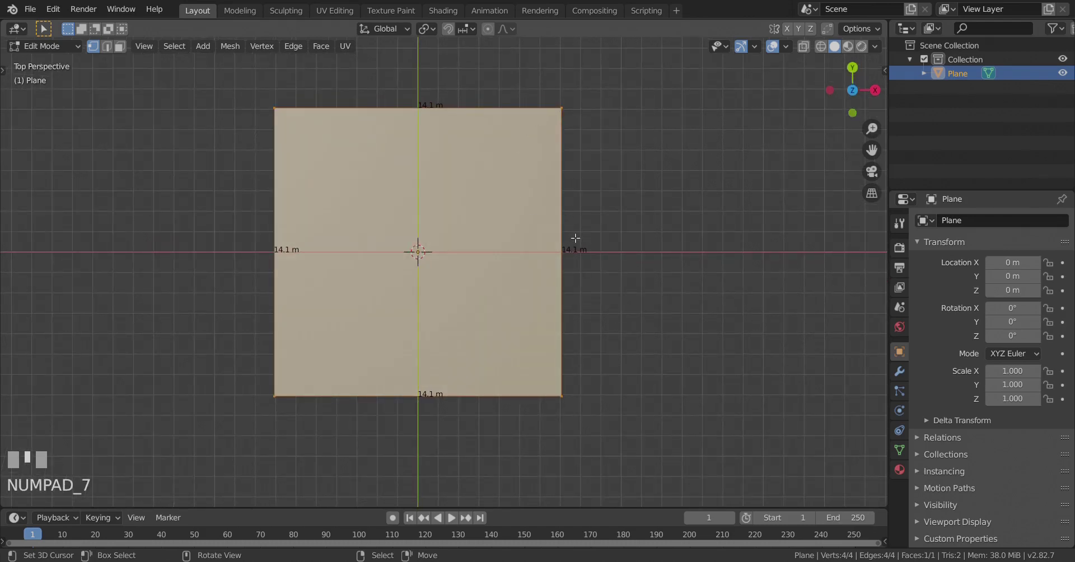
scroll(616, 314, "up", 2)
key("s")
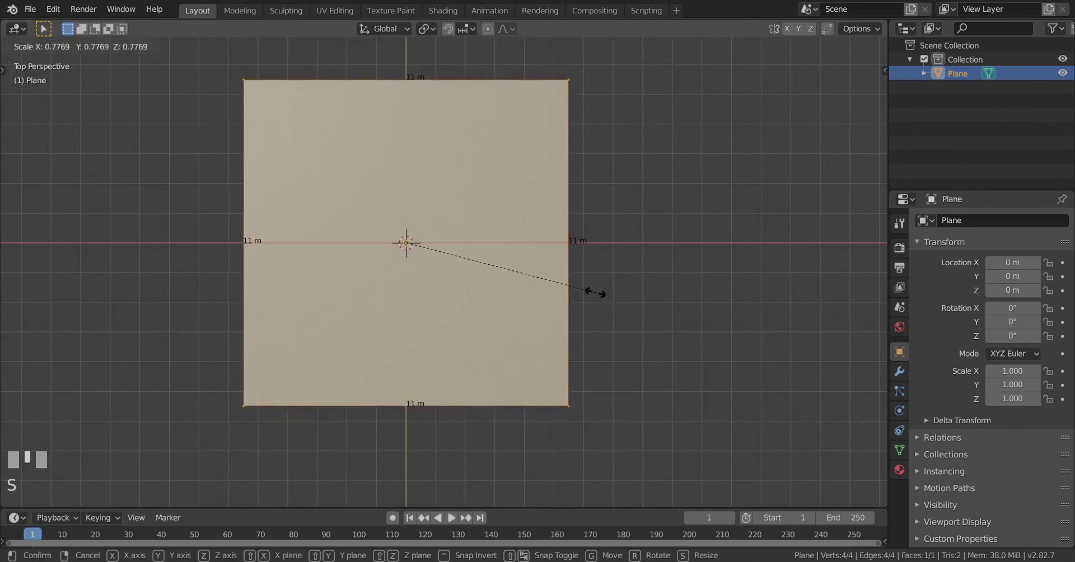
left_click(595, 292, "shift")
middle_click_drag(492, 221, 518, 301, "shift")
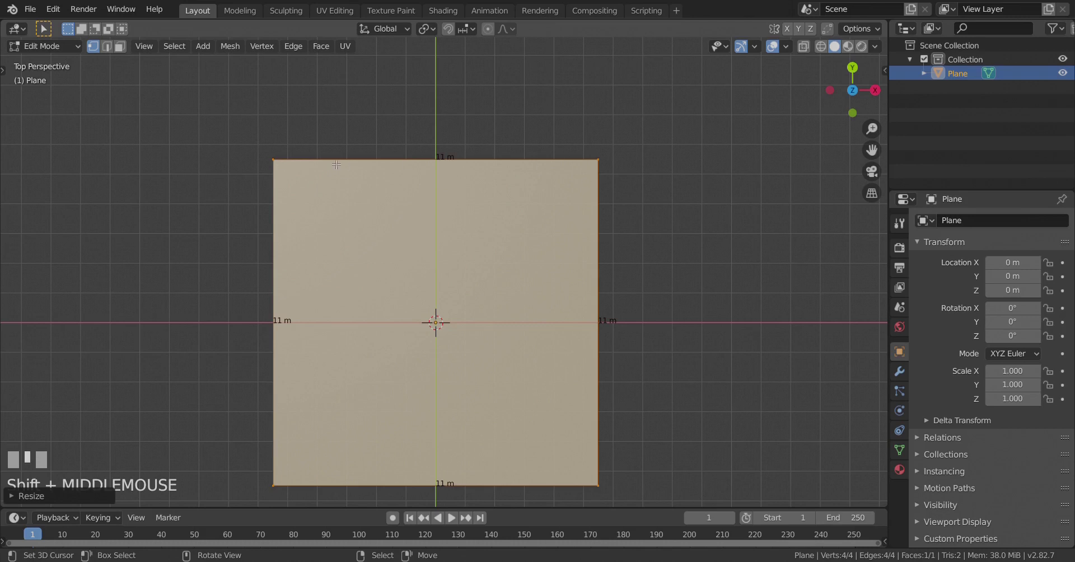
scroll(433, 150, "down", 1)
middle_click_drag(470, 202, 472, 203, "shift")
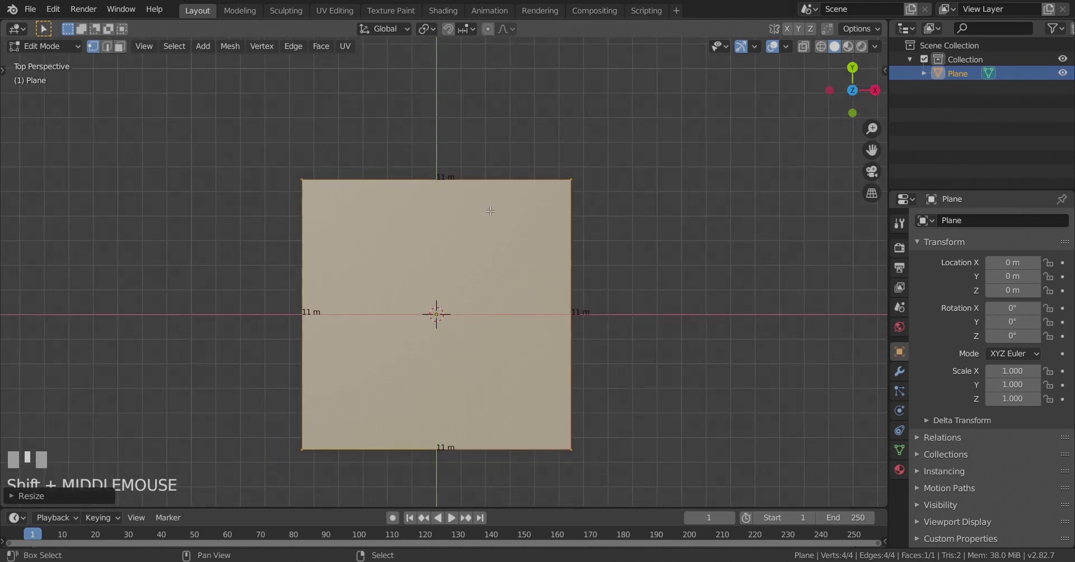
Step: Stretch the plane's mesh along the X axis to a length of about 16.8 m and return to Object Mode
key("s")
key("x")
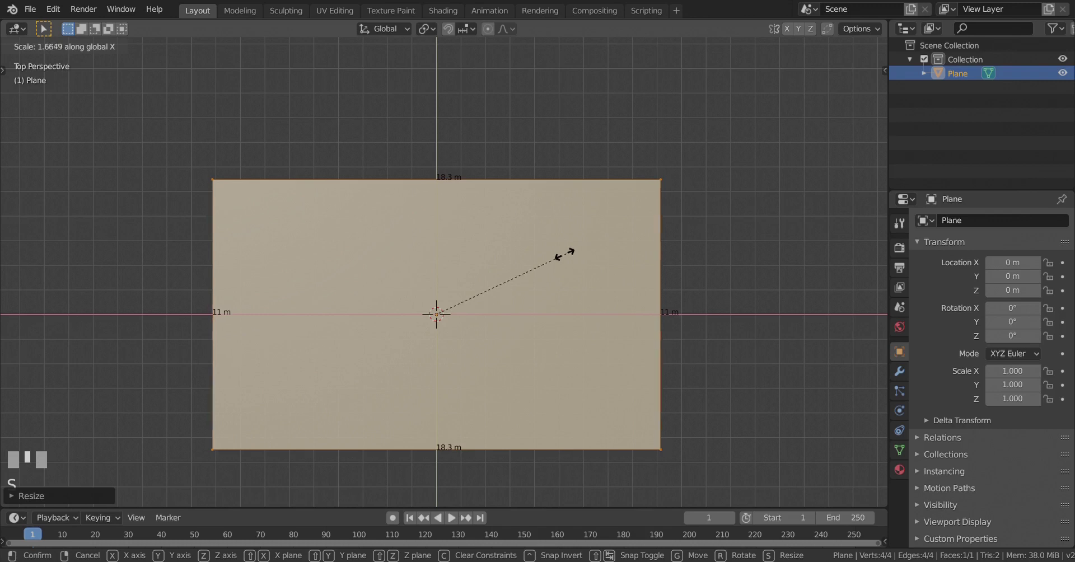
left_click(524, 268, "shift")
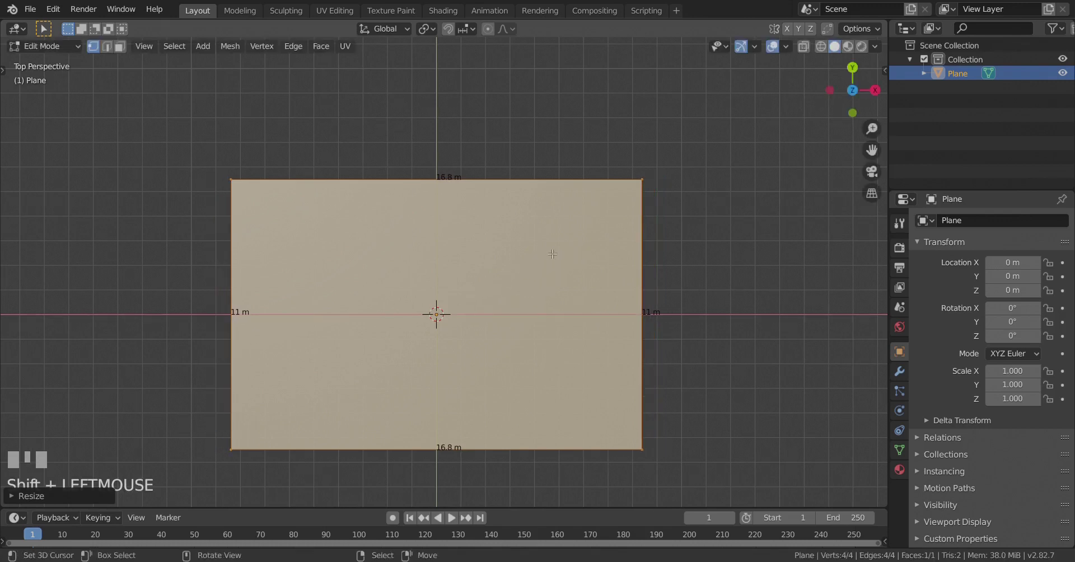
middle_click_drag(552, 254, 446, 302, "shift")
key("Tab")
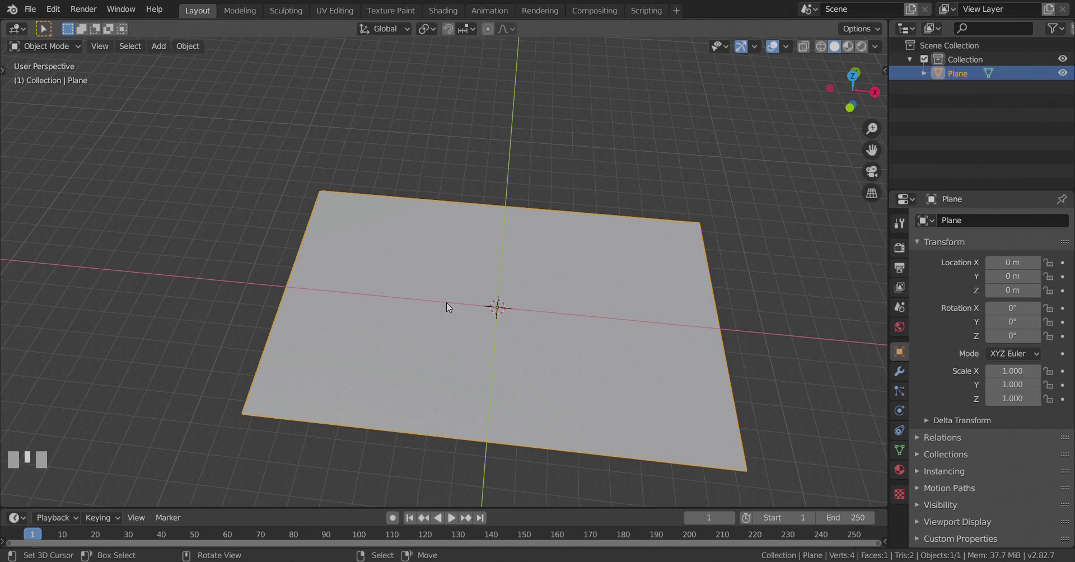
Step: In Edit Mode with edge selection, duplicate the plane's 11 m edge on the negative X side, leaving the copy in place
middle_click_drag(446, 303, 511, 303)
key("Tab")
middle_click_drag(431, 272, 423, 248)
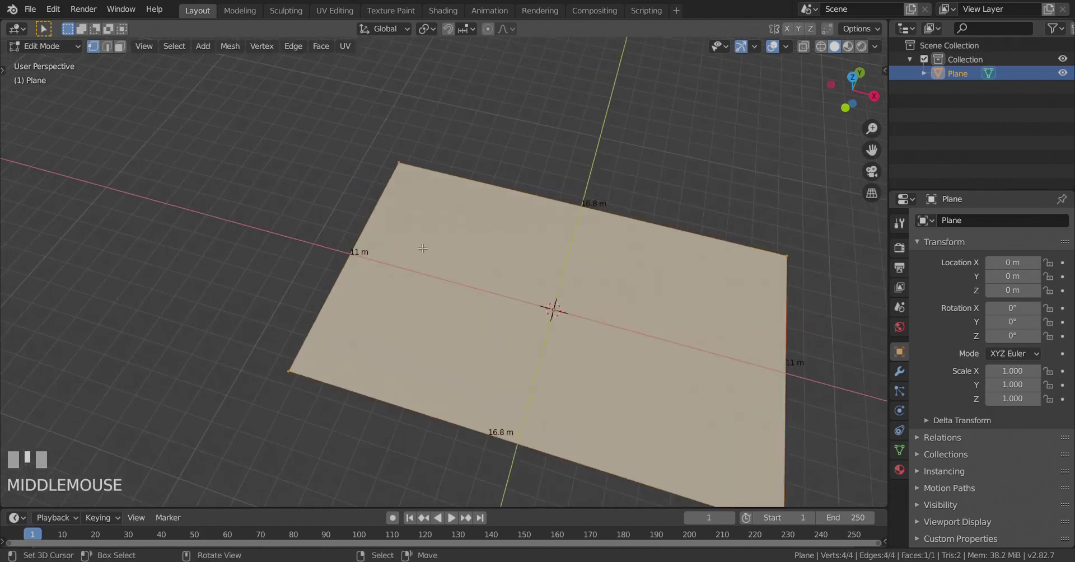
left_click(107, 57)
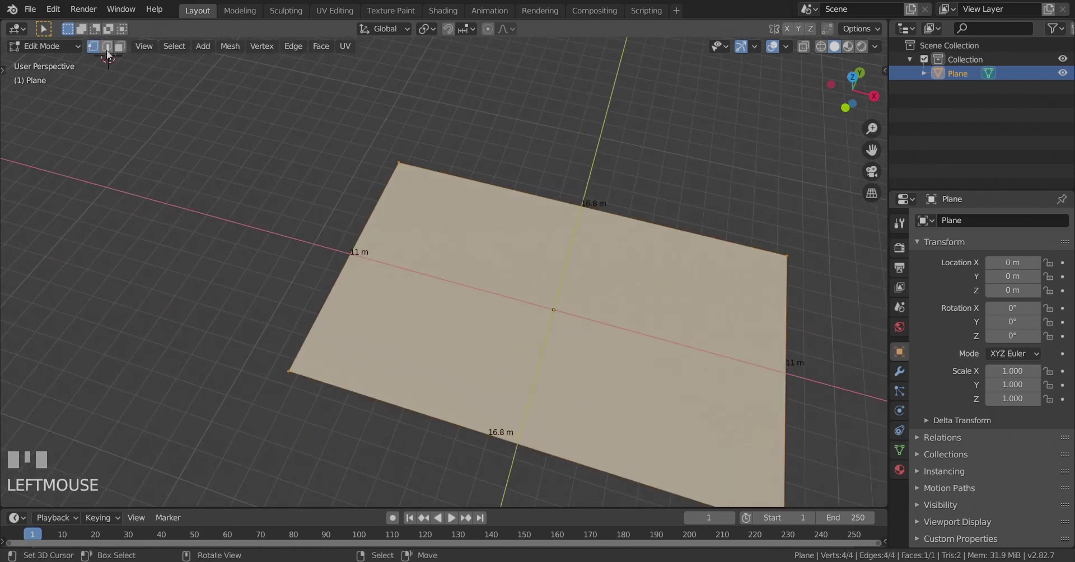
left_click(106, 47)
right_click(358, 236)
middle_click_drag(358, 247, 157, 63)
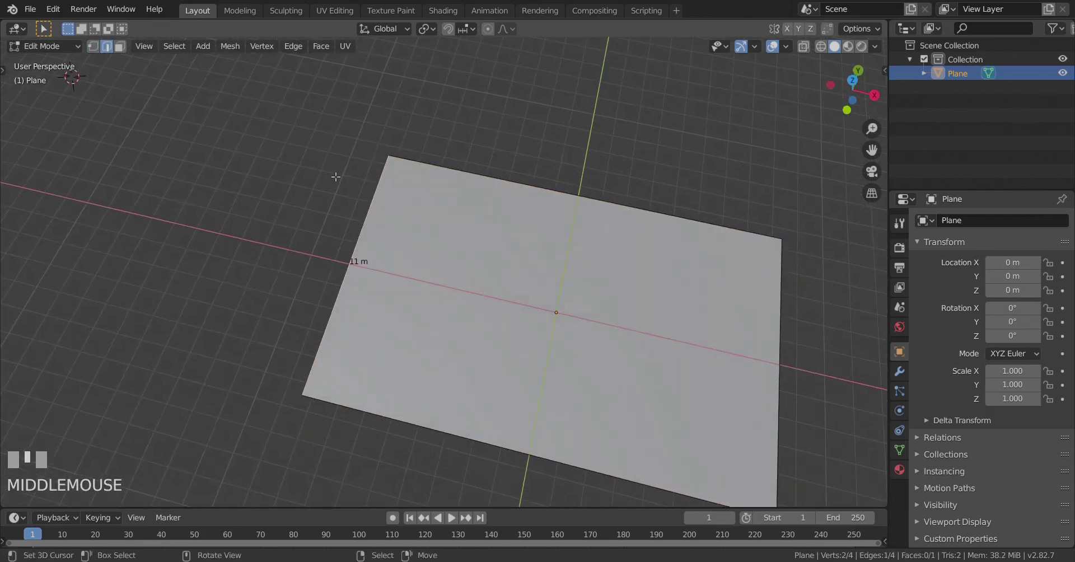
middle_click_drag(355, 261, 314, 252)
scroll(317, 255, "up", 2)
key("shift+d")
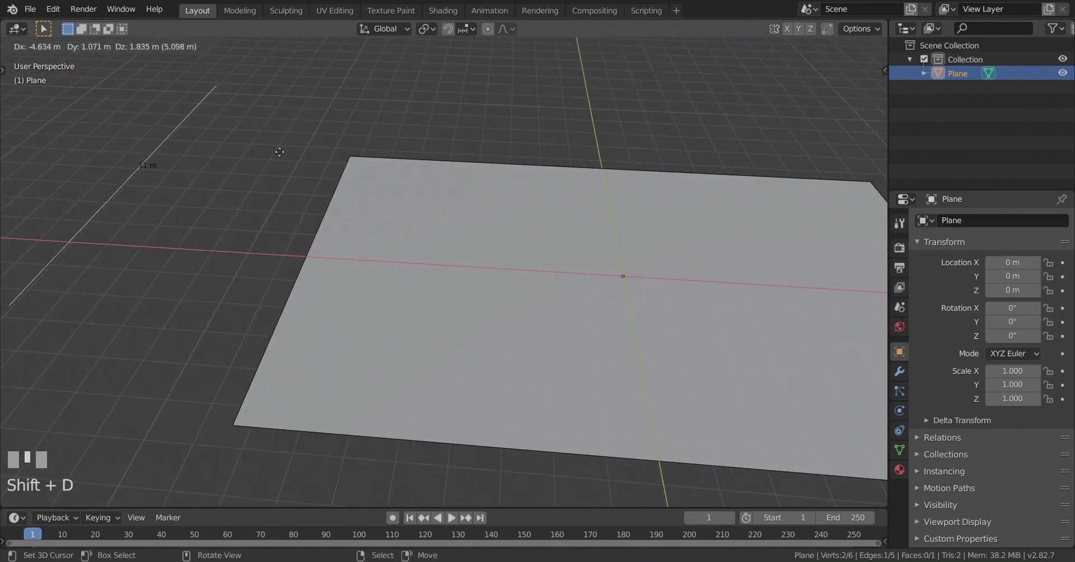
right_click(272, 160)
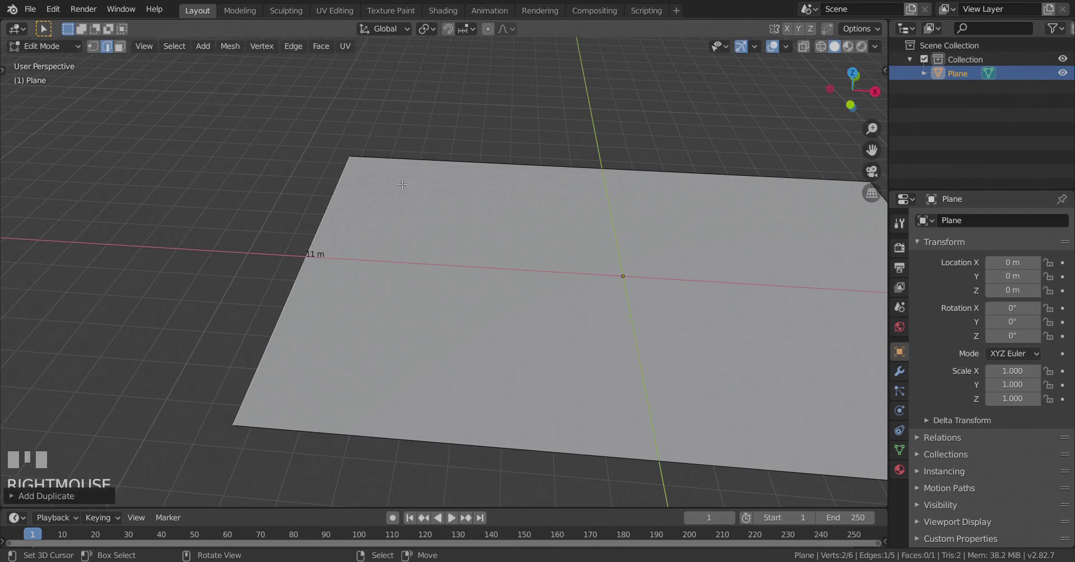
Step: Separate the duplicated edge into its own object, return to Object Mode and hide the base plane
key("p")
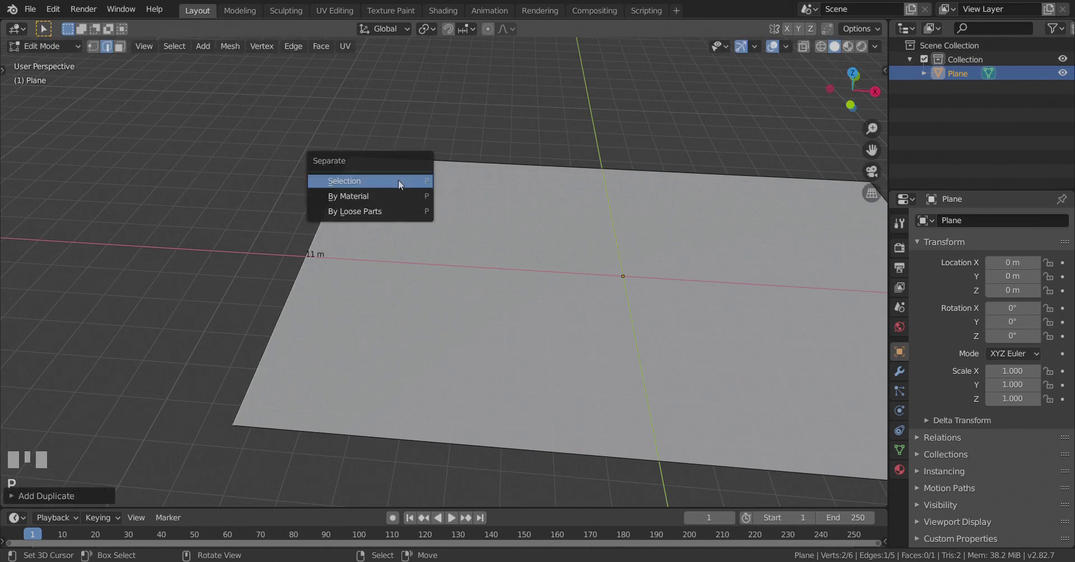
left_click(398, 179)
key("Tab")
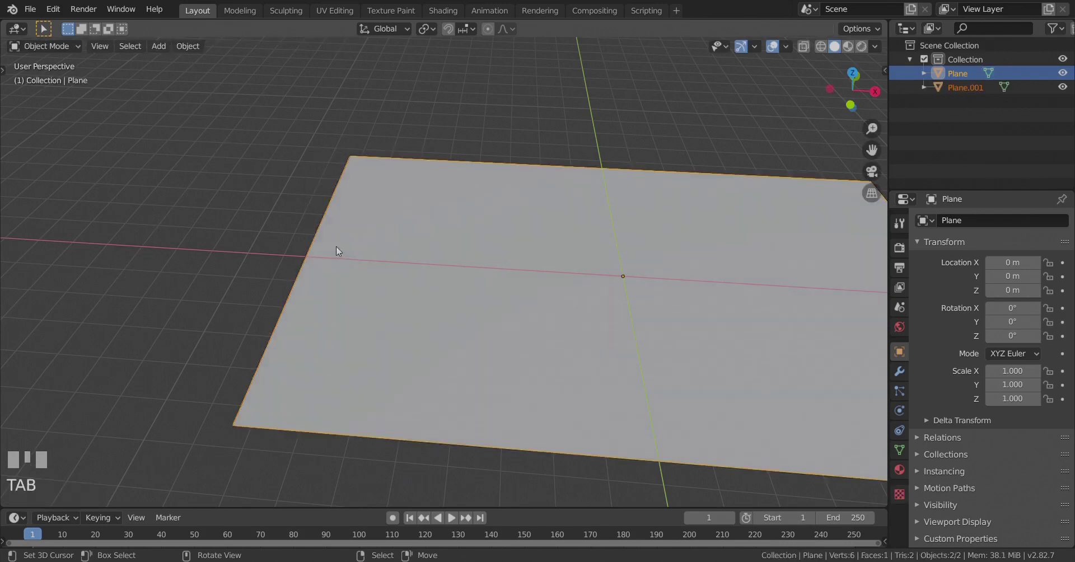
right_click(584, 235)
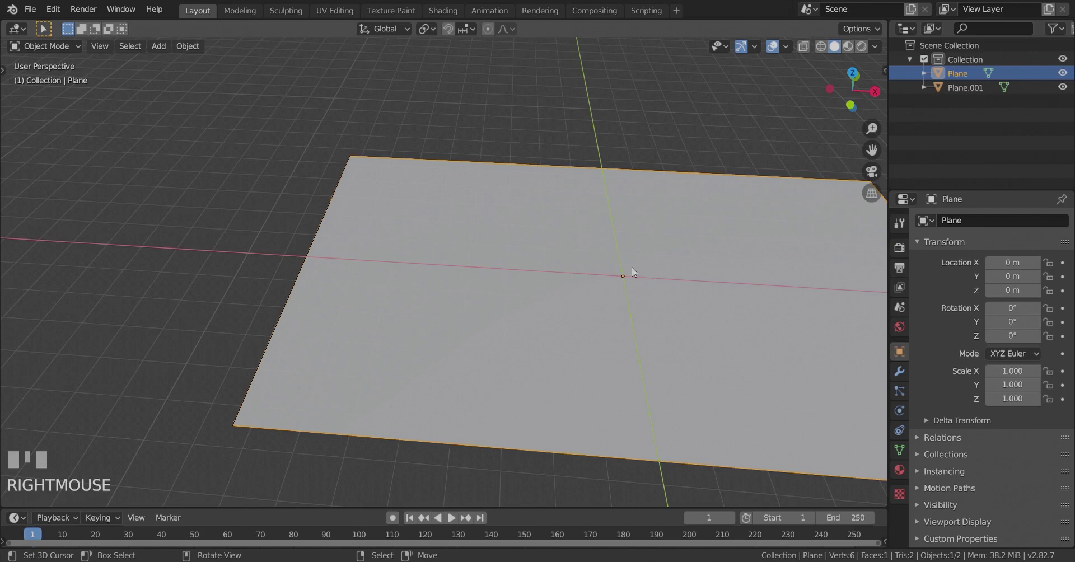
key("h")
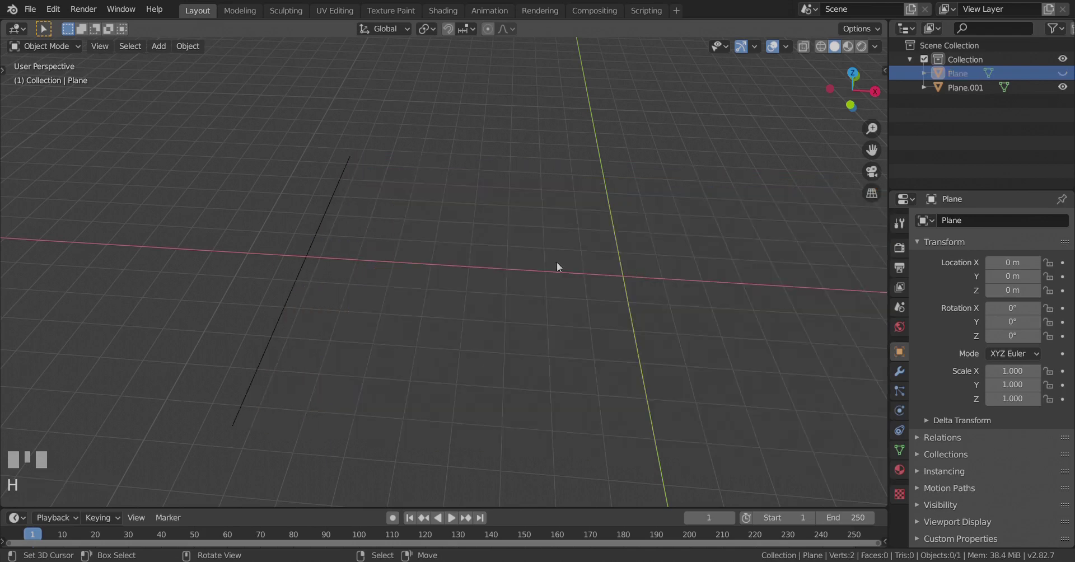
Step: In top orthographic view, extrude the separated edge about 0.13 m along the X axis to form a thin strip
right_click(312, 240)
key("Tab")
middle_click_drag(368, 283, 404, 307)
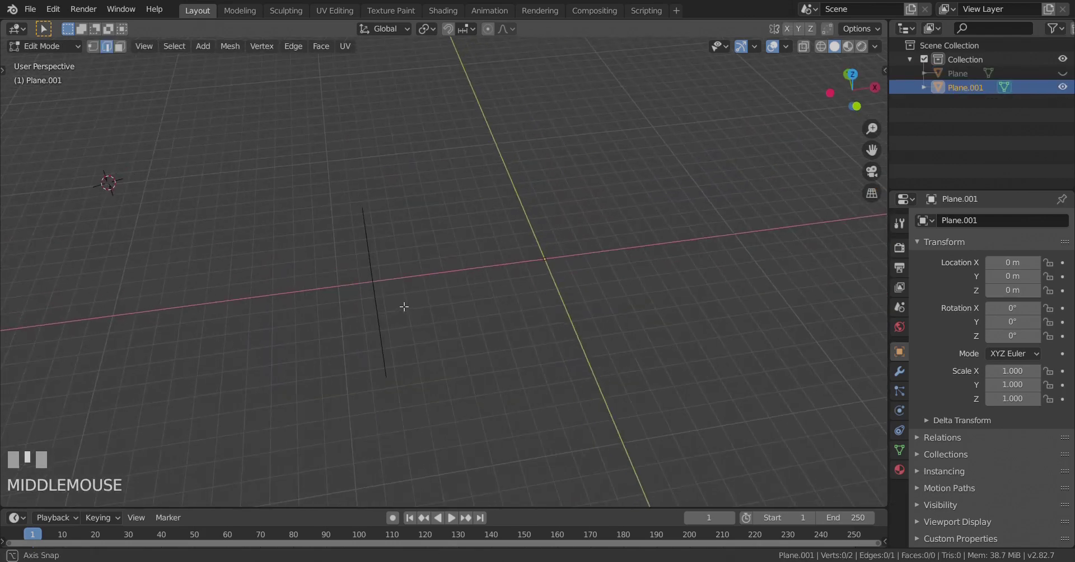
key("a")
key("KP_7")
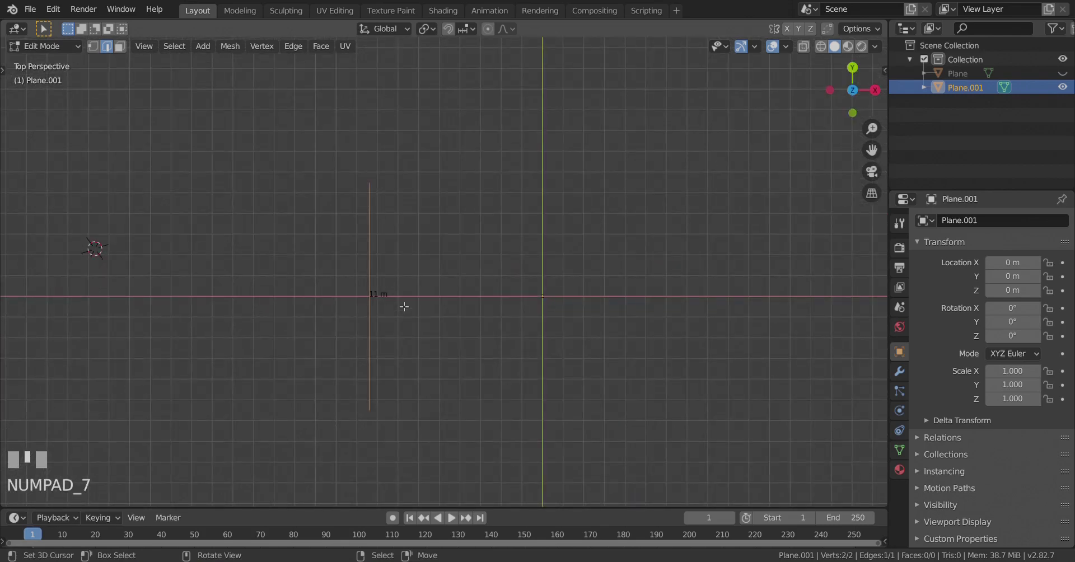
key("KP_5")
scroll(405, 307, "up", 4)
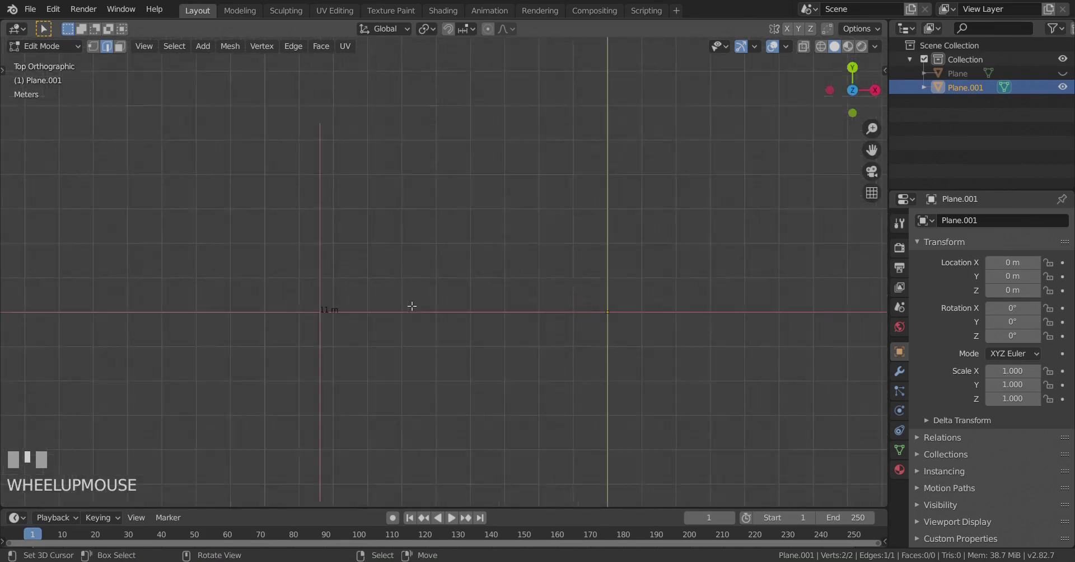
mouse_move(377, 247)
middle_mouse_down("shift")
mouse_move(377, 211)
mouse_move(369, 247)
middle_mouse_up("shift")
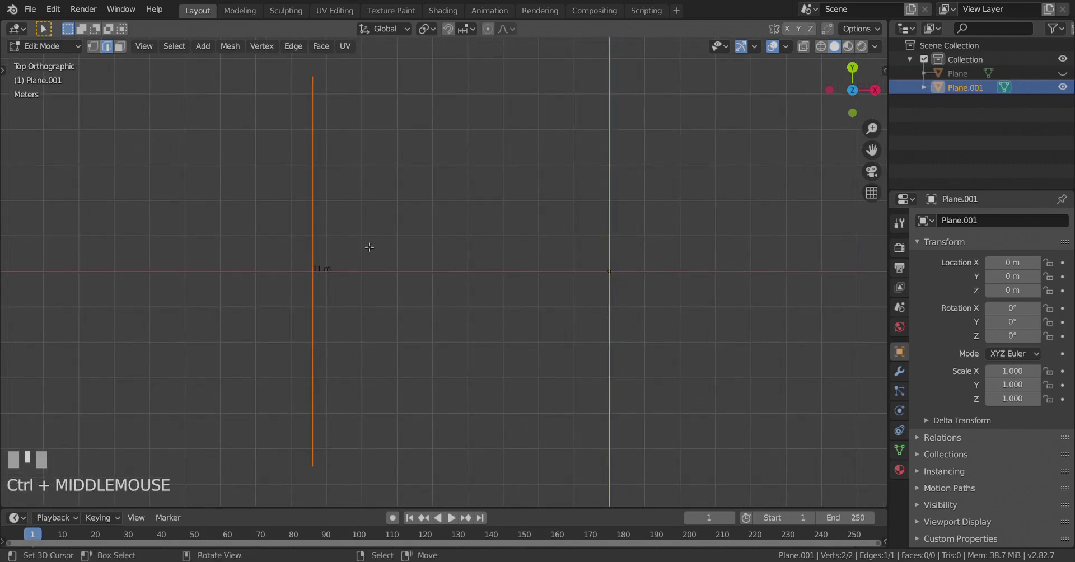
key("e")
key("x")
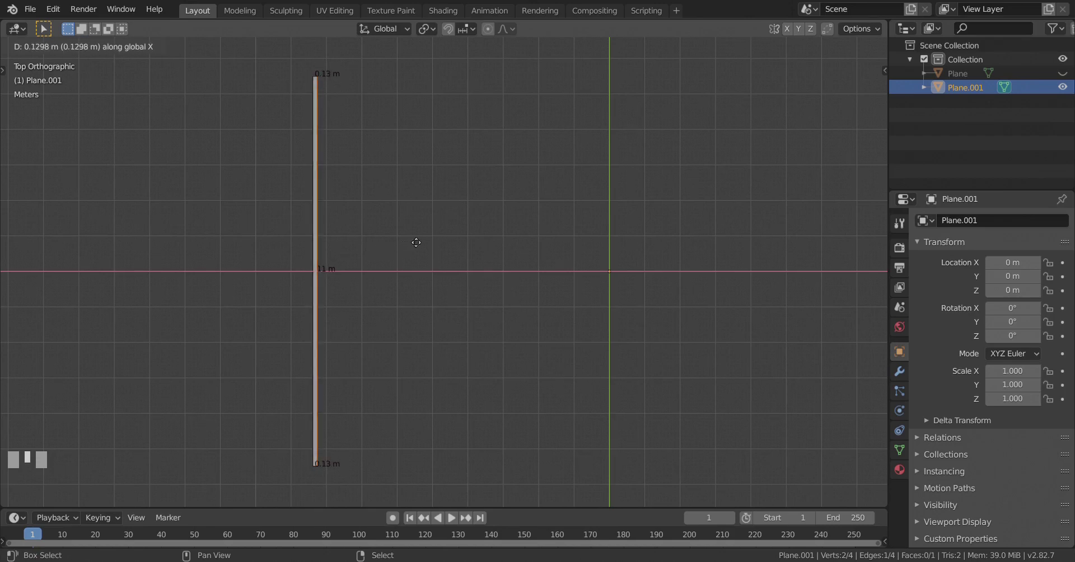
left_click(416, 243)
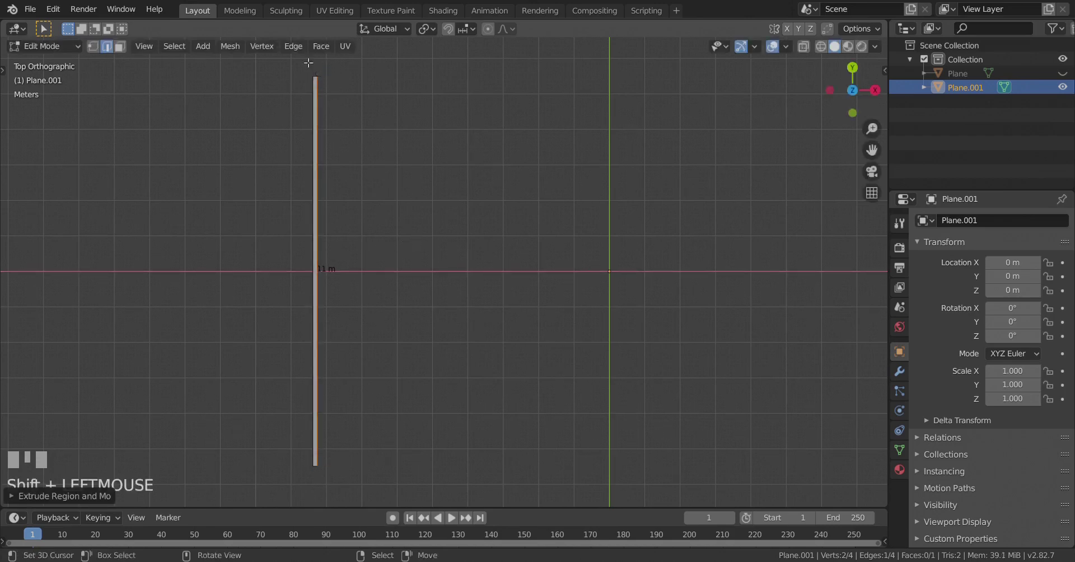
Step: Select the whole strip's geometry and view it from a low side angle
middle_click_drag(377, 208, 360, 268, "shift")
scroll(360, 269, "down", 2)
scroll(364, 280, "up", 1)
middle_click_drag(381, 350, 396, 284)
scroll(396, 283, "up", 1)
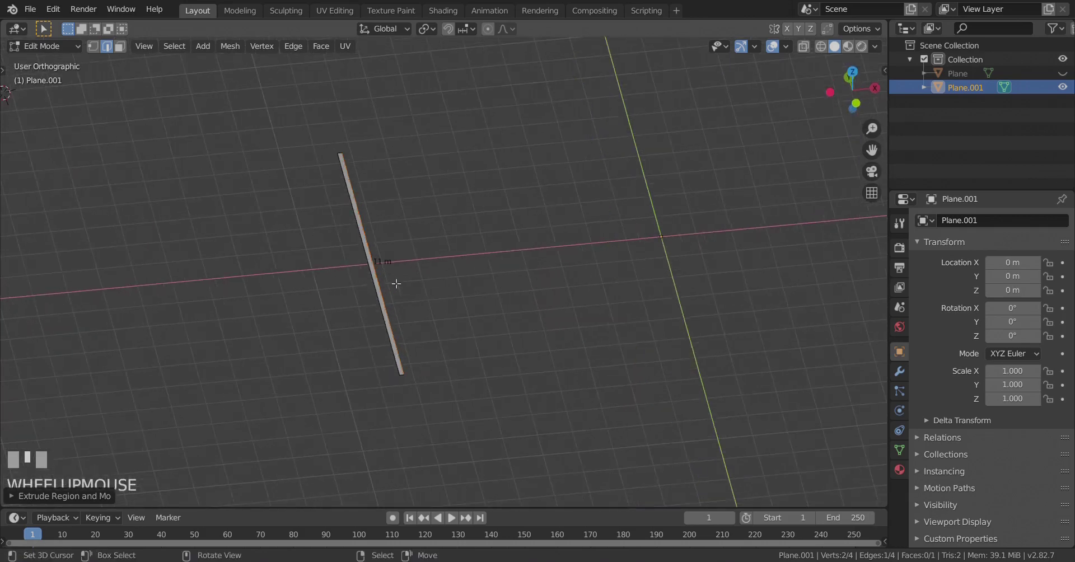
key("a")
middle_click_drag(428, 323, 481, 264)
middle_click_drag(459, 286, 379, 394, "shift")
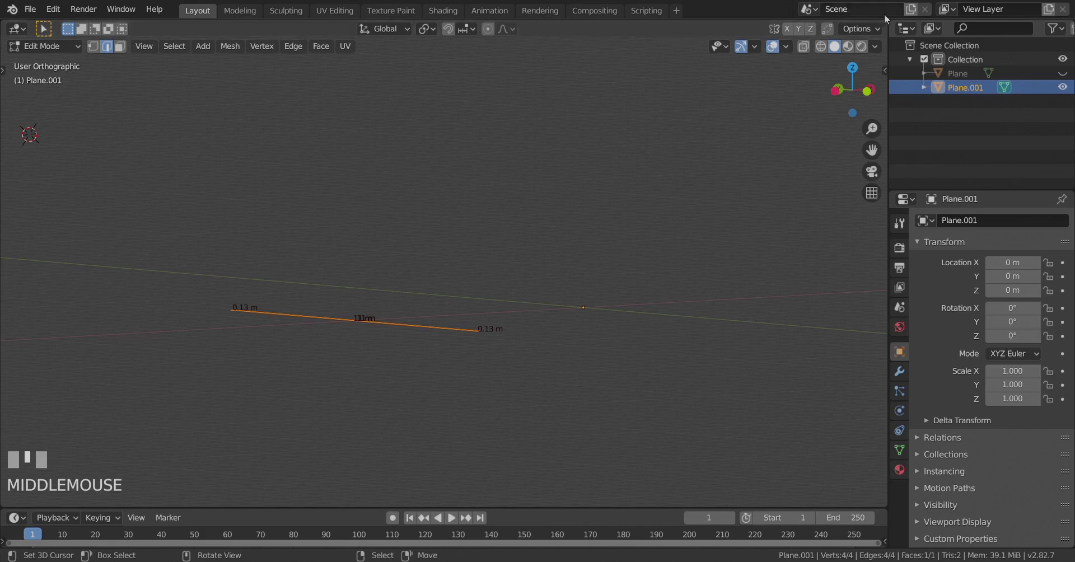
Step: Split the viewport, turn the new area into an Image Editor and open my_house_lit.png from the Architecture folder
left_click_drag(884, 23, 579, 53)
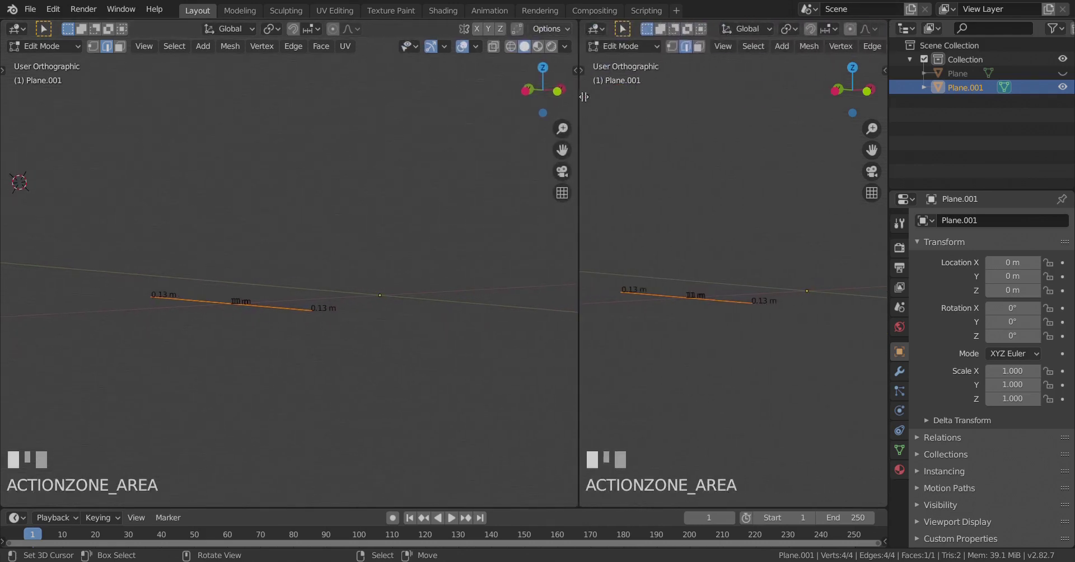
left_click(595, 28)
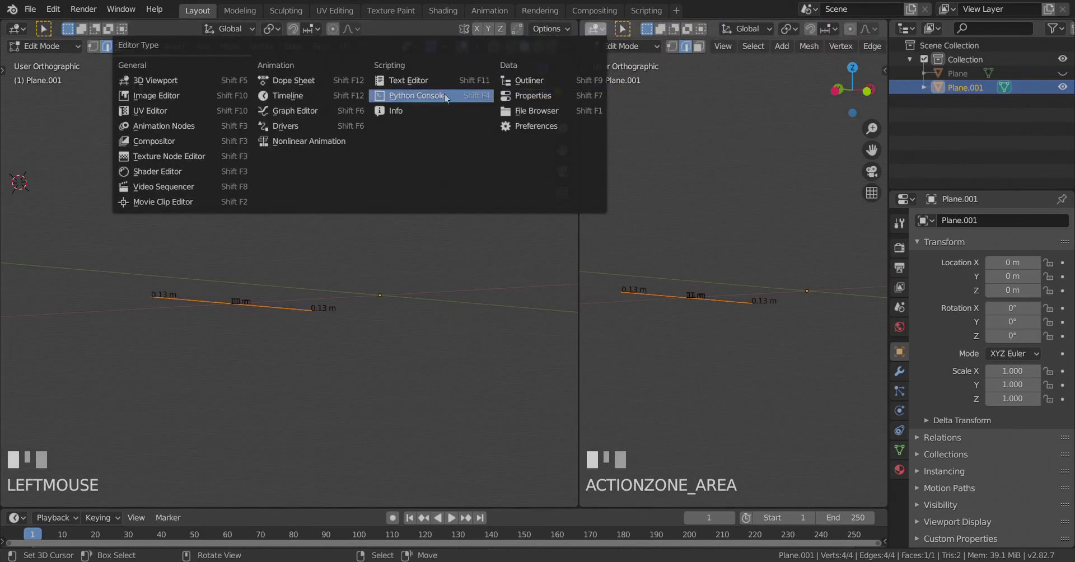
left_click(159, 95)
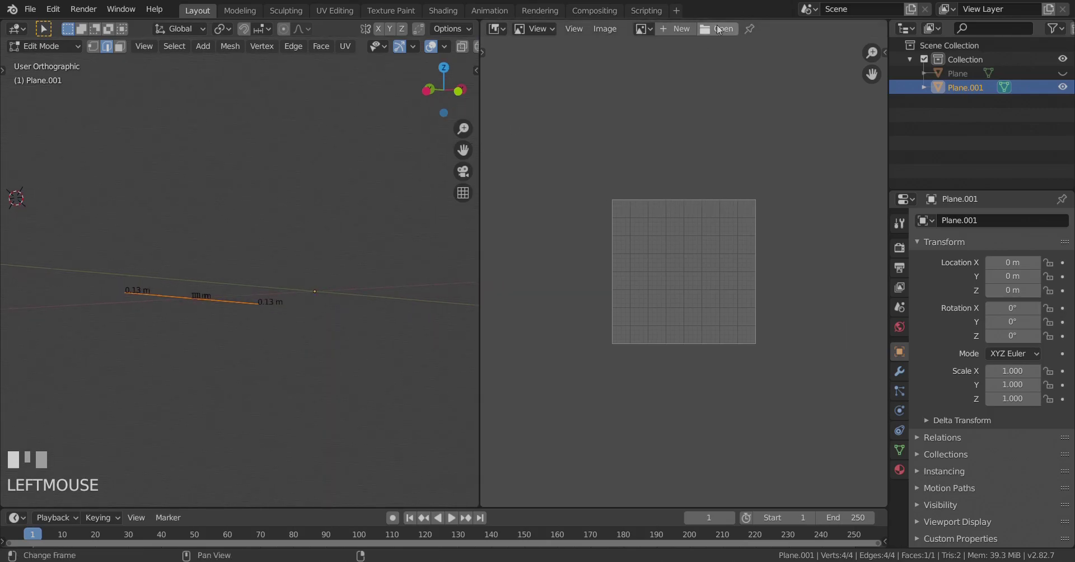
left_click(818, 28)
left_click(55, 219)
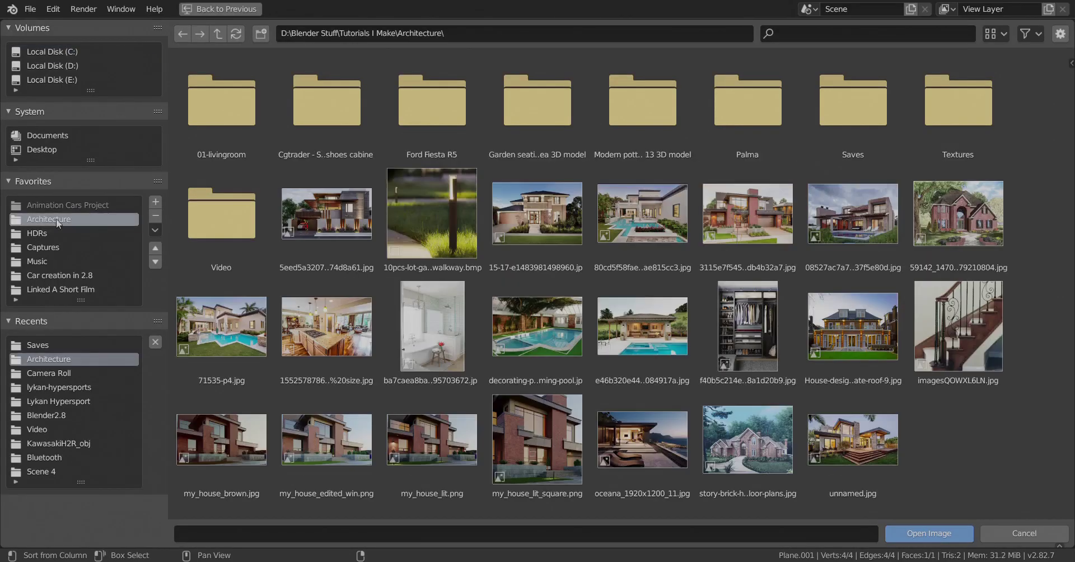
double_click(423, 451)
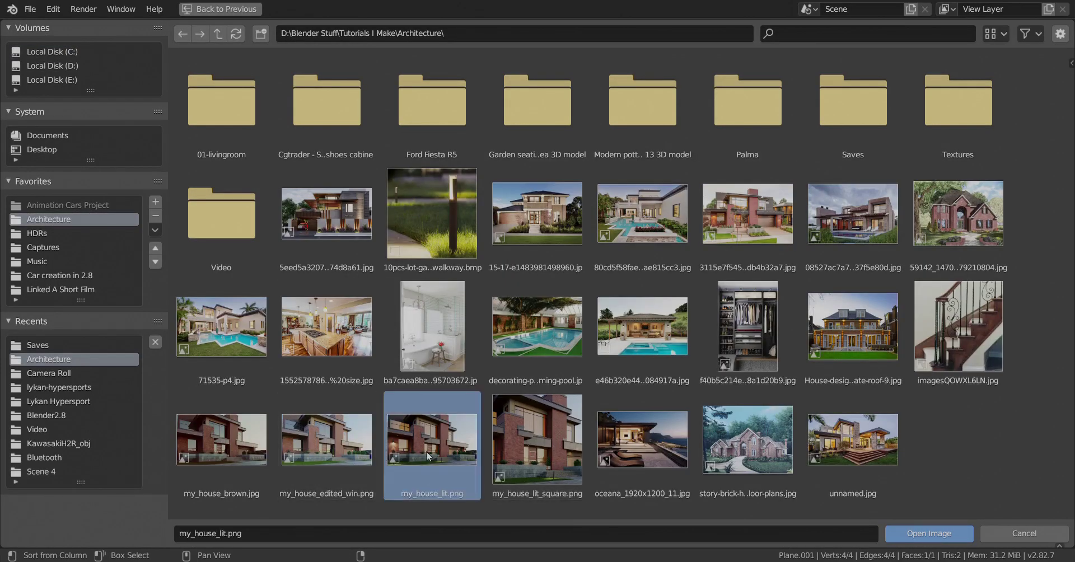
Step: Examine the house reference image, focusing on the ground-floor brick walls, windows and entrance
scroll(575, 335, "down", 5)
scroll(621, 364, "up", 3)
middle_click_drag(620, 361, 717, 363)
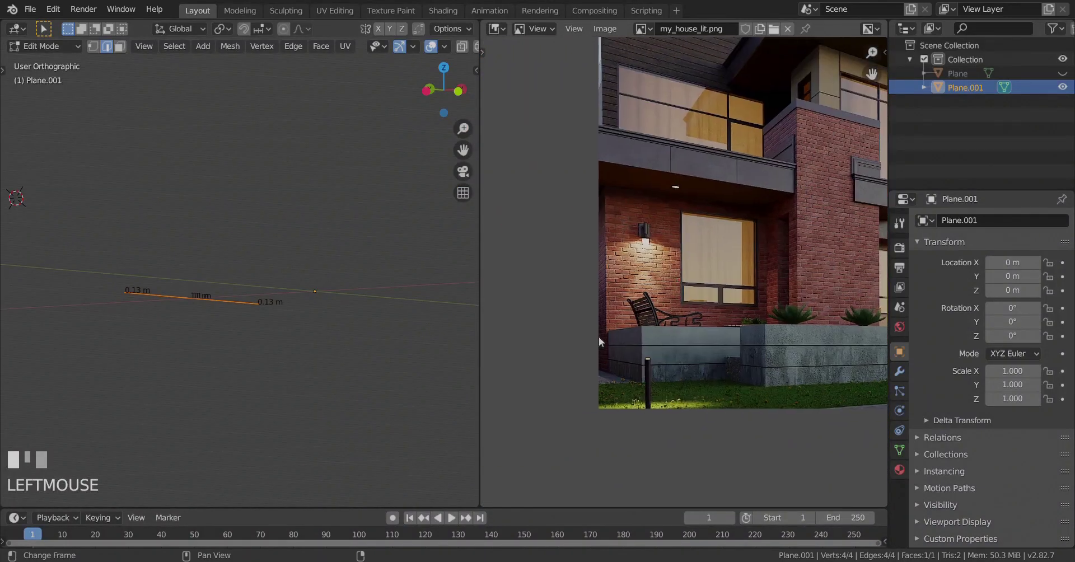
scroll(626, 330, "down", 5)
scroll(670, 338, "up", 5)
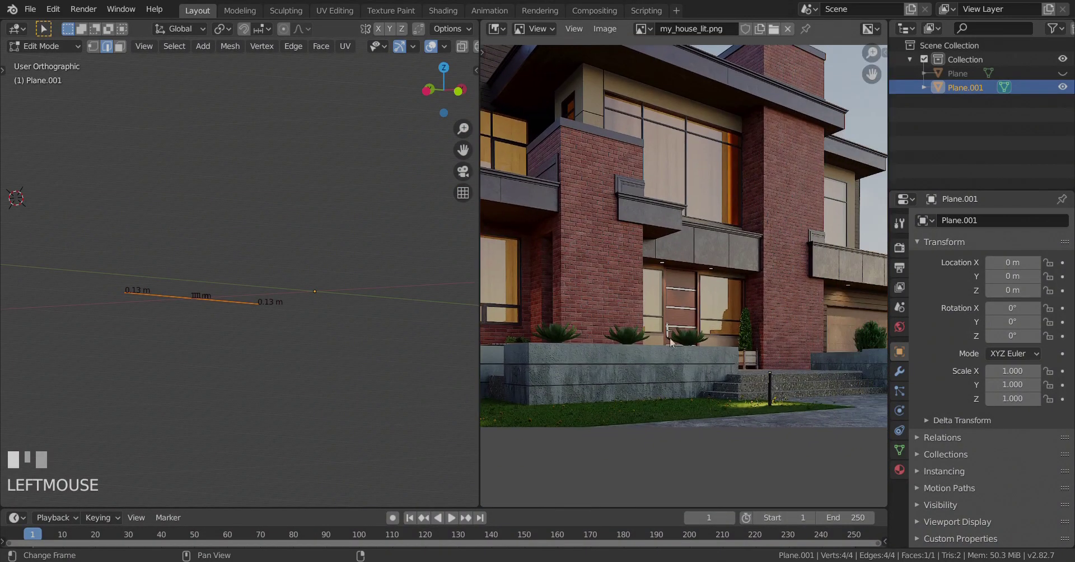
scroll(672, 345, "down", 3)
scroll(580, 340, "up", 3)
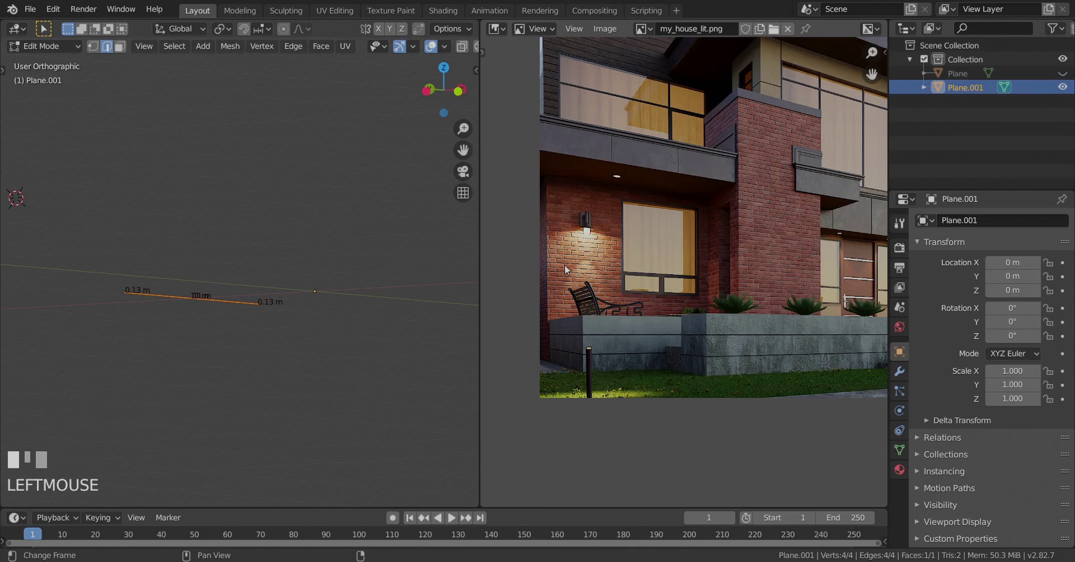
Step: Extrude the selected strip upward along Z to form a wall about 3 m high
scroll(359, 325, "up", 3)
mouse_move(348, 334)
middle_mouse_down("shift")
mouse_move(372, 315)
mouse_move(329, 331)
middle_mouse_up("shift")
scroll(329, 331, "up", 4)
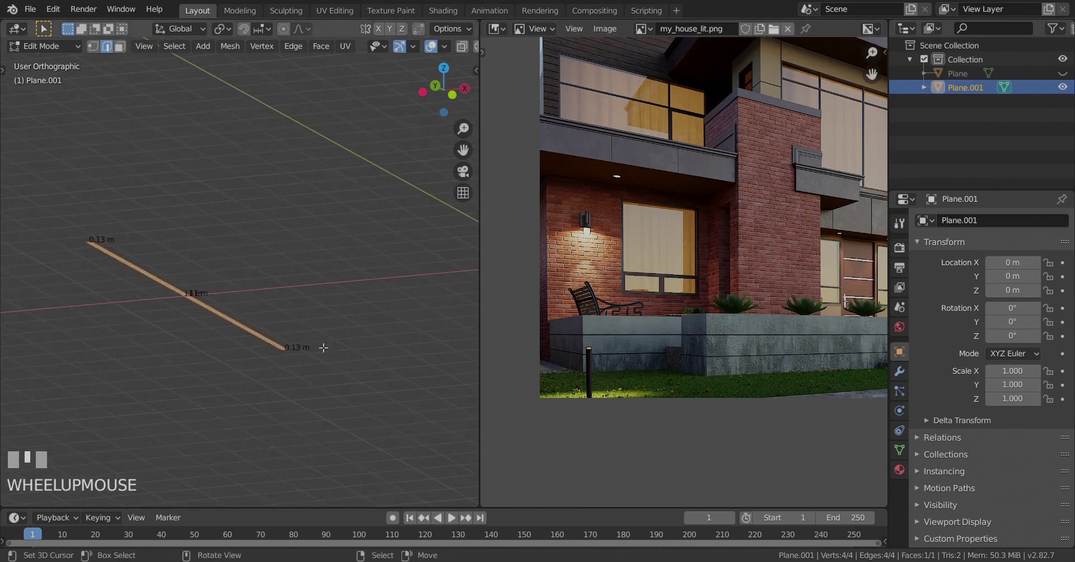
key("e")
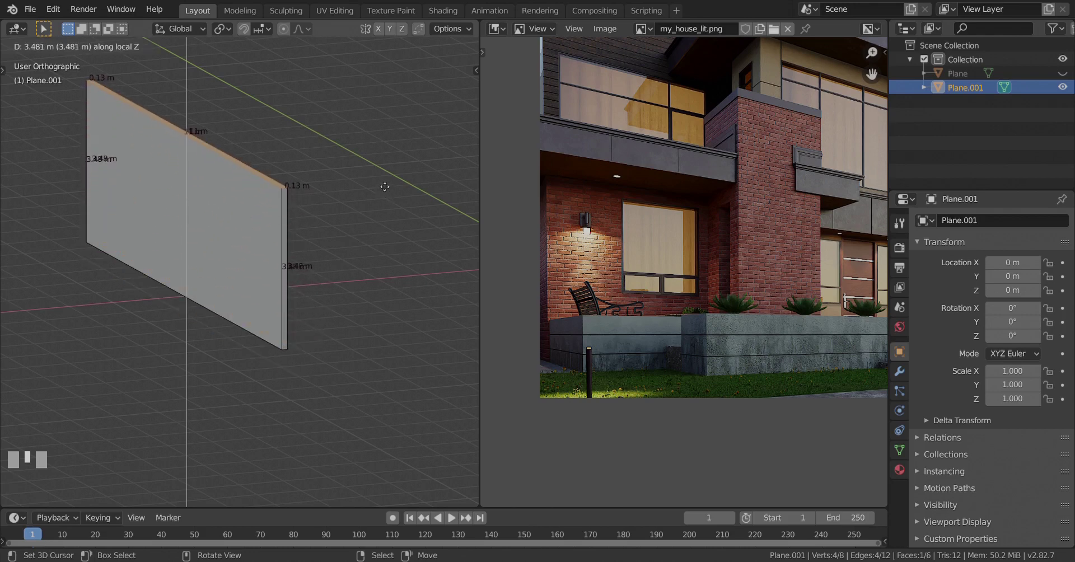
left_click(360, 329)
Step: Raise the wall's top face along the Z axis to a wall height of about 3.1 m
middle_click_drag(361, 328, 235, 293, "shift")
scroll(342, 291, "up", 2)
middle_click_drag(343, 291, 186, 298, "shift")
scroll(336, 315, "up", 1)
middle_click_drag(280, 312, 256, 325)
scroll(329, 326, "up", 2)
middle_click_drag(329, 327, 343, 327)
key("g")
key("z")
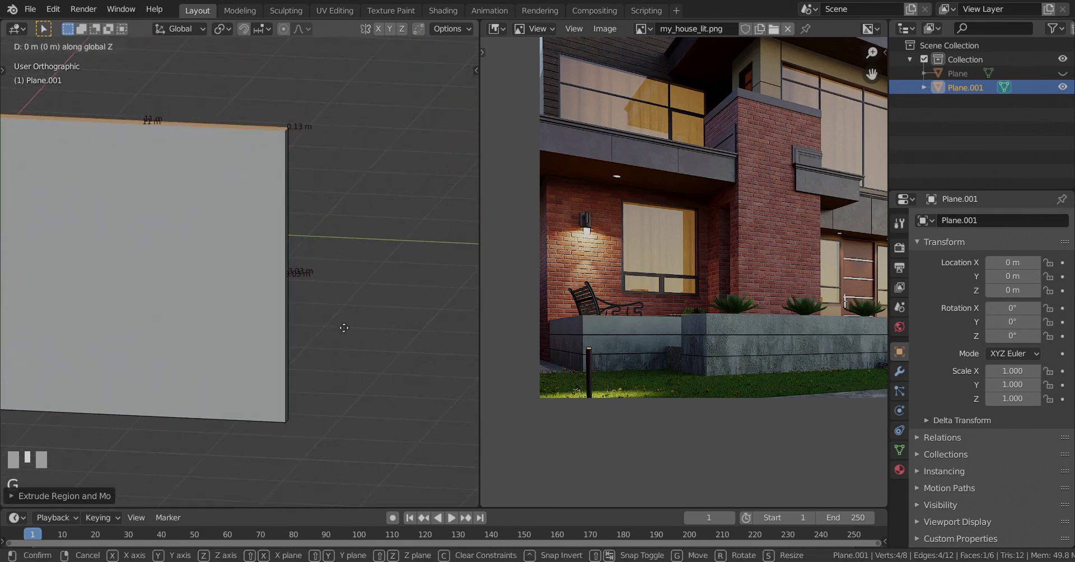
left_click(348, 263)
scroll(336, 264, "down", 1)
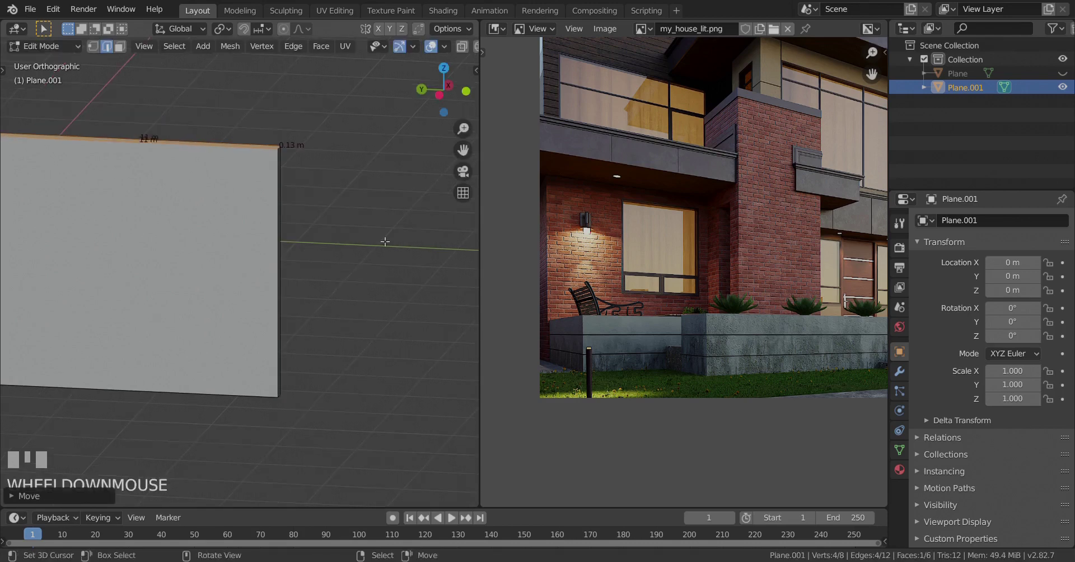
Step: Return to Object Mode and widen the 3D viewport until the reference image area is only a narrow strip
middle_click_drag(384, 243, 349, 322)
scroll(235, 293, "up", 2)
key("Tab")
scroll(196, 347, "up", 2)
scroll(353, 321, "up", 1)
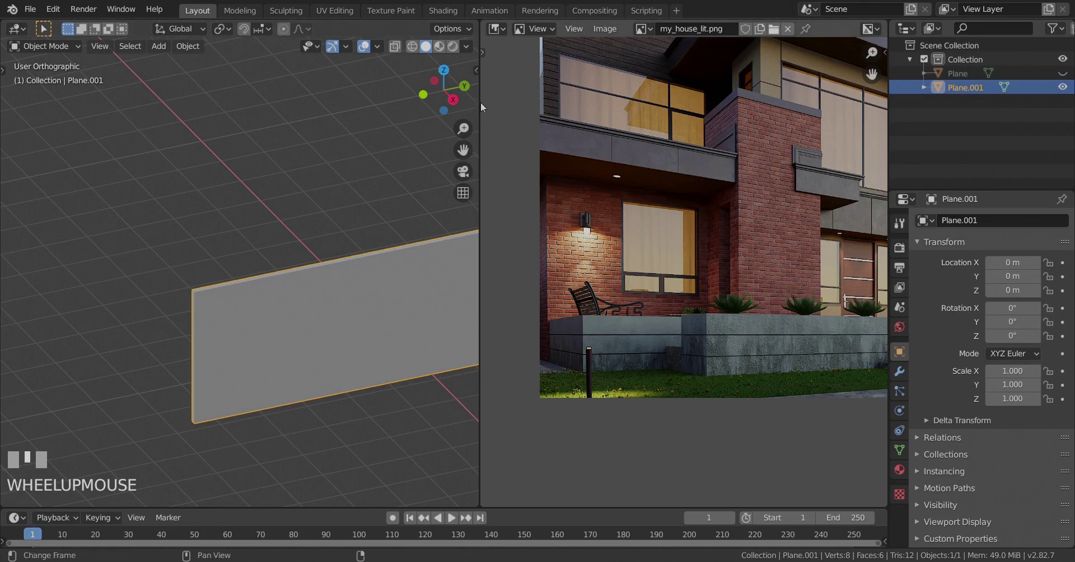
left_click_drag(480, 103, 870, 192)
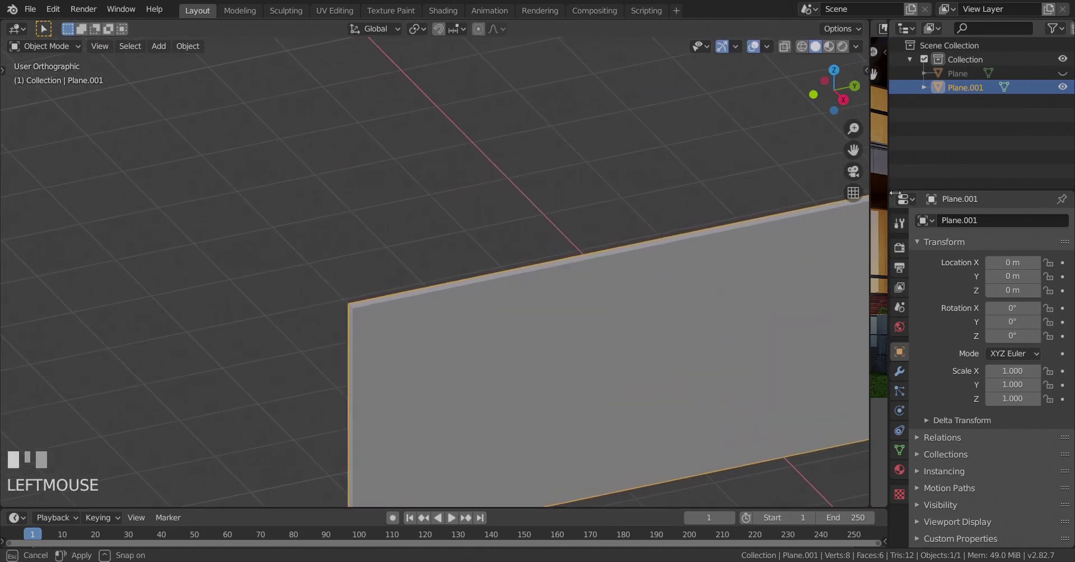
middle_click_drag(464, 238, 438, 232, "shift")
scroll(397, 270, "up", 2)
Step: Add a vertical loop cut to the wall about 0.116 m from its negative Y end
key("Tab")
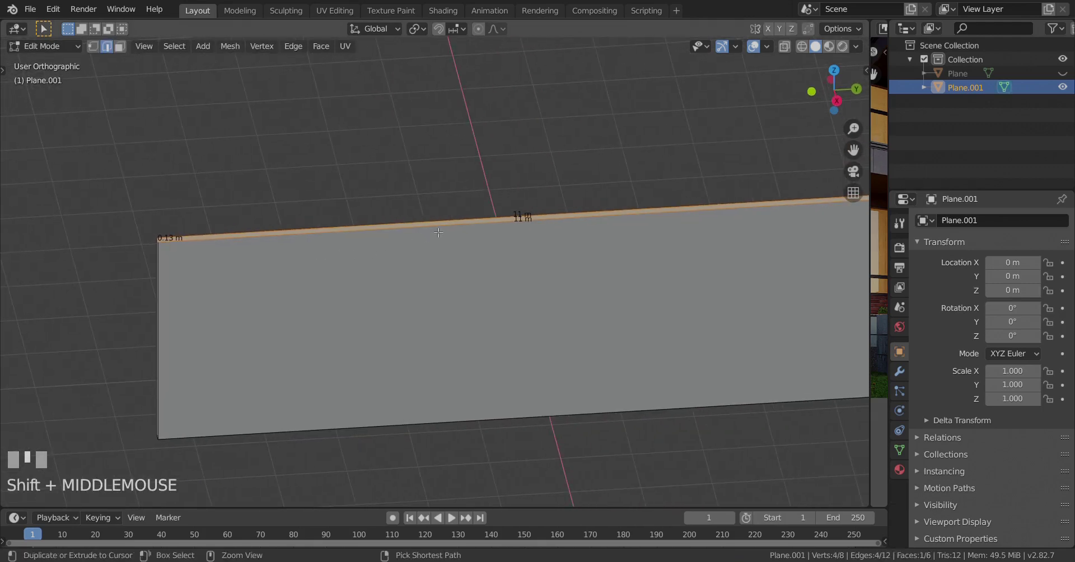
key("ctrl+r")
left_click(504, 221)
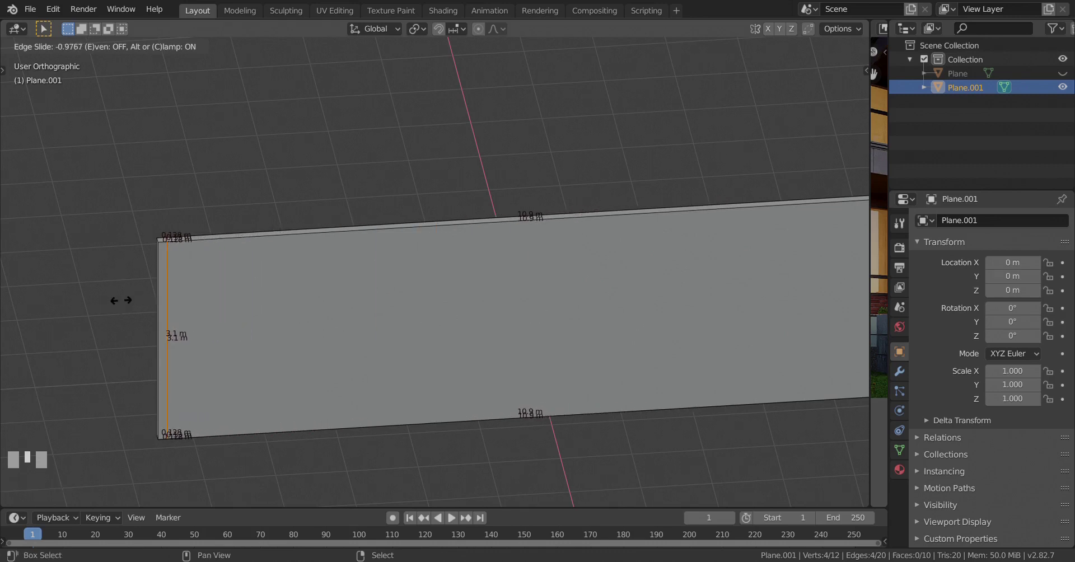
left_click(112, 266)
Step: Slide the new edge loop slightly farther from the wall's end, roughly matching the wall's thickness
middle_click_drag(190, 246, 458, 318, "shift")
scroll(451, 229, "up", 4)
scroll(457, 318, "up", 5)
key("g")
key("g")
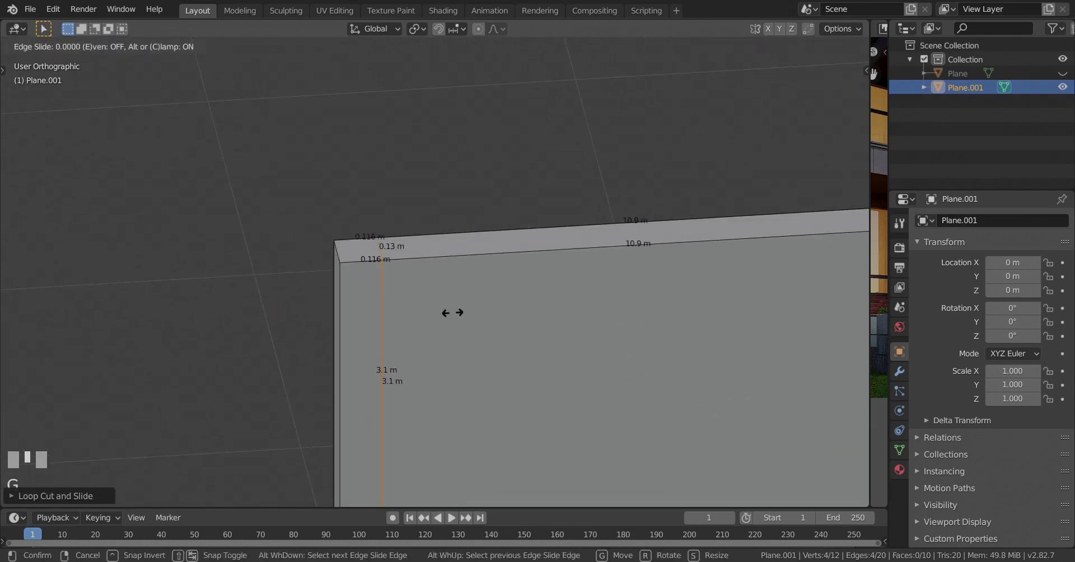
left_click(478, 289)
scroll(358, 287, "up", 4)
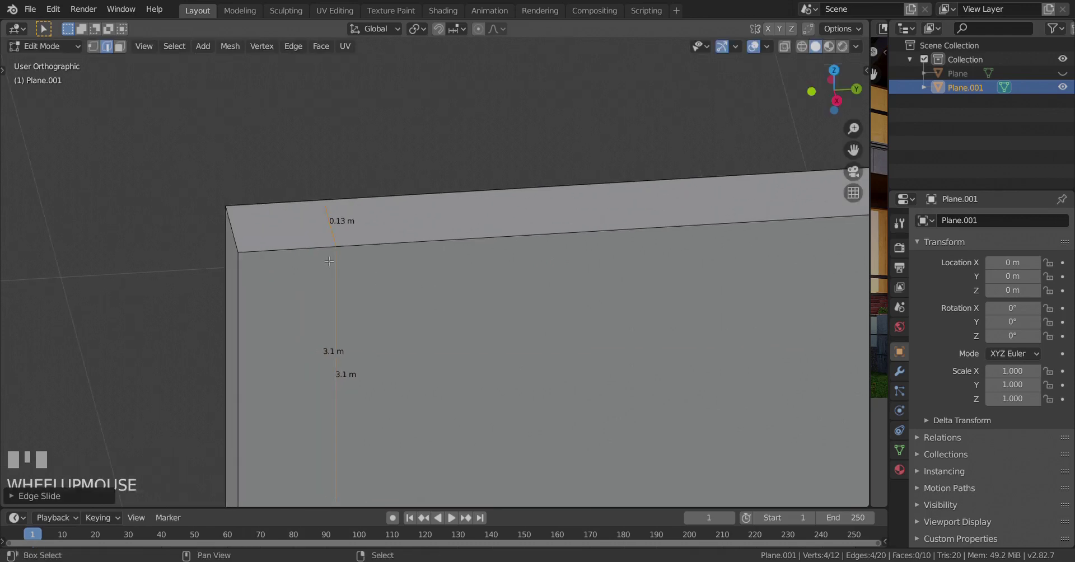
Step: Fine-tune the edge loop near the wall's negative Y end so its spacing from the end matches the 0.13 m wall thickness
middle_click_drag(339, 285, 446, 346, "shift")
scroll(446, 346, "up", 3)
key("g")
key("g")
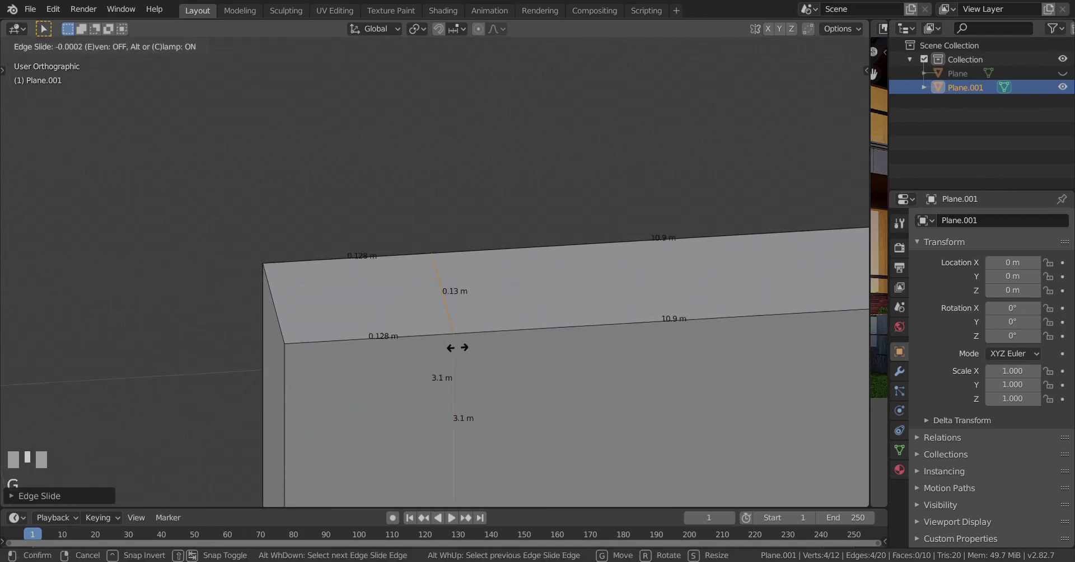
left_click(495, 324)
scroll(495, 324, "down", 4)
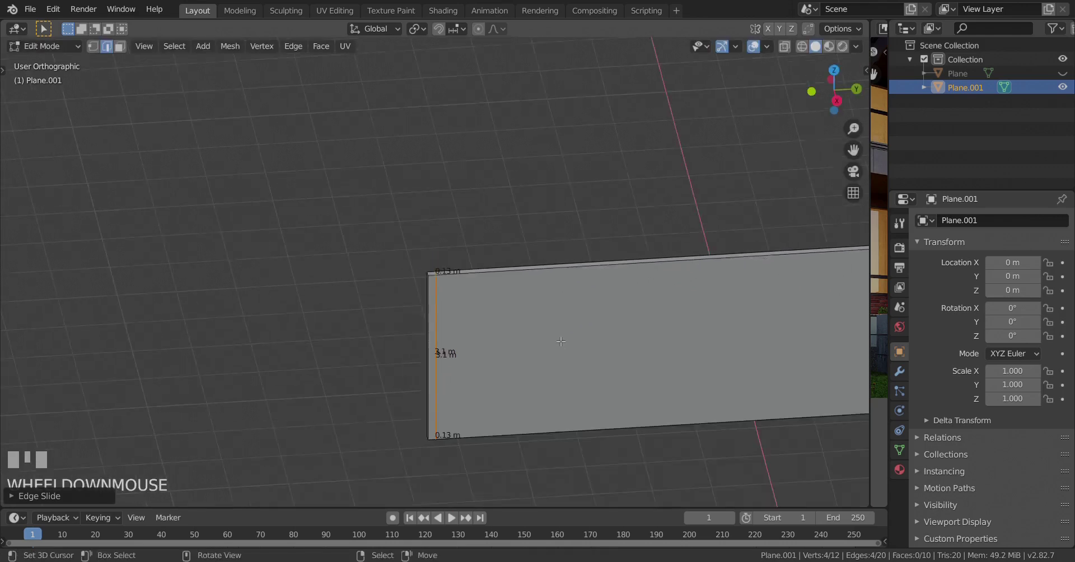
Step: Add a vertical loop cut to the wall close to its positive Y end
scroll(495, 324, "up", 1)
middle_click_drag(495, 323, 547, 379)
scroll(638, 301, "up", 2)
middle_click_drag(638, 301, 588, 293)
key("ctrl+r")
left_click(390, 365)
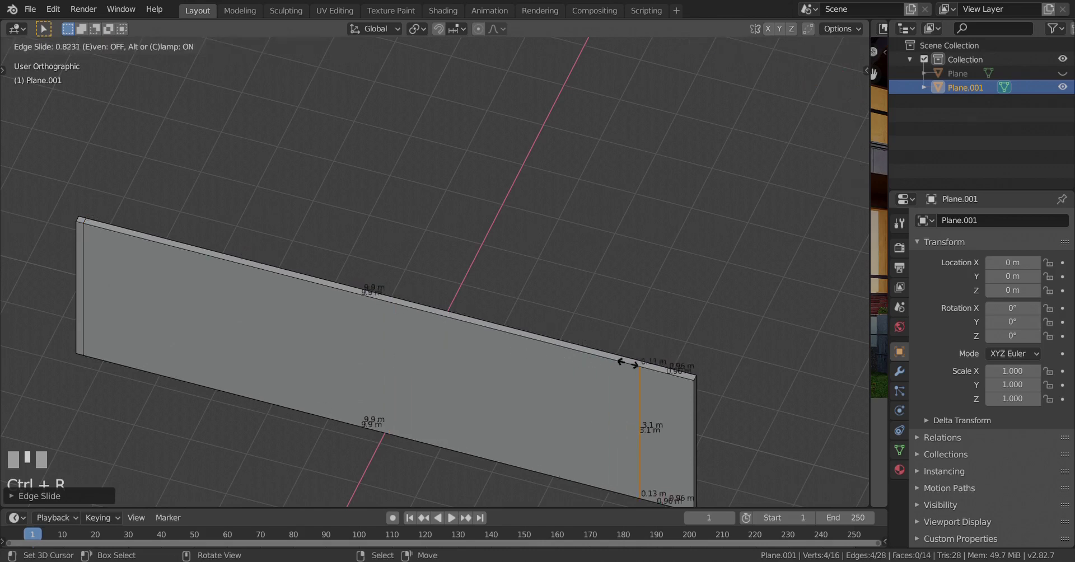
left_click(694, 428)
Step: Slide the new edge loop slightly away from the wall's positive Y end, roughly matching the wall's thickness
key("KP_Decimal")
scroll(571, 344, "up", 4)
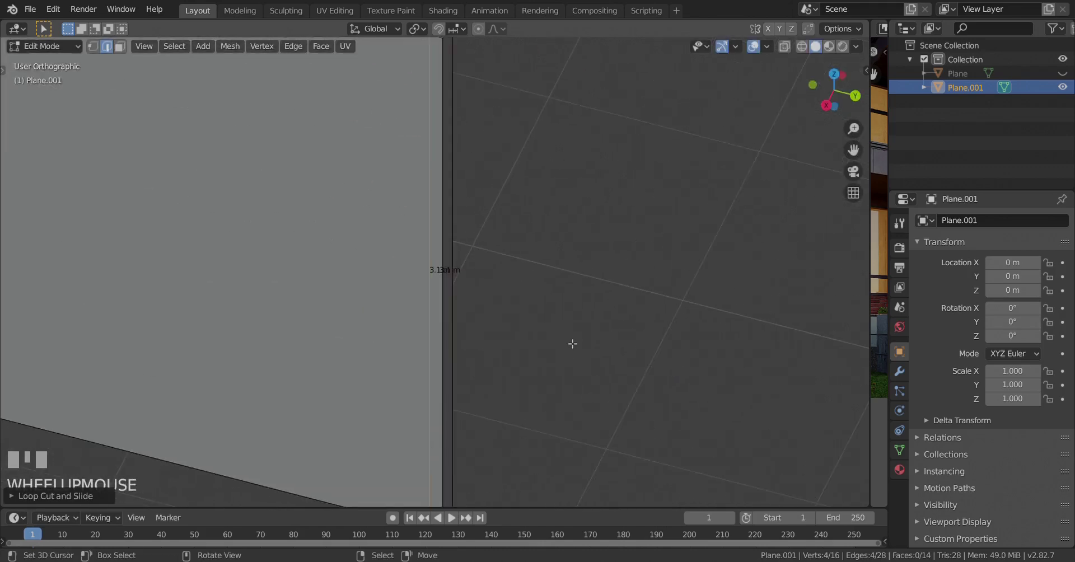
middle_click_drag(417, 221, 472, 387, "shift")
scroll(473, 387, "up", 2)
key("g")
key("g")
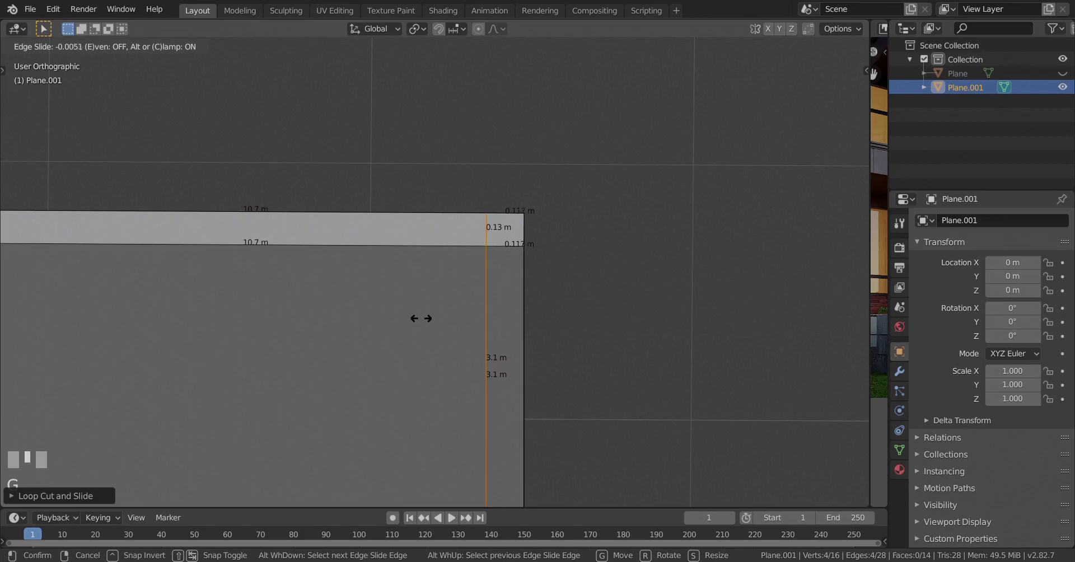
left_click(400, 290)
Step: Refine the edge loop's position to about 0.13 m from the wall's positive Y end
scroll(456, 322, "up", 5)
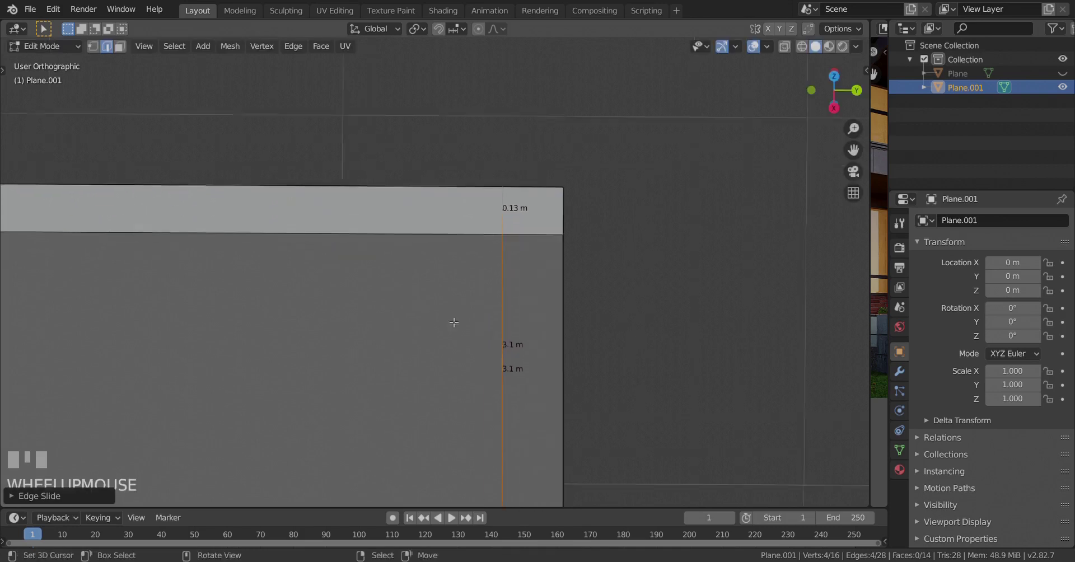
middle_click_drag(539, 277, 417, 355, "shift")
scroll(420, 356, "up", 4)
key("g")
key("g")
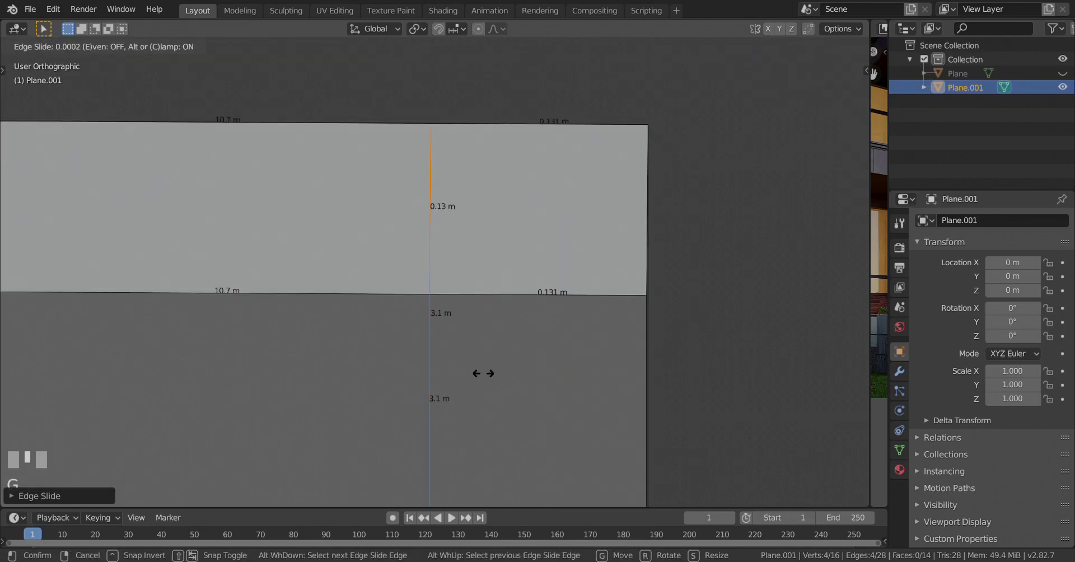
left_click(581, 360)
scroll(295, 353, "down", 8)
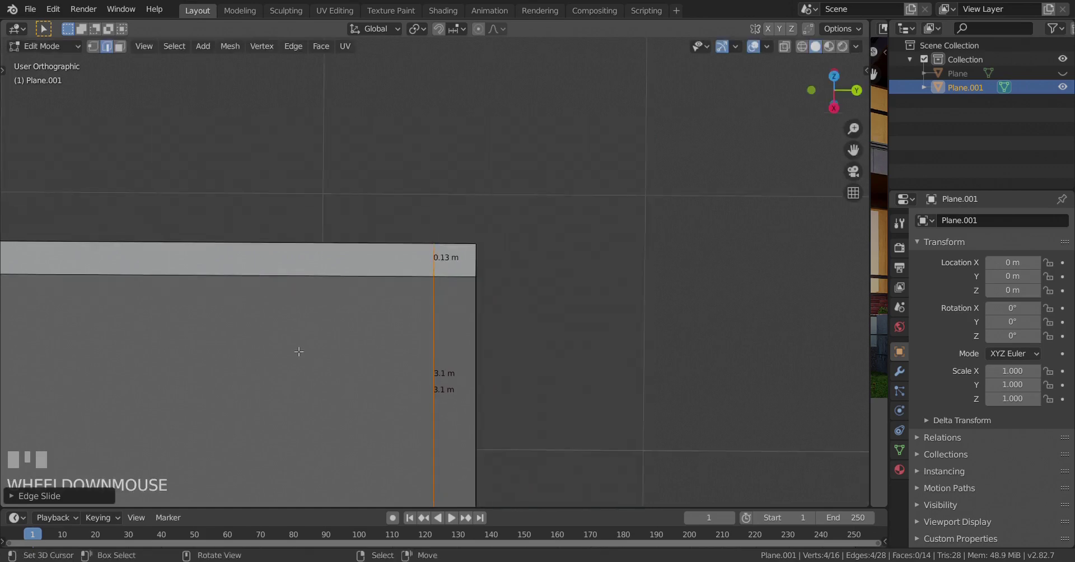
Step: Select the narrow inner faces at both ends of the wall and extrude them along the X axis as two long side walls
middle_click_drag(211, 370, 366, 336)
left_click(120, 46)
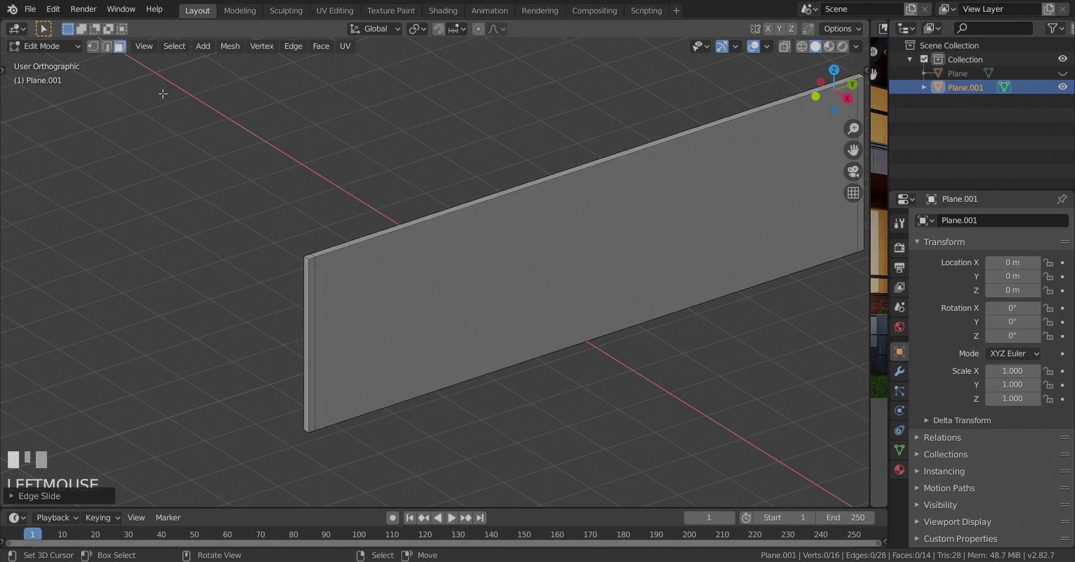
right_click(311, 302)
scroll(448, 285, "down", 4)
middle_click_drag(560, 263, 412, 317, "shift")
scroll(658, 311, "up", 2)
right_click(636, 328, "shift")
scroll(549, 339, "down", 4)
middle_click_drag(474, 354, 605, 372)
middle_click_drag(605, 371, 487, 348, "shift")
key("e")
key("x")
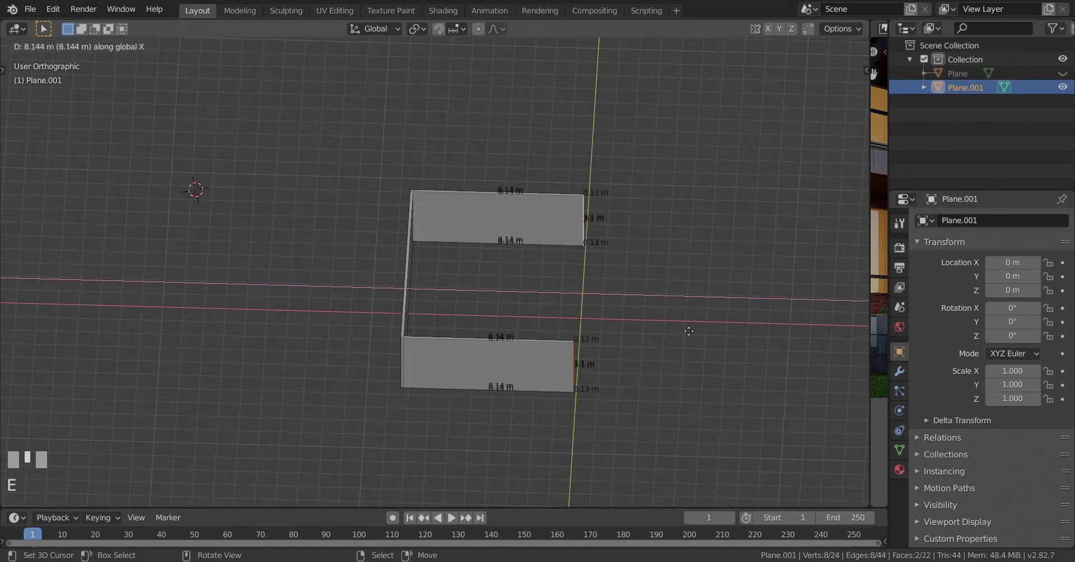
left_click(746, 314)
middle_click_drag(602, 331, 552, 326)
Step: Unhide the base plane, select it together with the walls, and enter Edit Mode on both objects
key("Tab")
key("alt+h")
scroll(410, 311, "up", 2)
right_click(502, 315)
right_click(279, 393, "shift")
key("Tab")
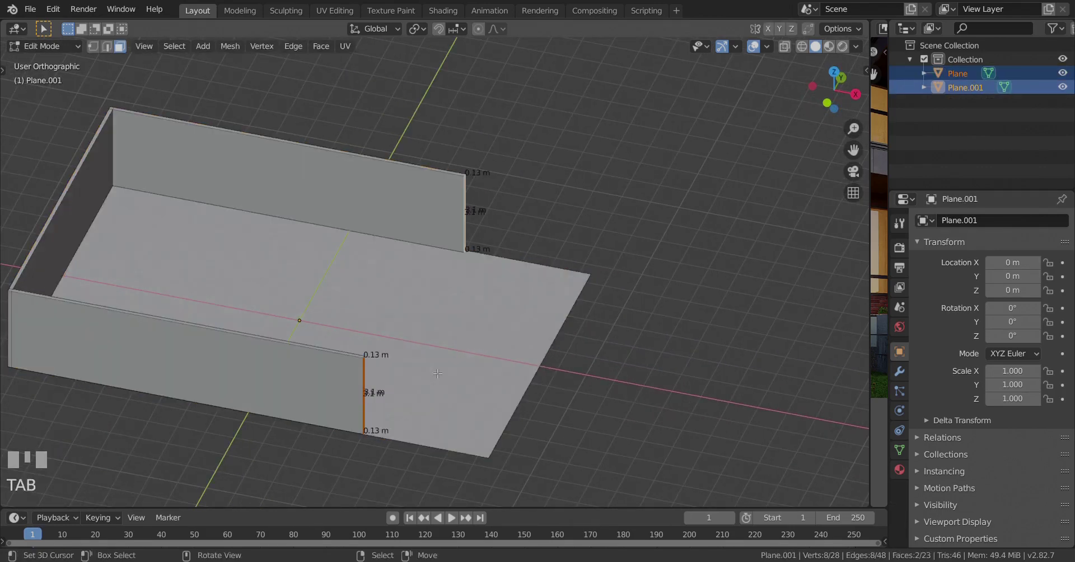
Step: Switch to vertex selection and add the base plane's corner at positive X, negative Y to the selected wall ends
scroll(434, 351, "up", 2)
left_click(93, 47)
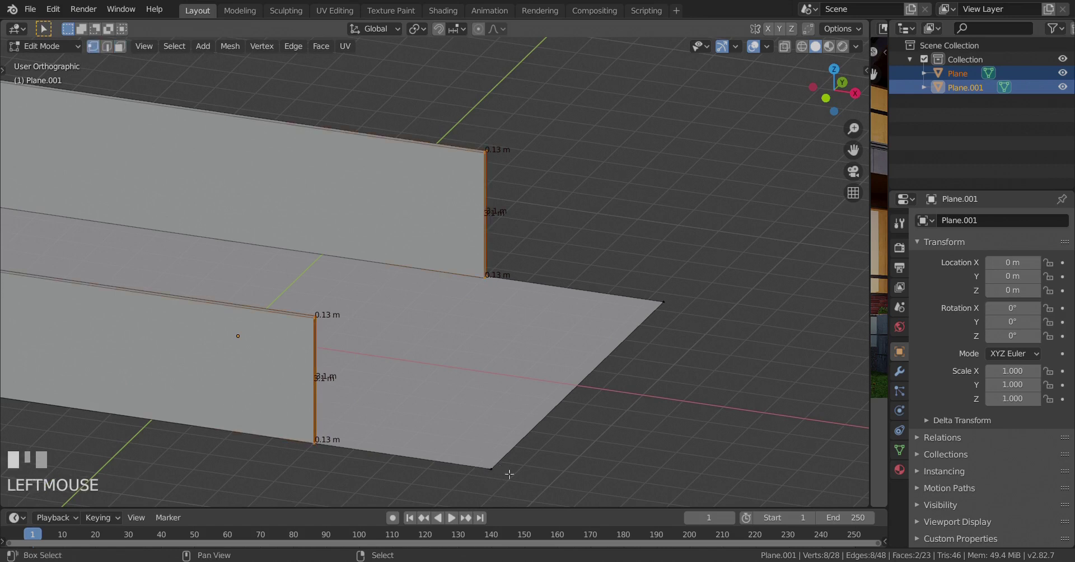
middle_click_drag(477, 474, 478, 404, "shift")
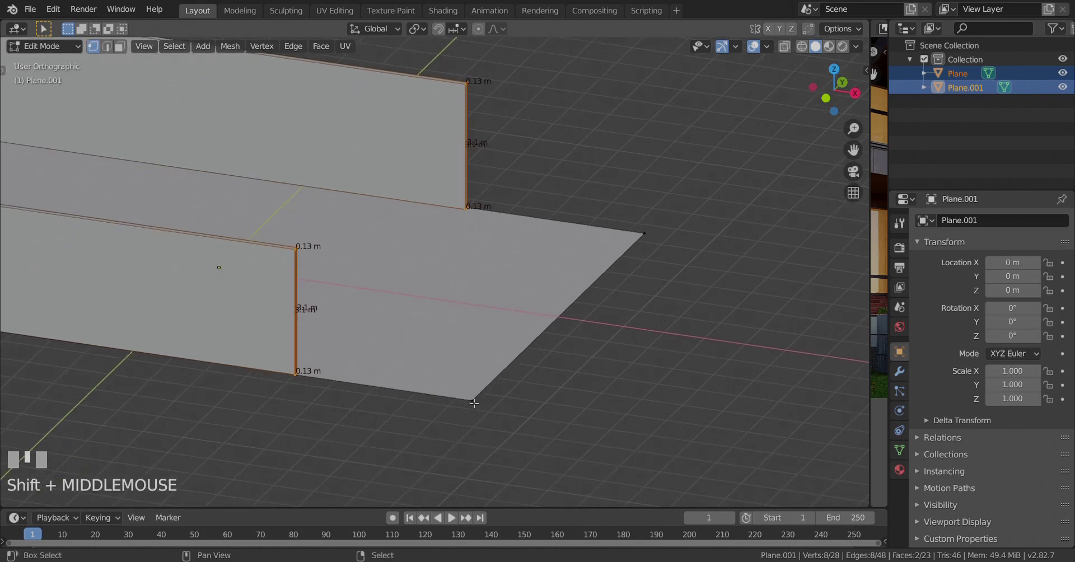
right_click(473, 401, "shift")
key("period")
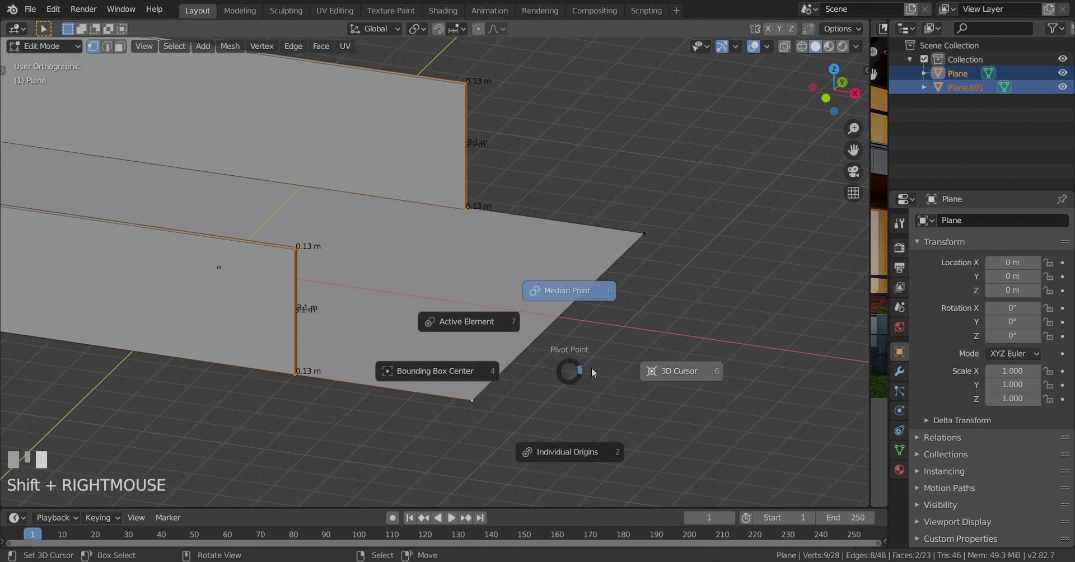
left_click(705, 370)
middle_click_drag(644, 375, 473, 384)
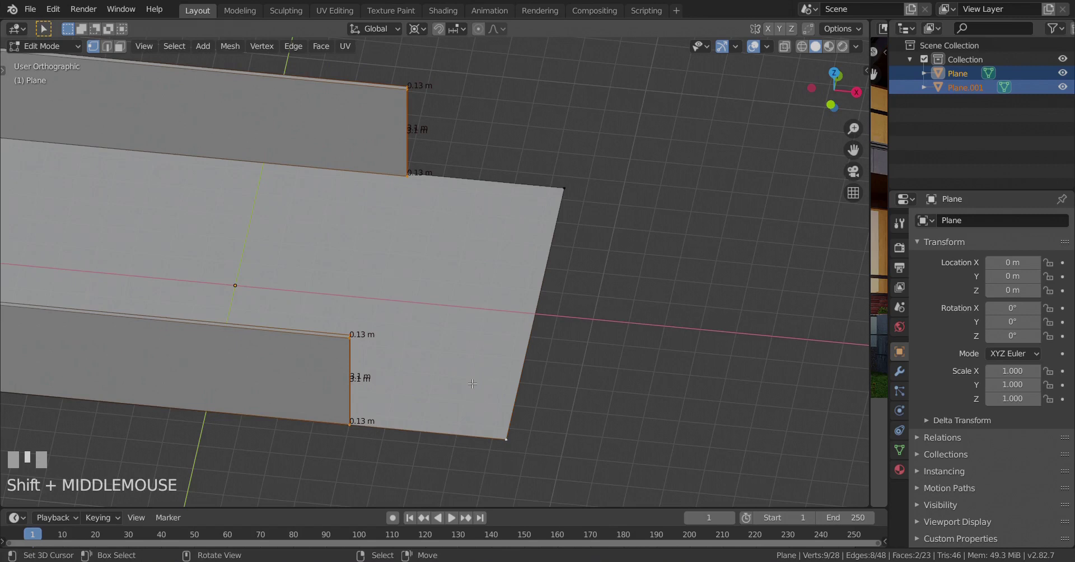
key("s")
right_click(472, 383)
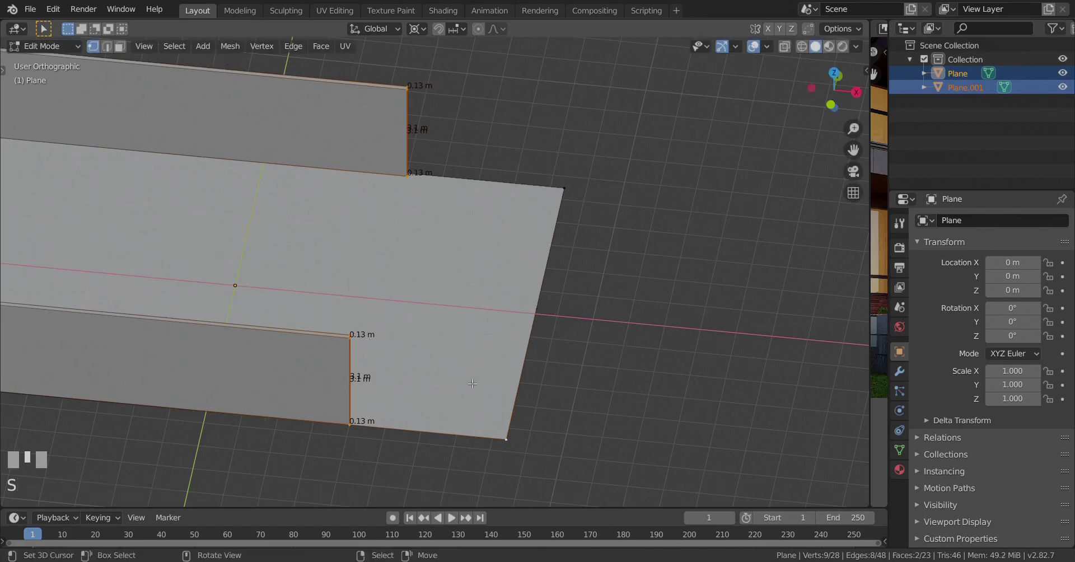
Step: Set the pivot point to Active Element and turn on the Move object gizmo in the viewport
key("period")
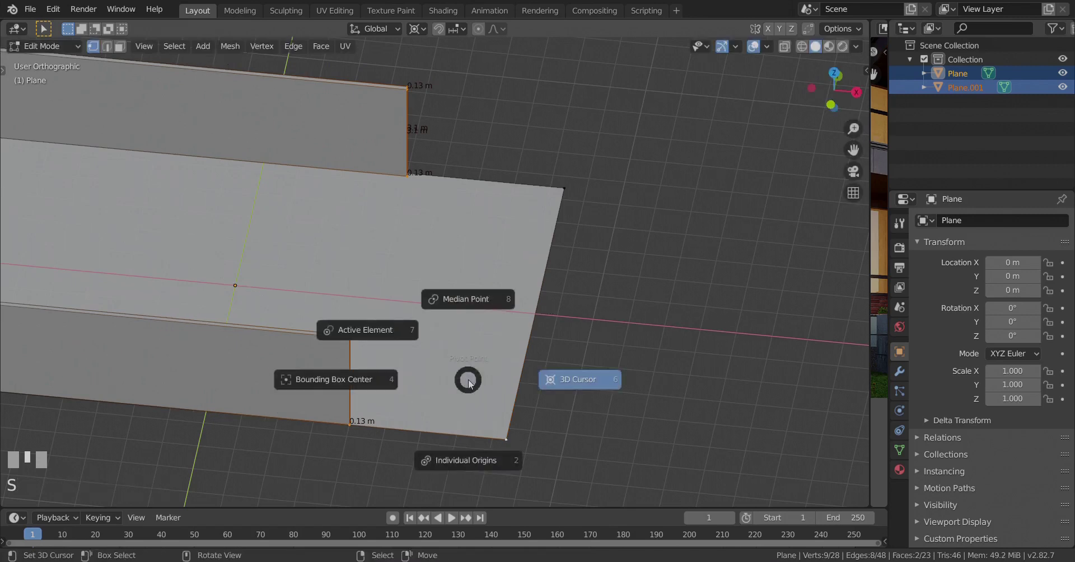
left_click(369, 326)
left_click(768, 46)
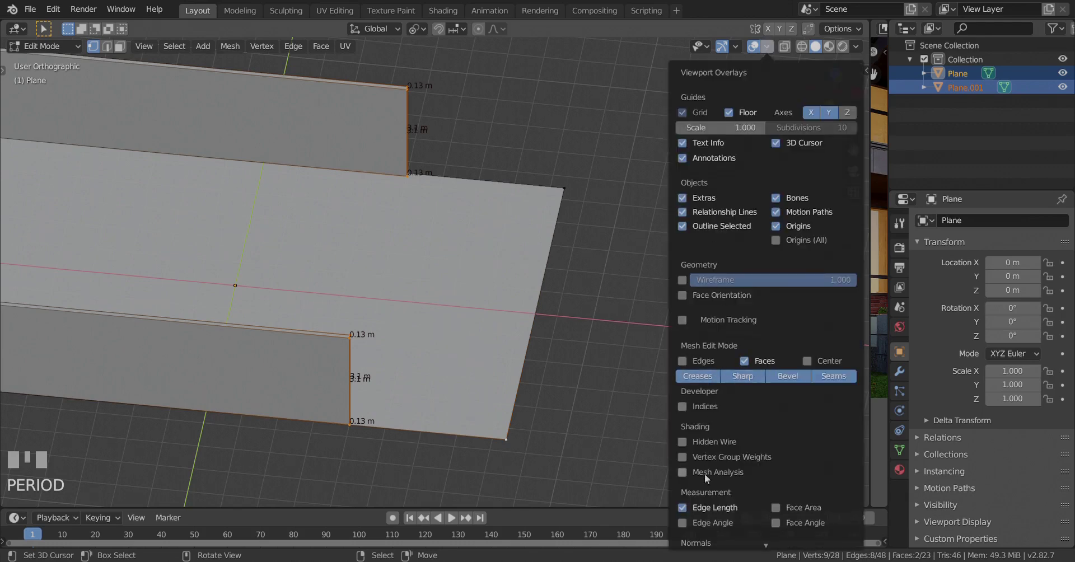
left_click(736, 47)
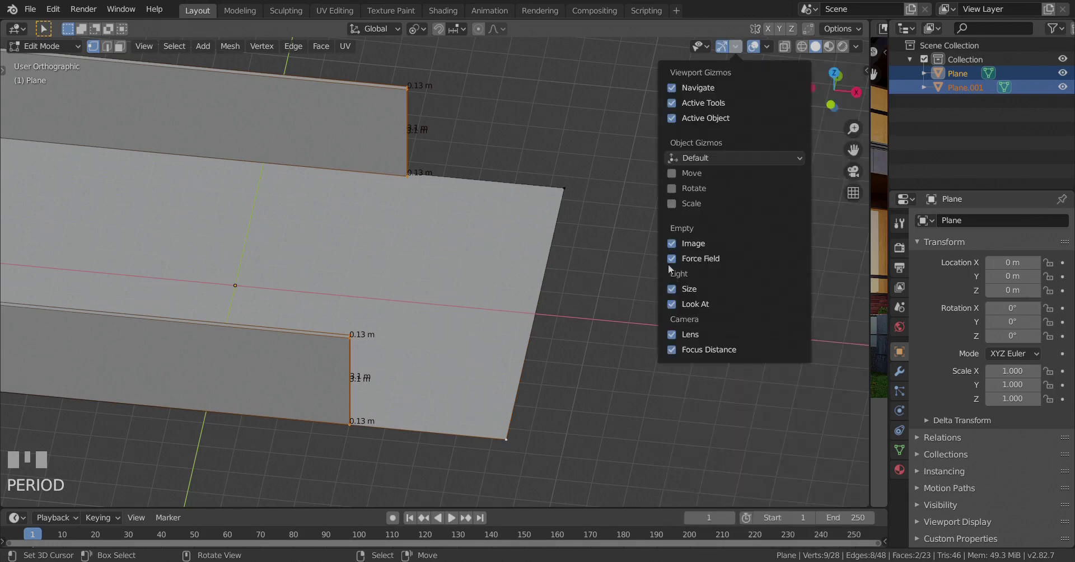
left_click(674, 173)
scroll(469, 433, "down", 3, "shift")
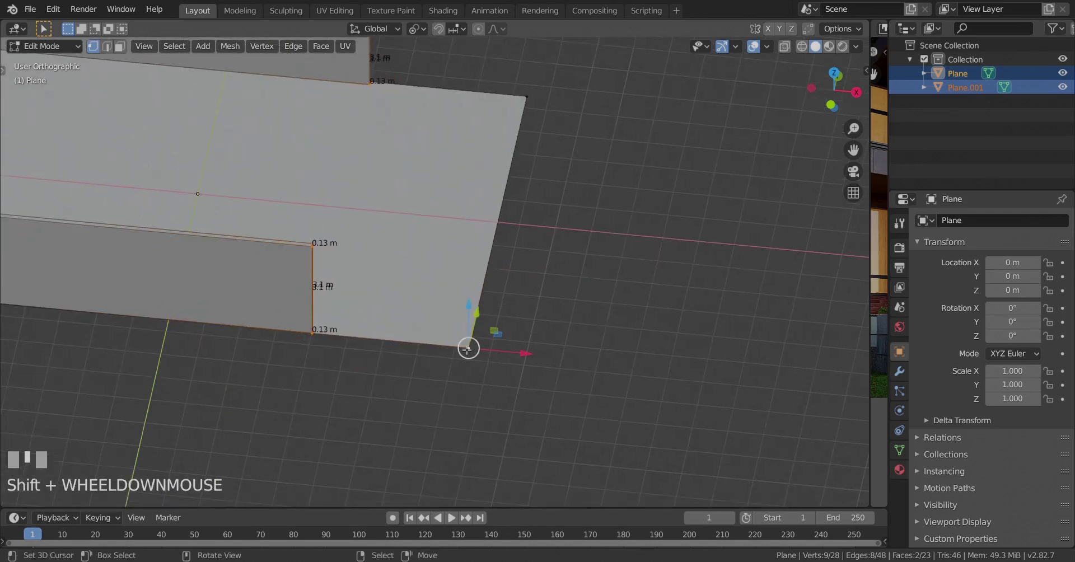
scroll(507, 371, "up", 2)
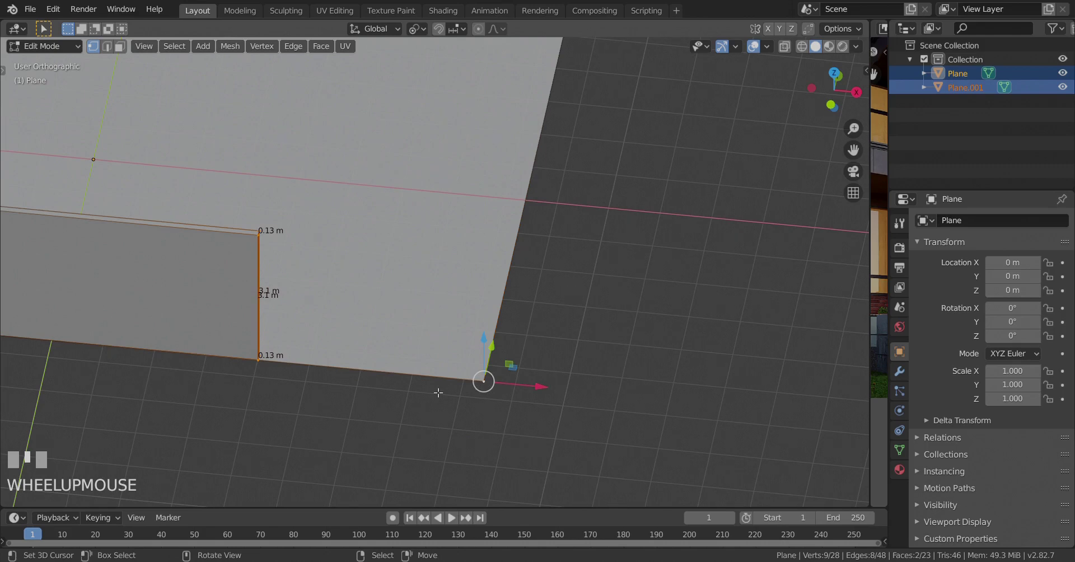
Step: Scale the selection to 0 along the global X axis so both wall ends align with the base plane's corner
type("s0")
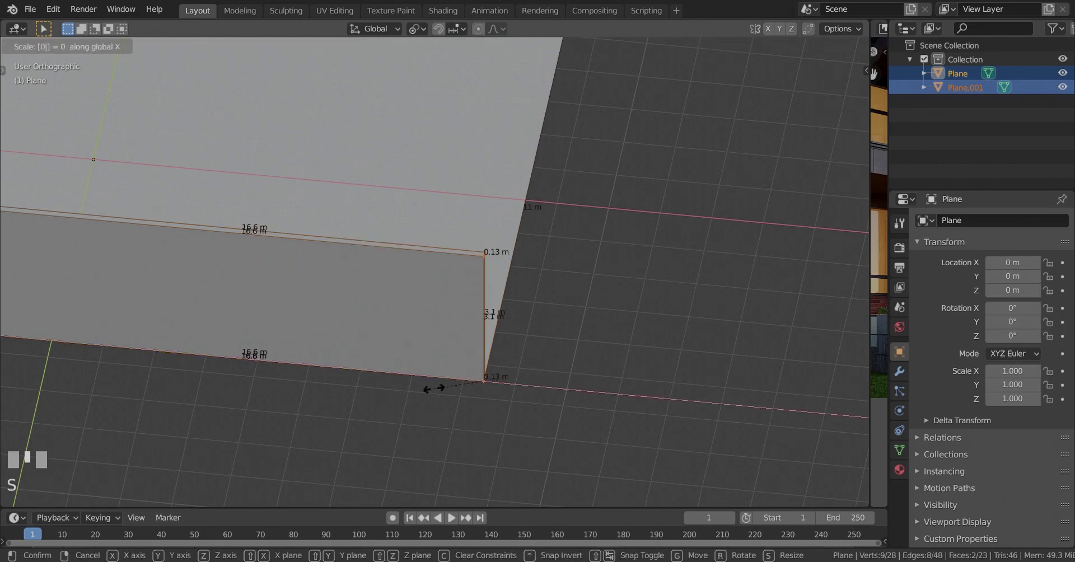
key("Return")
scroll(524, 300, "down", 2)
middle_click_drag(524, 301, 511, 396, "shift")
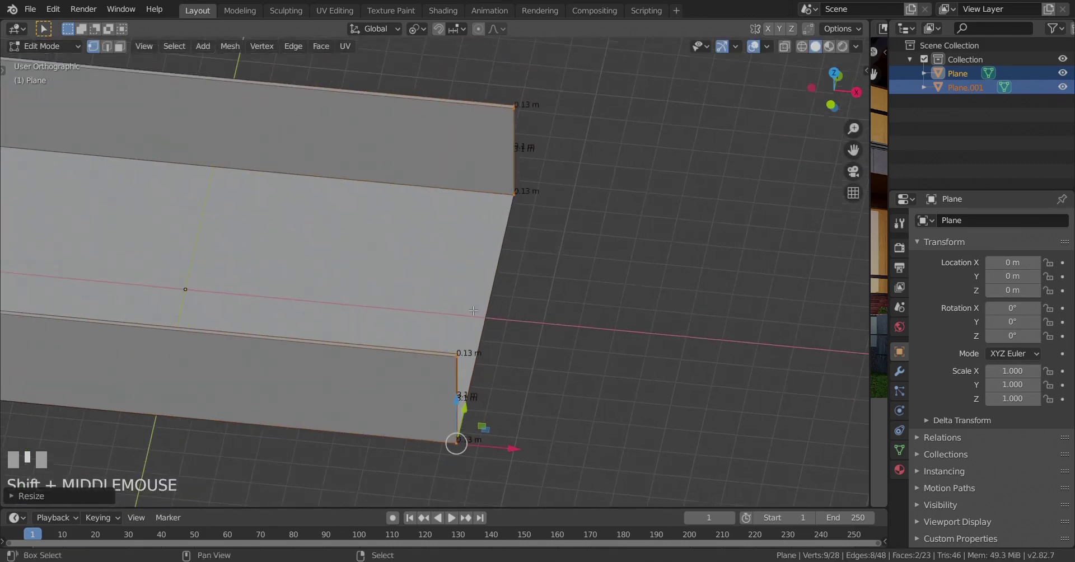
scroll(358, 358, "down", 2)
middle_click_drag(282, 342, 411, 331, "shift")
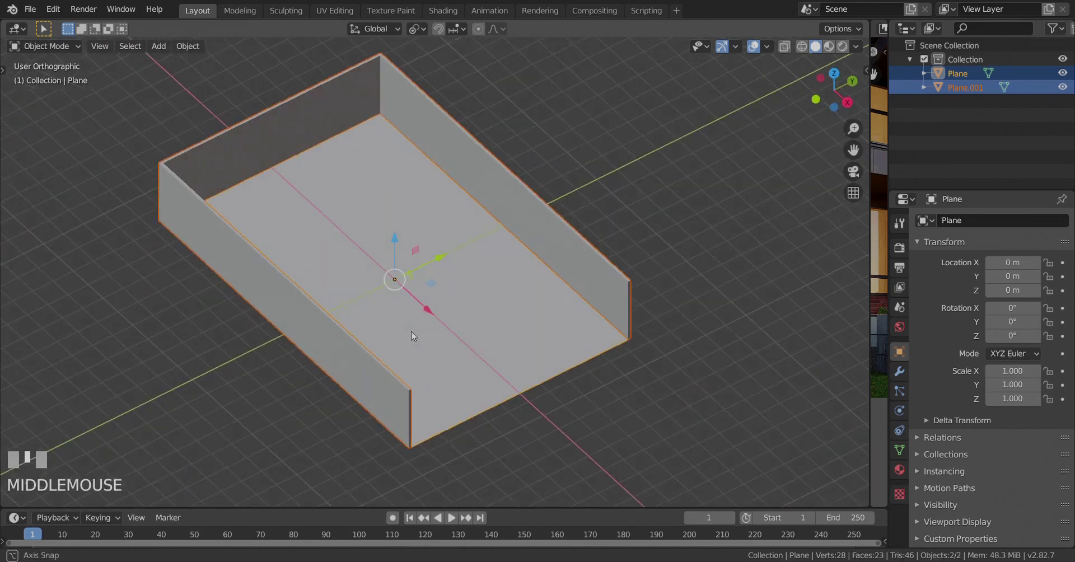
Step: Return to Object Mode, hide the base plane, and reopen only the walls in Edit Mode
key("Tab")
right_click(475, 305)
key("h")
right_click(367, 367)
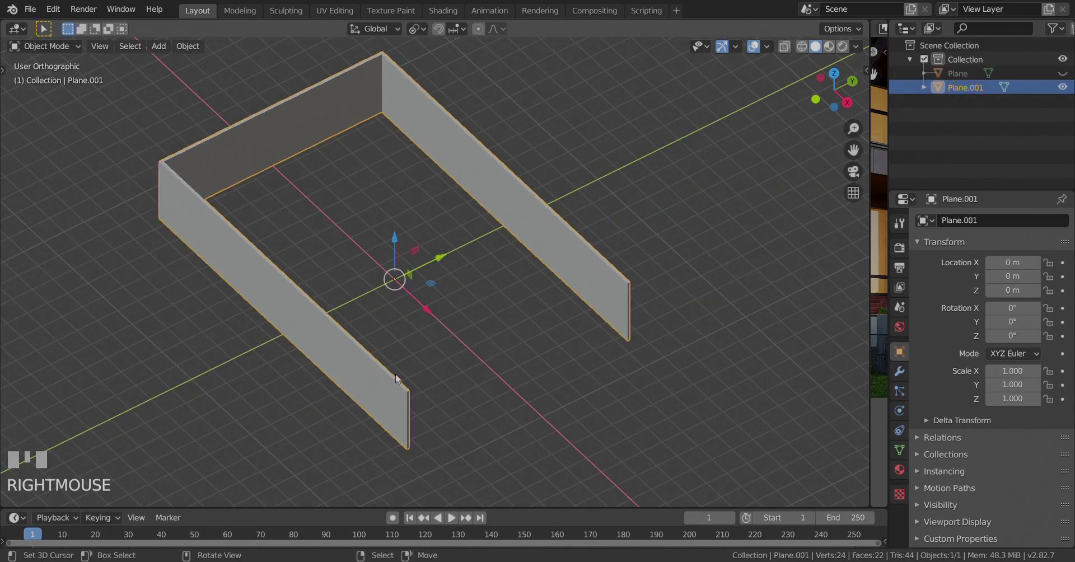
middle_click_drag(464, 390, 425, 374)
key("Tab")
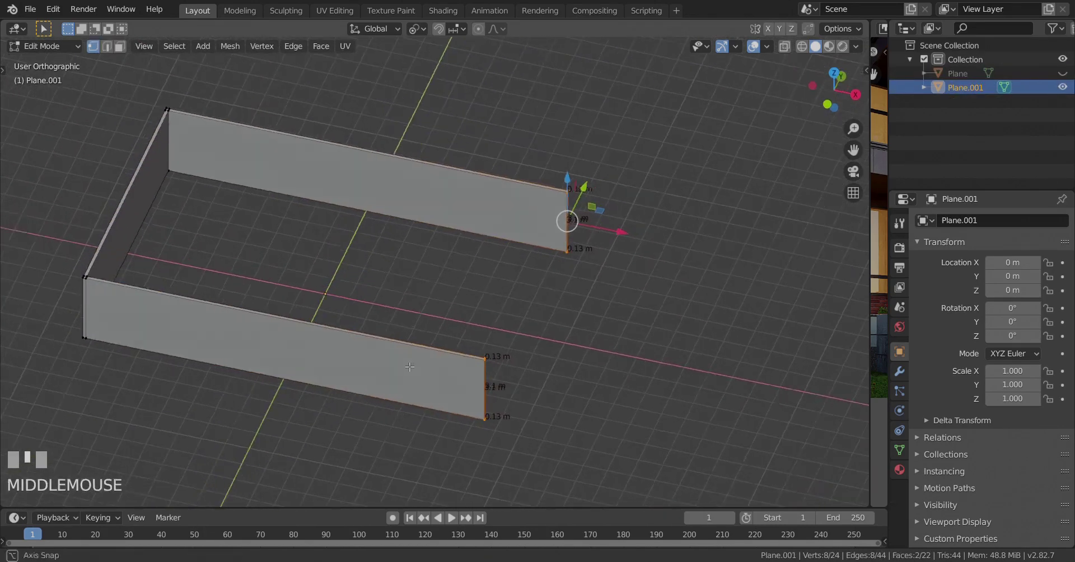
Step: Add a centered vertical loop cut to each of the two long side walls and select both loops
scroll(421, 374, "up", 2)
key("ctrl+r")
left_click(416, 375)
right_click(413, 374)
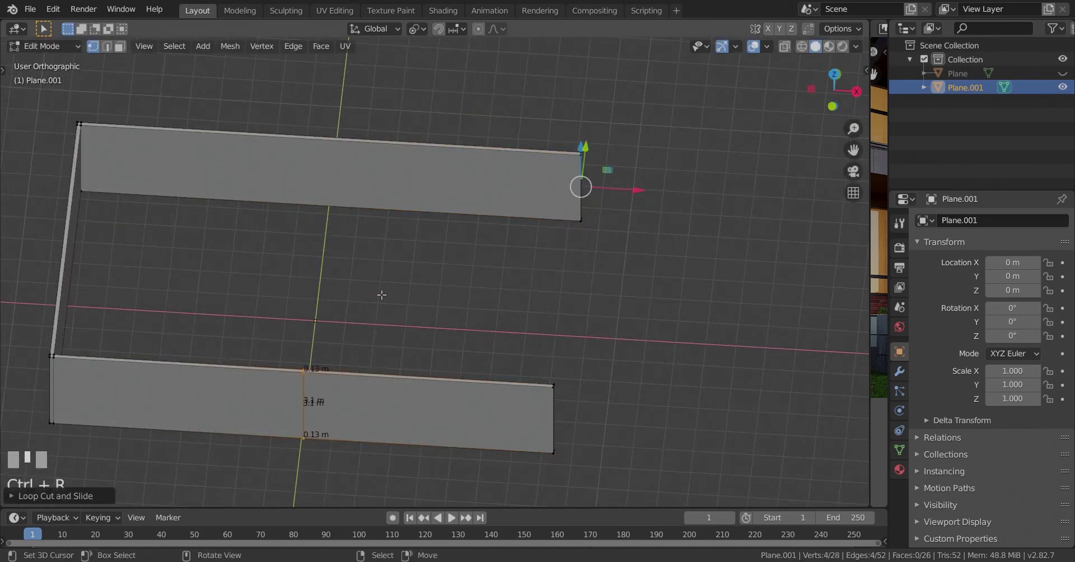
key("ctrl+r")
left_click(378, 161)
right_click(378, 161)
right_click(313, 403, "alt+shift")
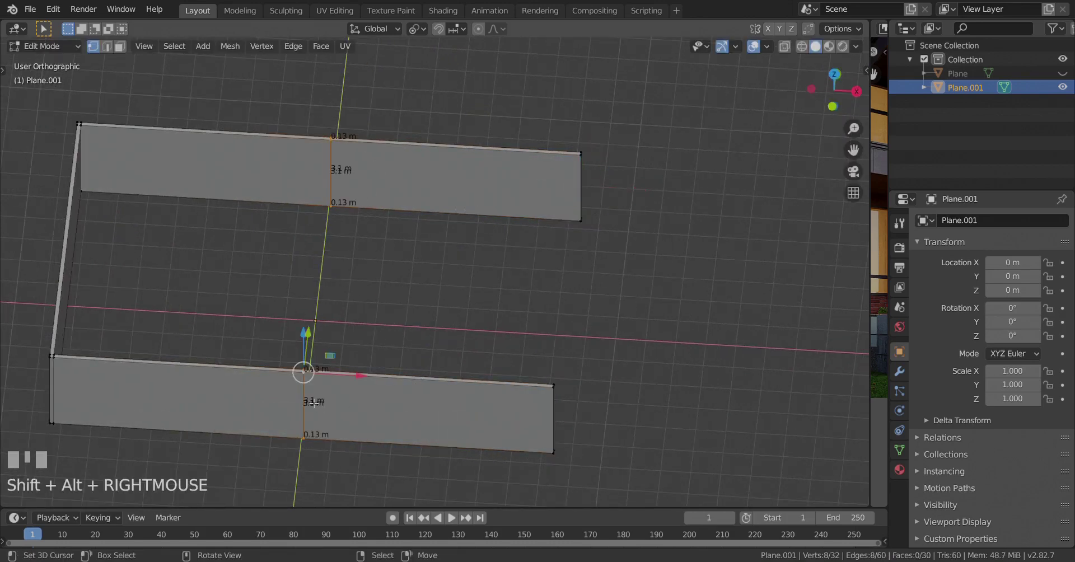
Step: In top view, slide both selected loops along the side walls to near their free positive X ends
key("KP_7")
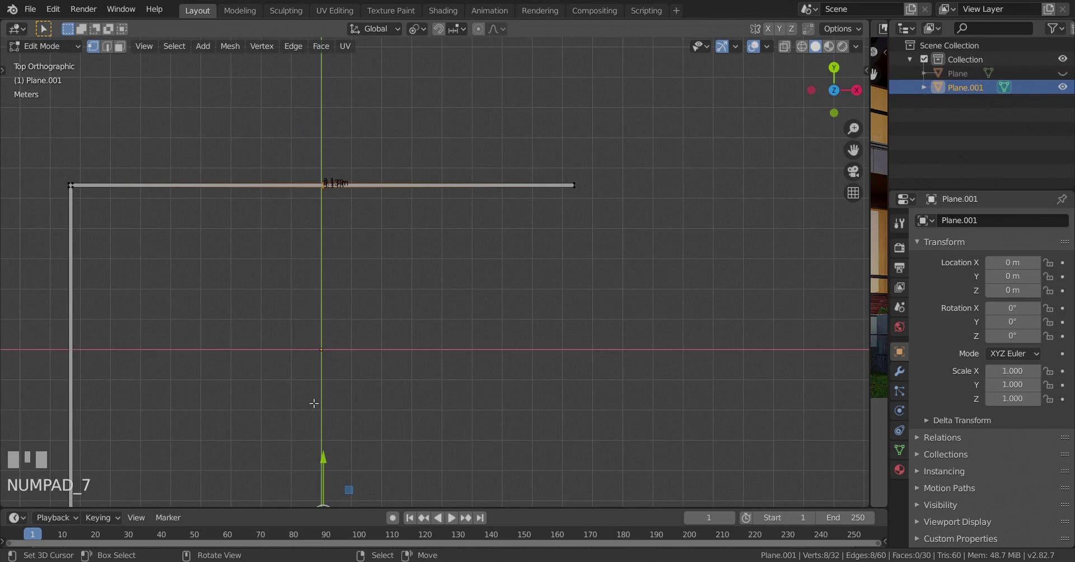
scroll(228, 447, "up", 2)
middle_click_drag(227, 446, 409, 359, "shift")
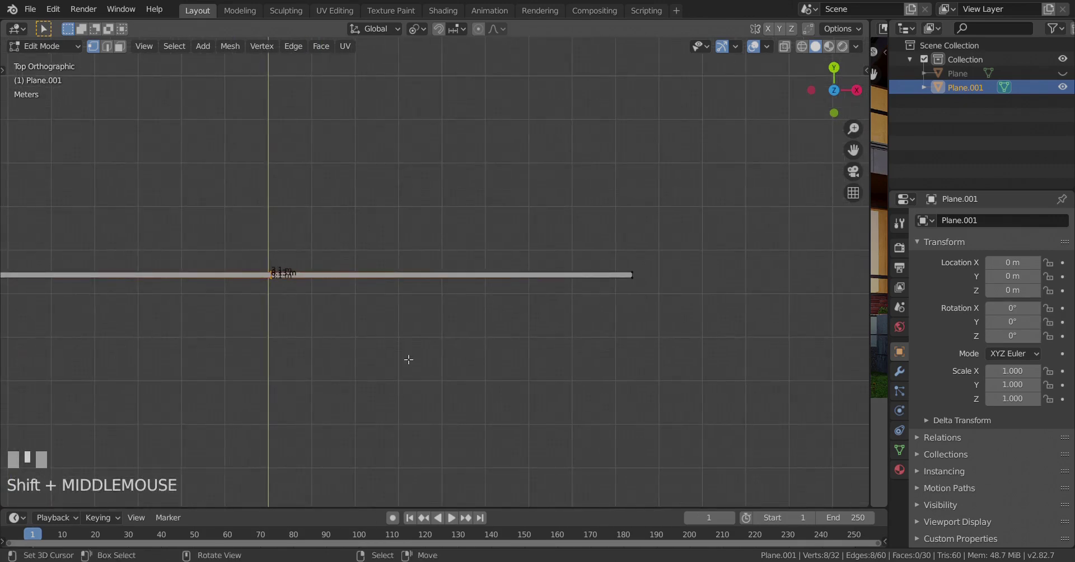
scroll(409, 360, "down", 5)
middle_click_drag(377, 421, 362, 403, "shift")
scroll(362, 403, "up", 4)
middle_click_drag(416, 261, 413, 268, "shift")
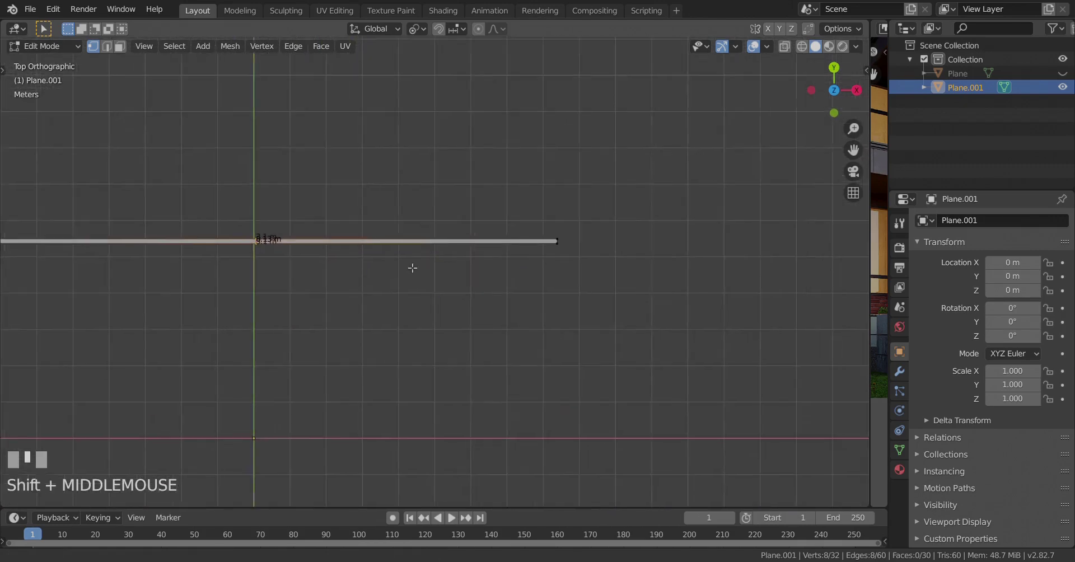
scroll(413, 269, "up", 3)
middle_click_drag(355, 336, 350, 312, "shift")
key("g")
key("g")
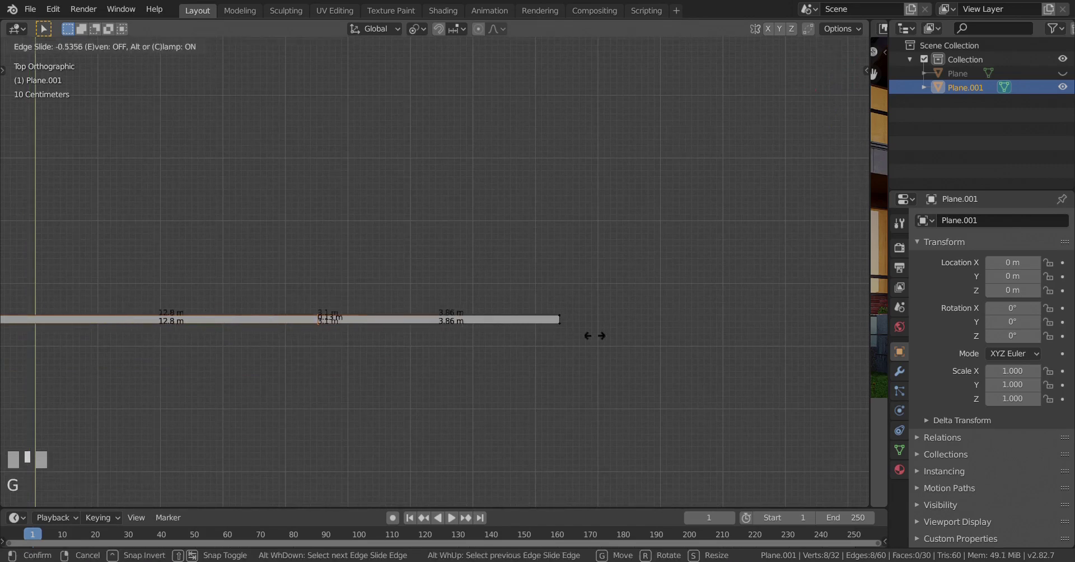
left_click(820, 214)
Step: Fine-tune both loops to about 0.13 m from the side walls' free ends, matching the wall thickness
scroll(455, 336, "down", 3)
middle_click_drag(456, 336, 355, 259, "shift")
scroll(313, 400, "up", 5)
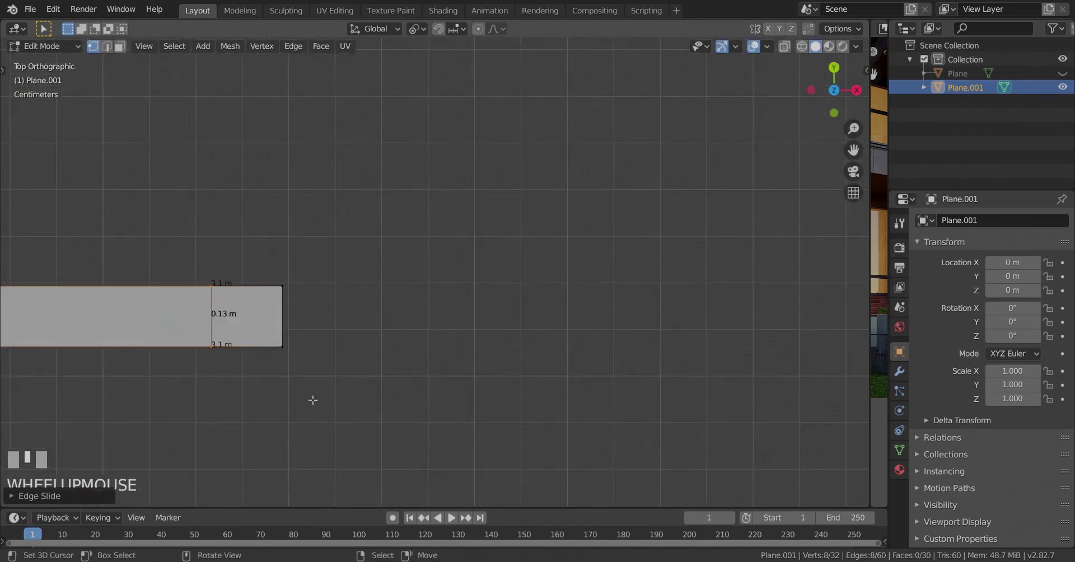
key("g")
key("g")
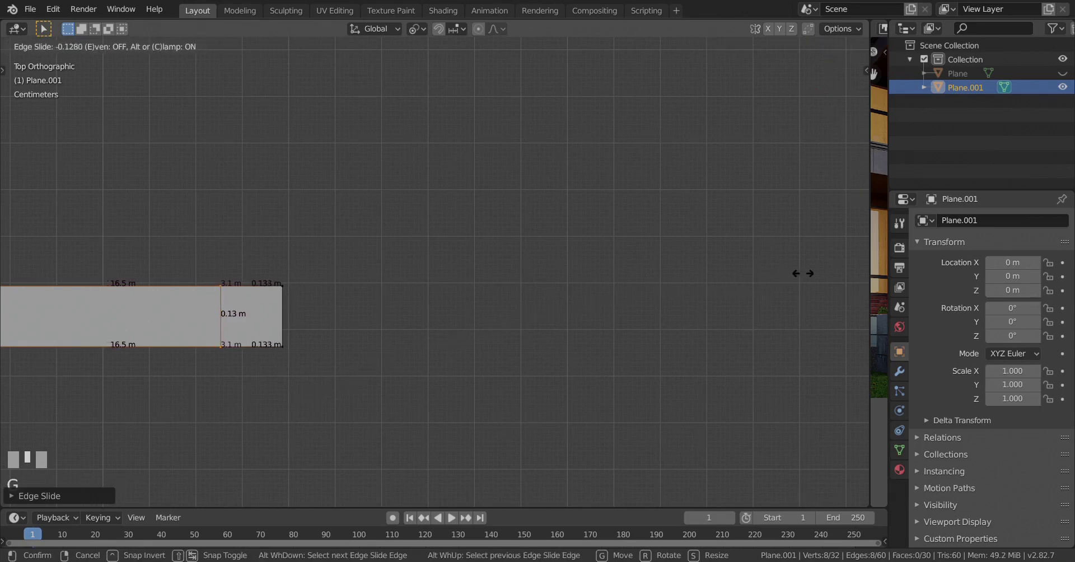
left_click(11, 267)
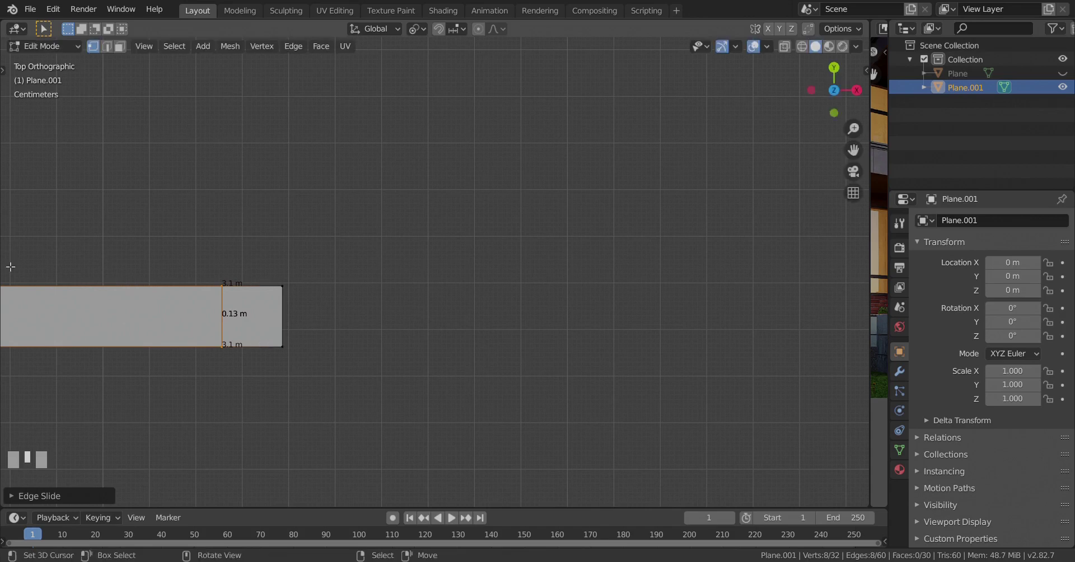
Step: Delete the narrow inner faces between each new loop and the free end on both long side walls
scroll(377, 407, "down", 12)
middle_click_drag(384, 418, 167, 328)
scroll(167, 328, "down", 3)
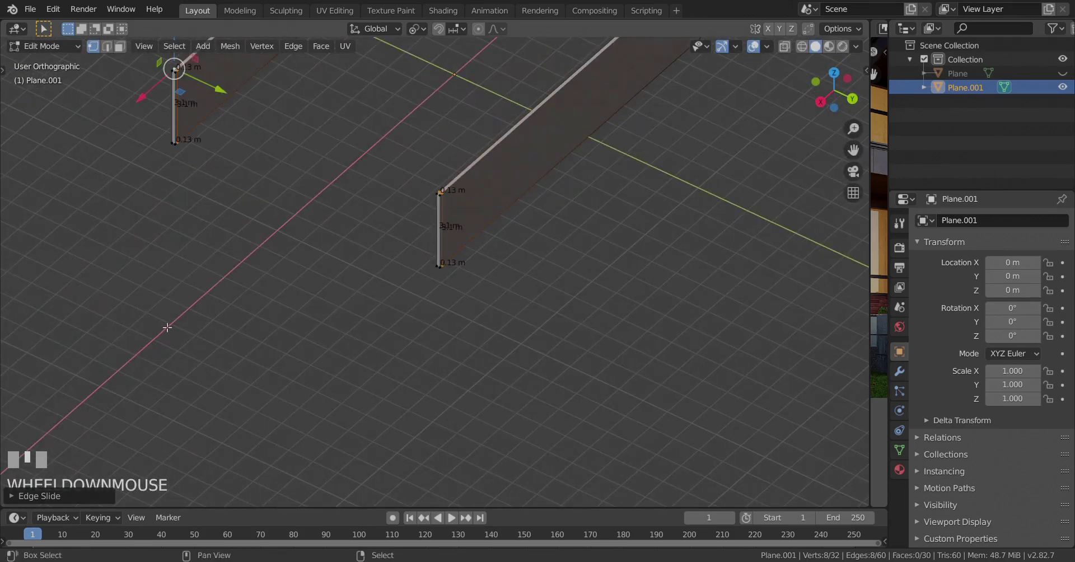
scroll(167, 328, "up", 4)
middle_click_drag(298, 429, 210, 198)
left_click(119, 47)
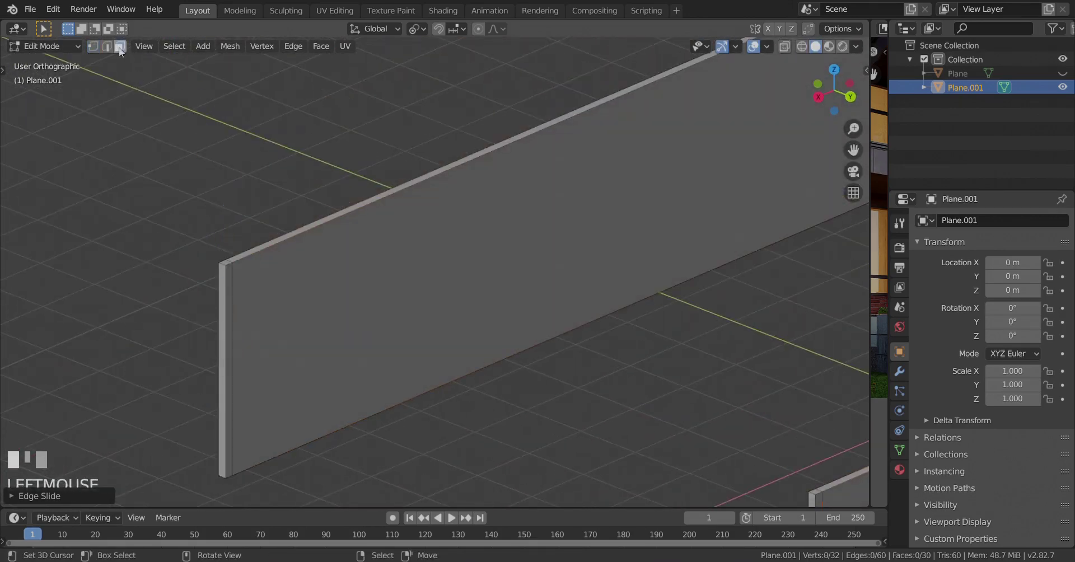
left_click(233, 359)
scroll(266, 355, "down", 3)
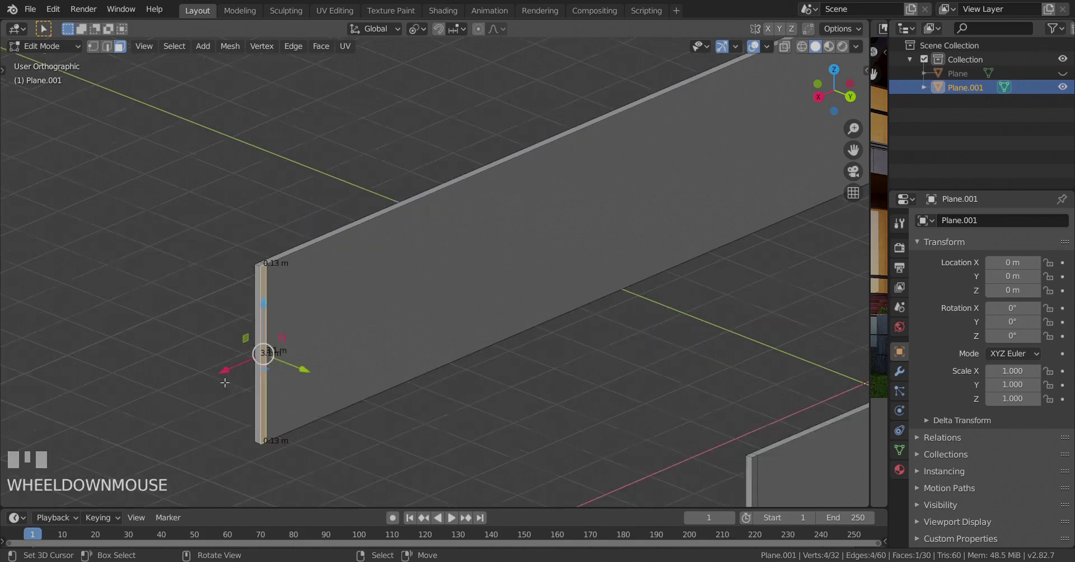
middle_click_drag(266, 355, 459, 386)
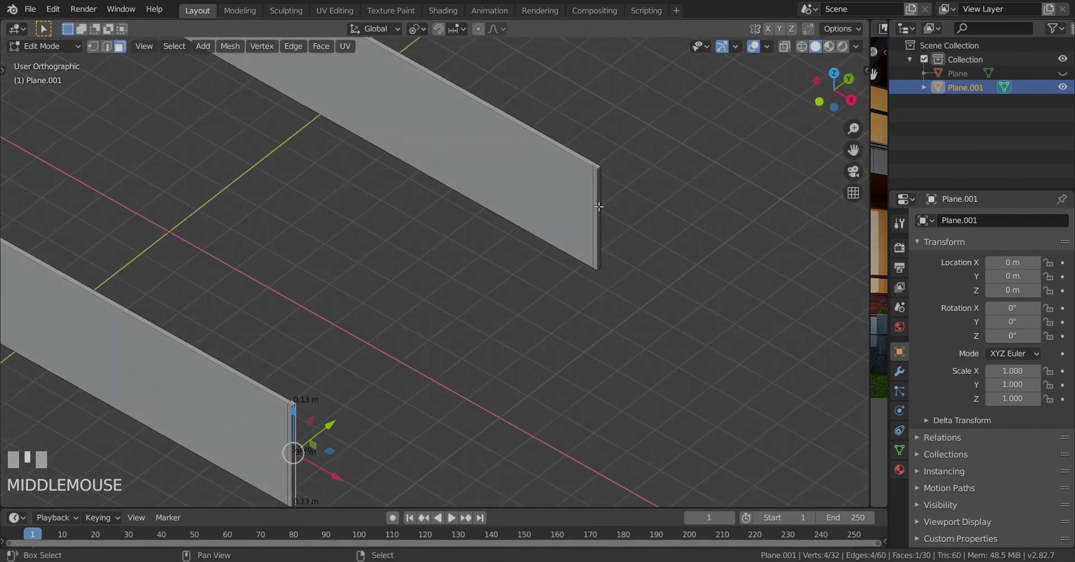
right_click(593, 223, "shift")
key("x")
left_click(685, 286)
Step: Select the open edge loops at both side walls' ends, bridge them to form the fourth wall, and return to Object Mode
middle_click_drag(686, 286, 432, 250)
scroll(432, 250, "up", 3)
left_click(94, 46)
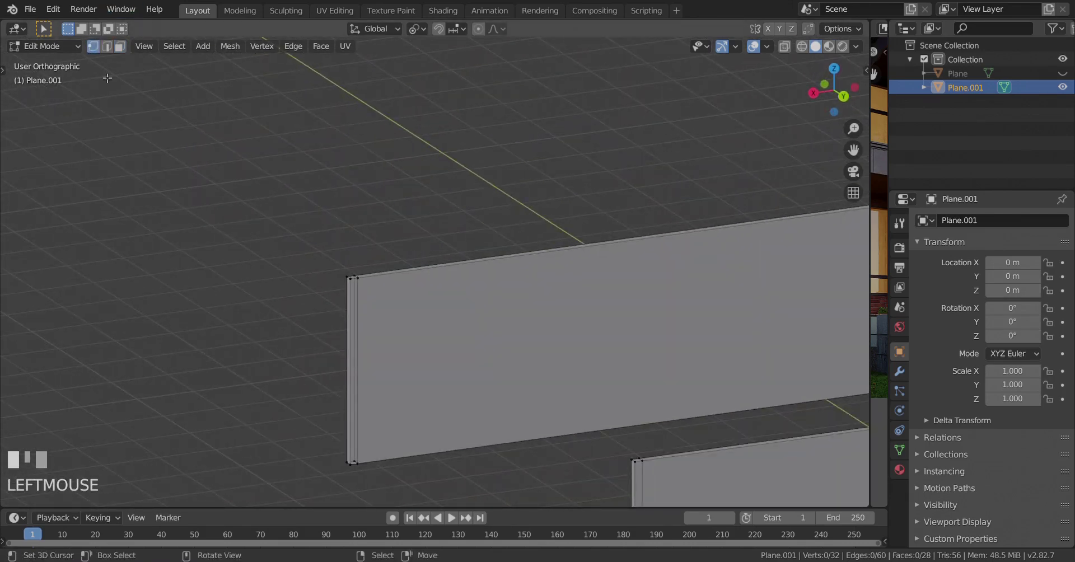
middle_click_drag(100, 75, 434, 317)
right_click(251, 307, "alt")
right_click(410, 210, "alt+shift")
middle_click_drag(409, 209, 460, 269)
key("F3")
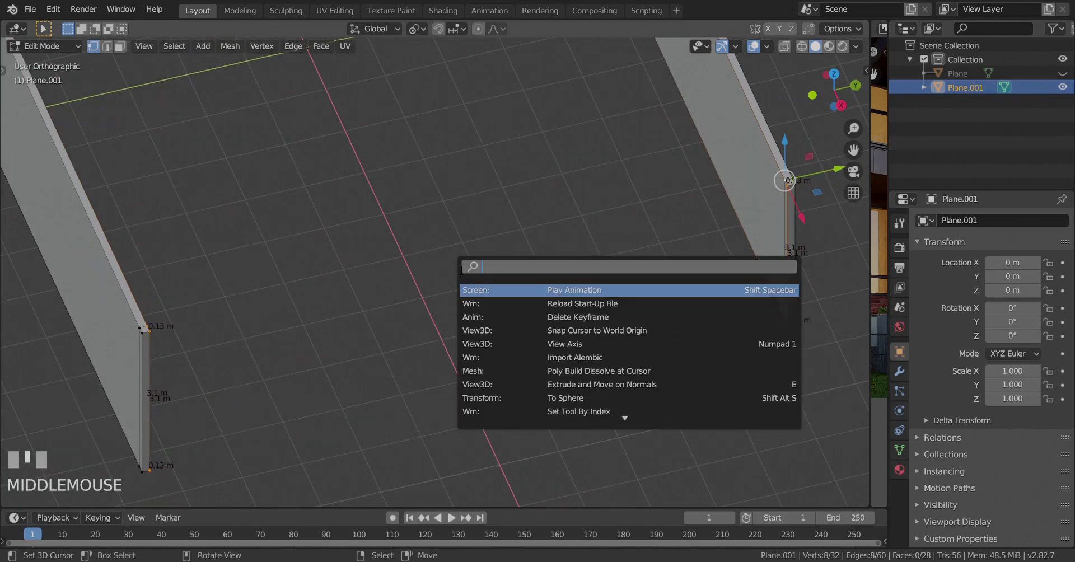
type("bridge")
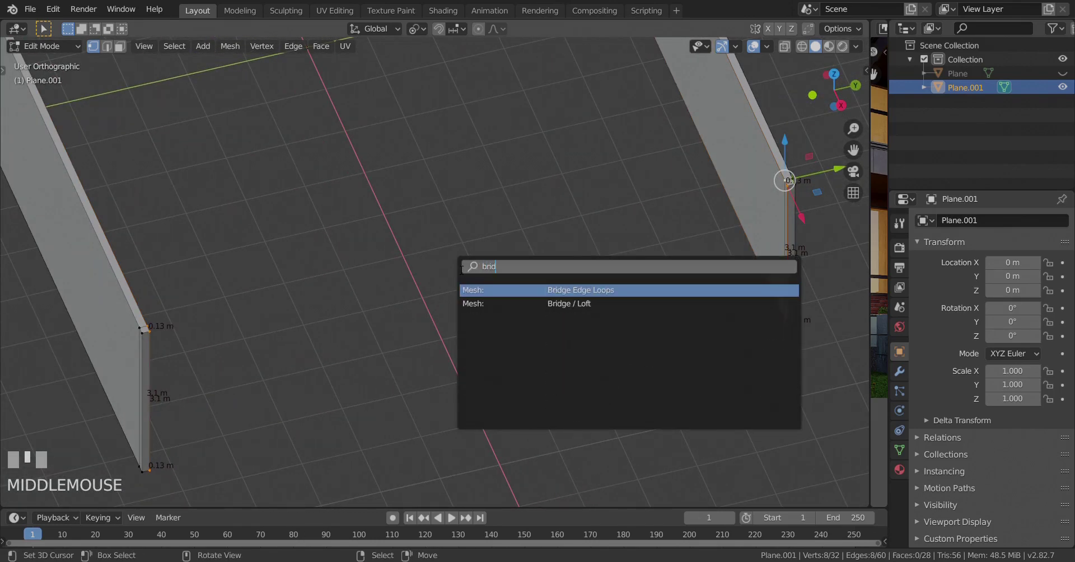
left_click(570, 291)
key("Tab")
Step: Switch to perspective view and enlarge the reference image area beside the viewport to study the entrance facade
middle_click_drag(570, 291, 374, 324)
scroll(378, 283, "up", 2)
key("KP_5")
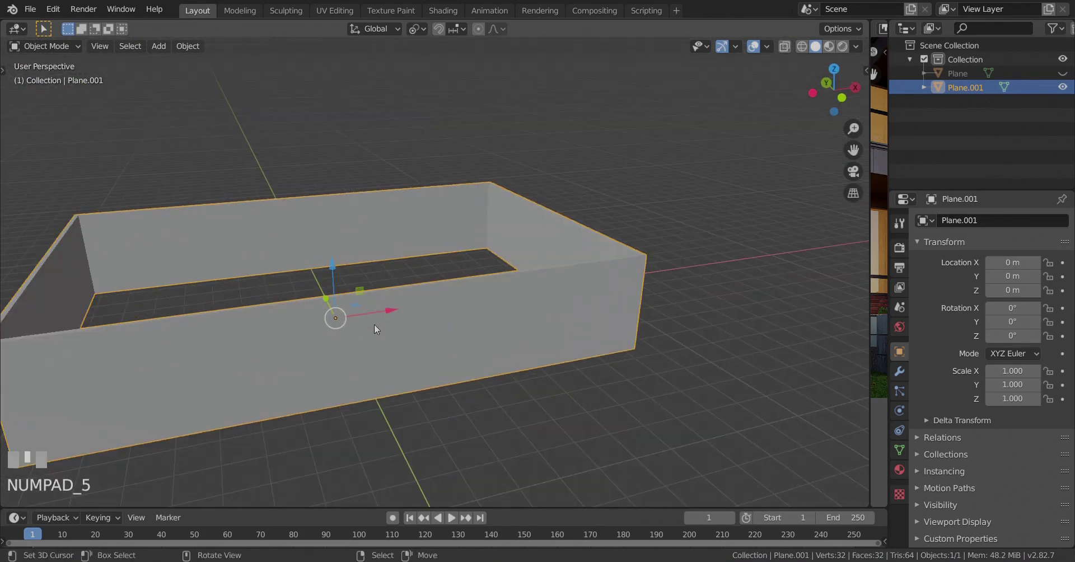
scroll(220, 295, "down", 1)
middle_click_drag(220, 294, 270, 324, "shift")
scroll(276, 279, "up", 1)
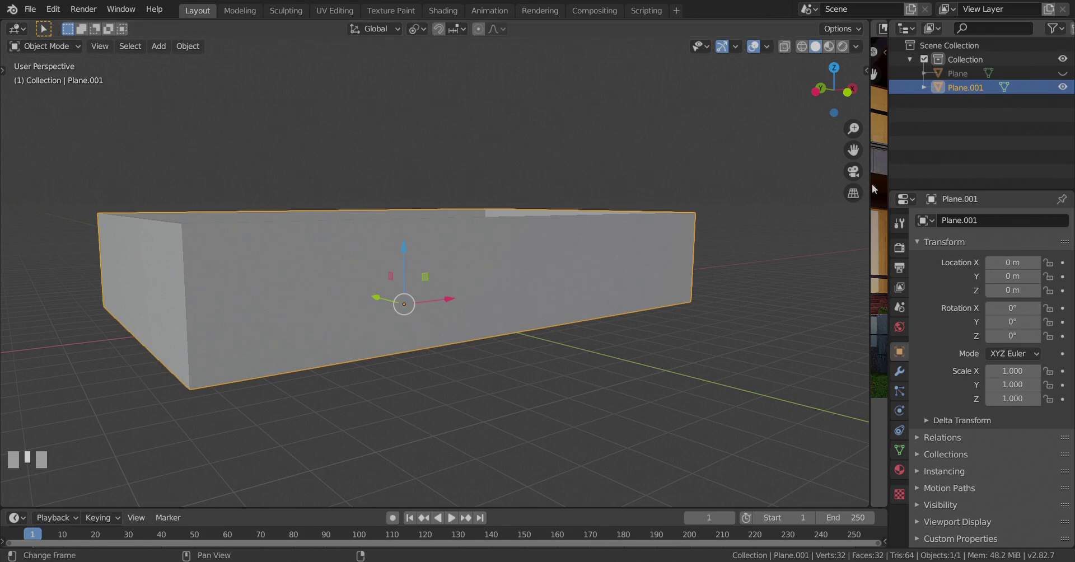
left_click_drag(877, 179, 460, 224)
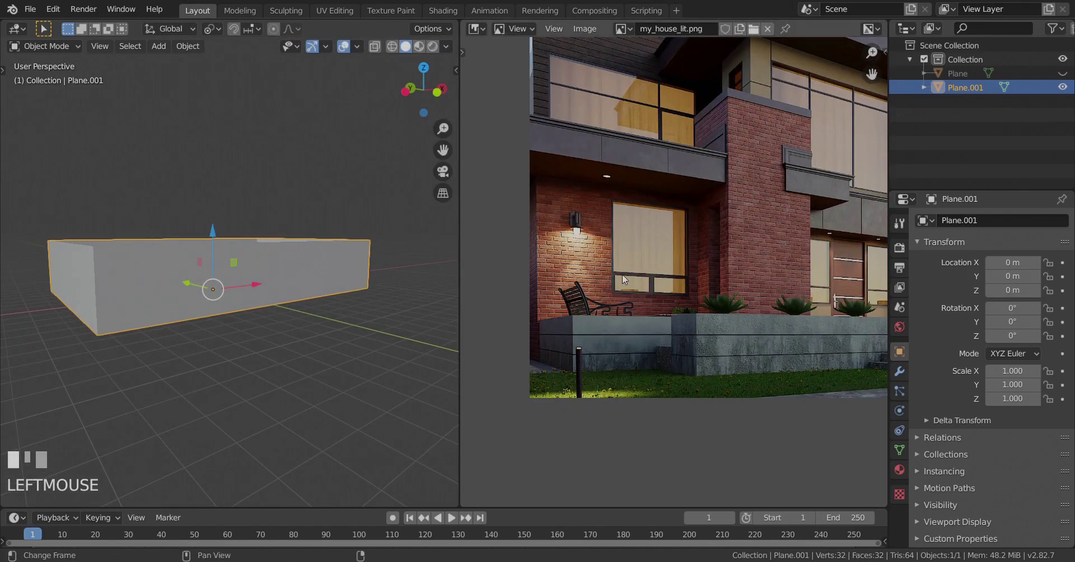
middle_click_drag(830, 273, 690, 290)
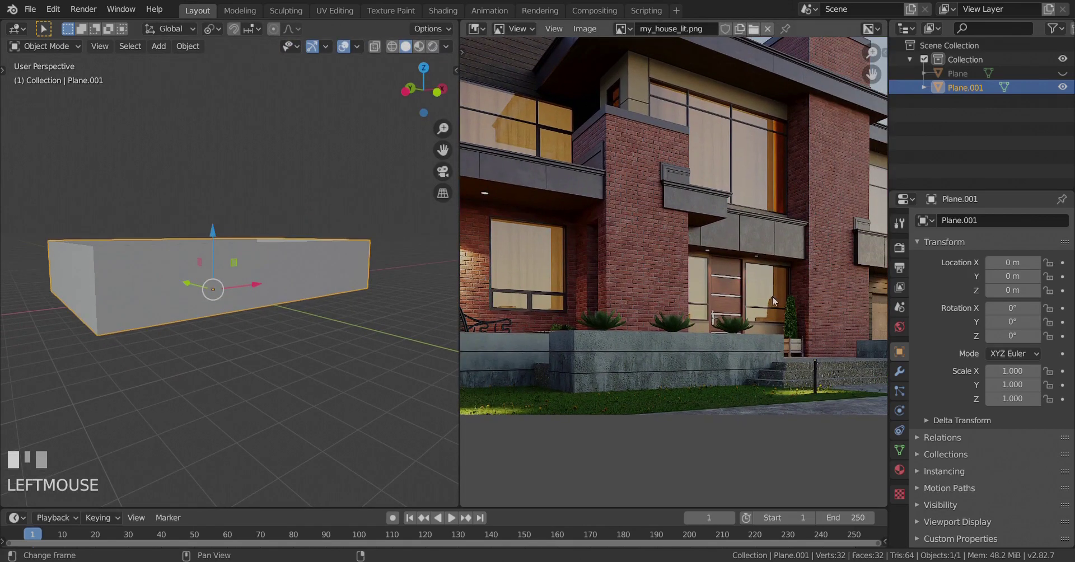
middle_click_drag(882, 305, 781, 314)
middle_click_drag(542, 213, 599, 223)
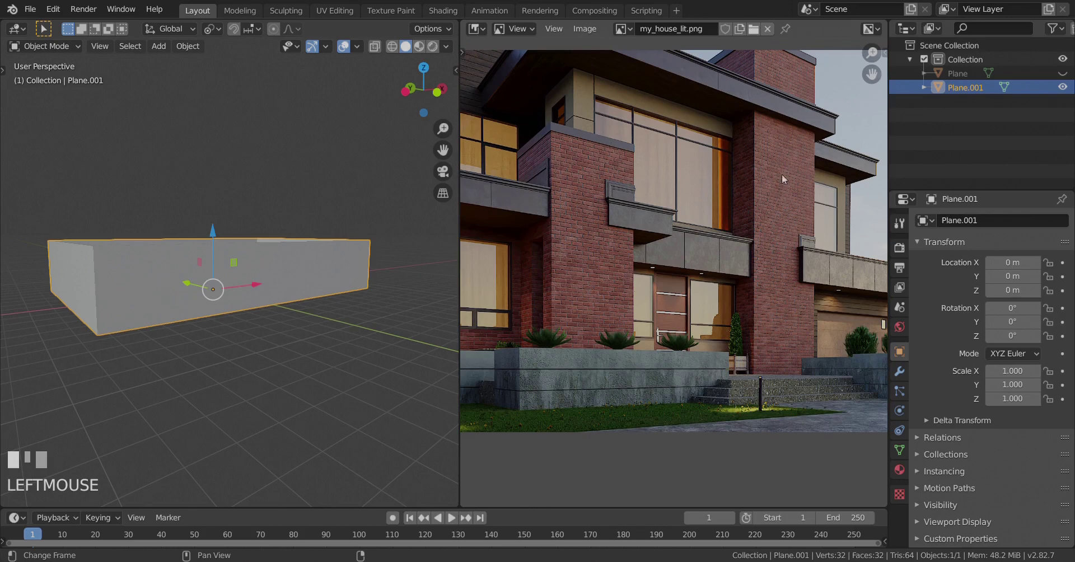
Step: Reopen the walls in Edit Mode and bring the ground-floor window beside the bench into view in the reference image
scroll(167, 364, "up", 2)
middle_click_drag(436, 228, 212, 324)
key("Tab")
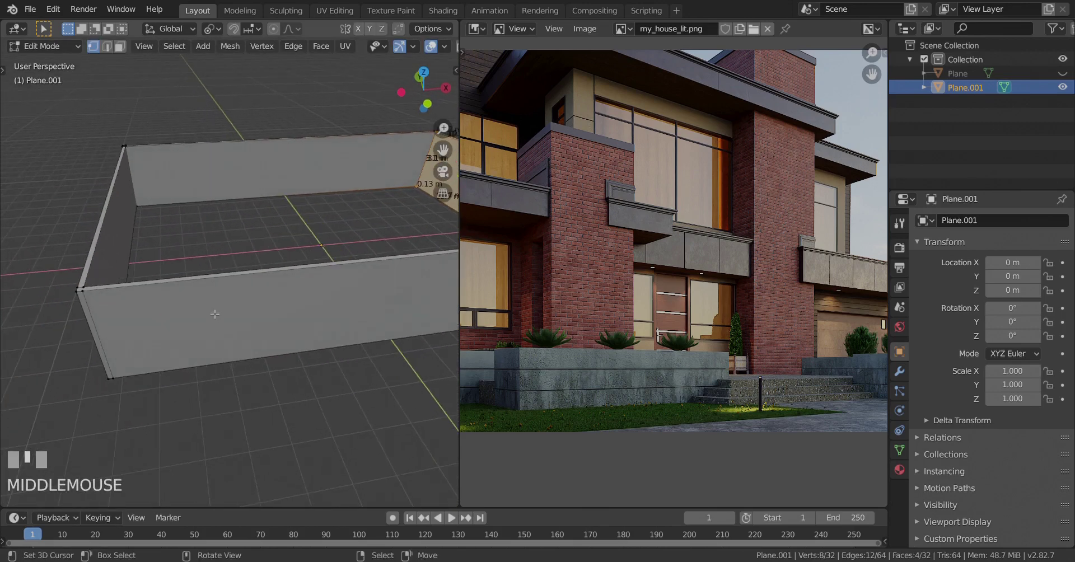
middle_click_drag(616, 314, 770, 302)
scroll(672, 275, "up", 1)
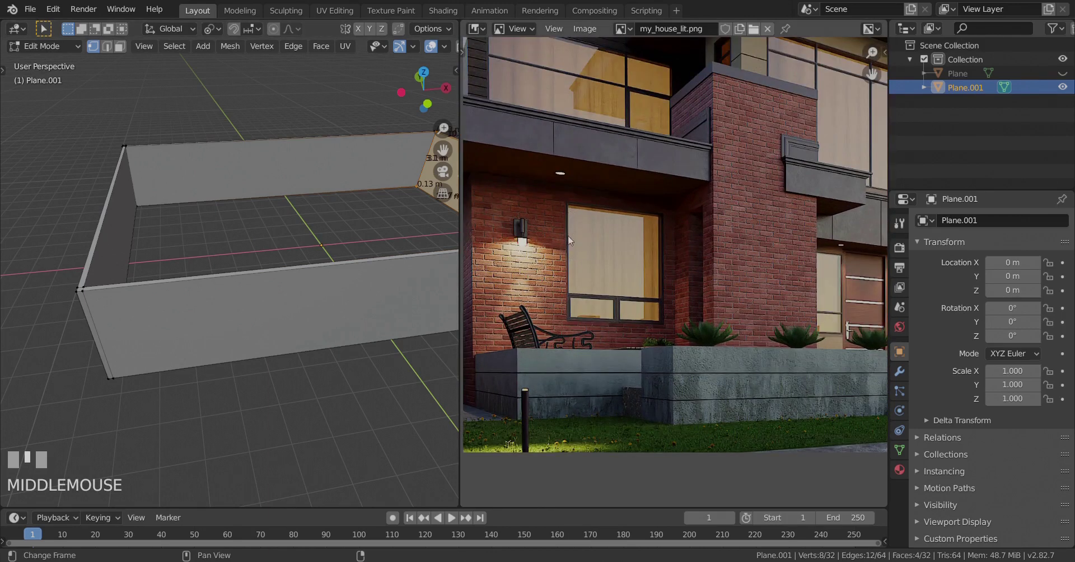
middle_click_drag(493, 284, 525, 280)
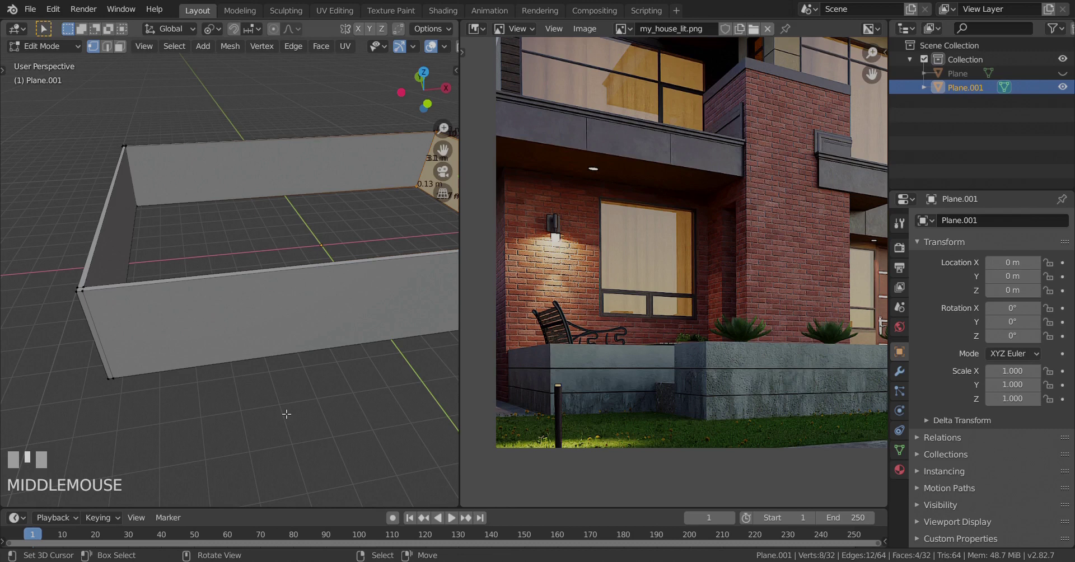
mouse_move(201, 406)
middle_mouse_down("shift")
mouse_move(192, 423)
mouse_move(210, 411)
middle_mouse_up("shift")
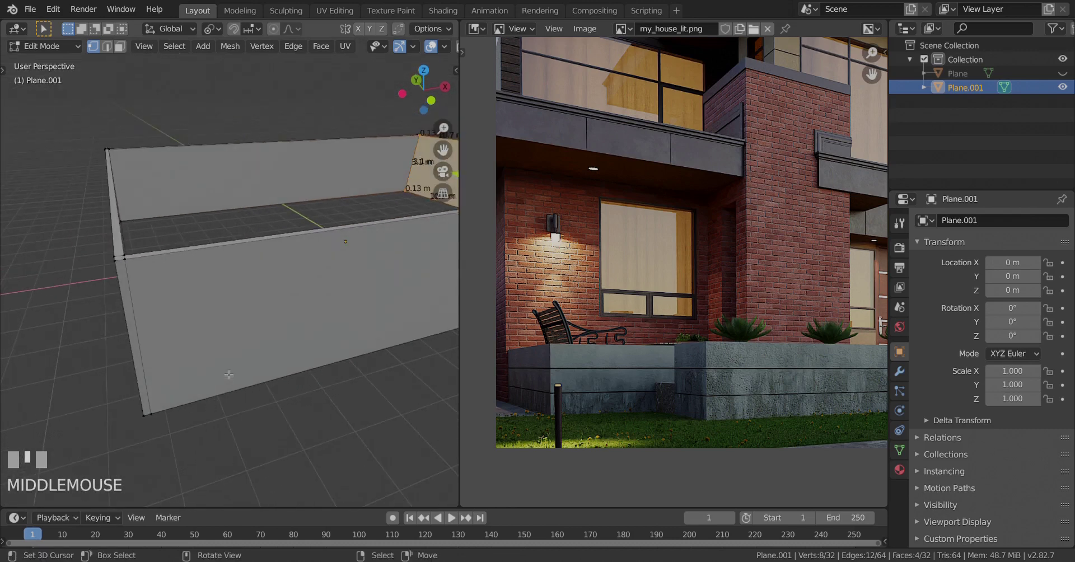
Step: Add a vertical loop cut to the long front wall, placed toward its negative X corner
scroll(233, 353, "down", 1)
scroll(291, 304, "up", 2)
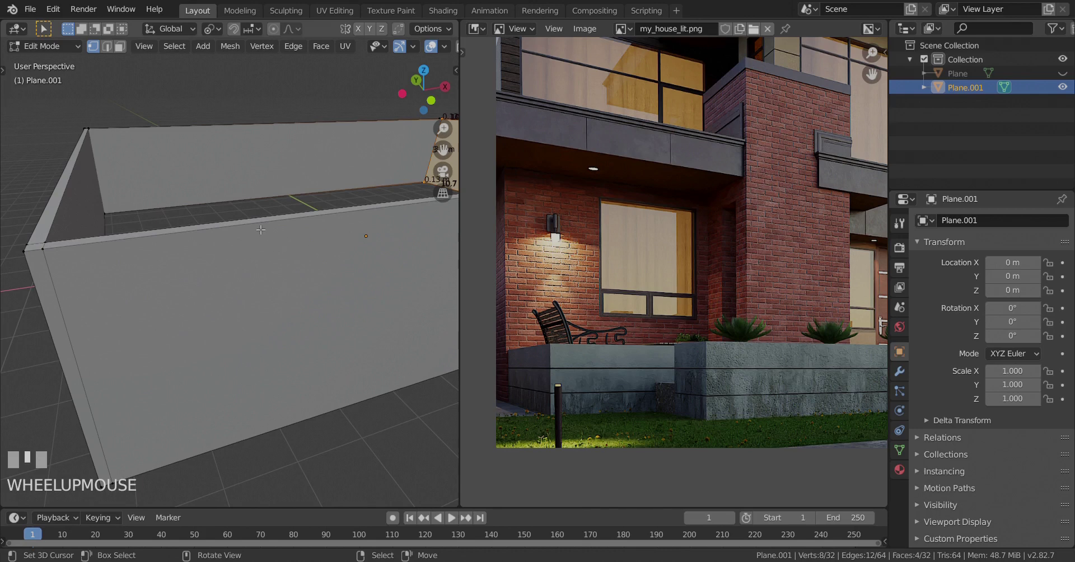
scroll(273, 228, "down", 1)
scroll(273, 229, "up", 1)
key("ctrl+r")
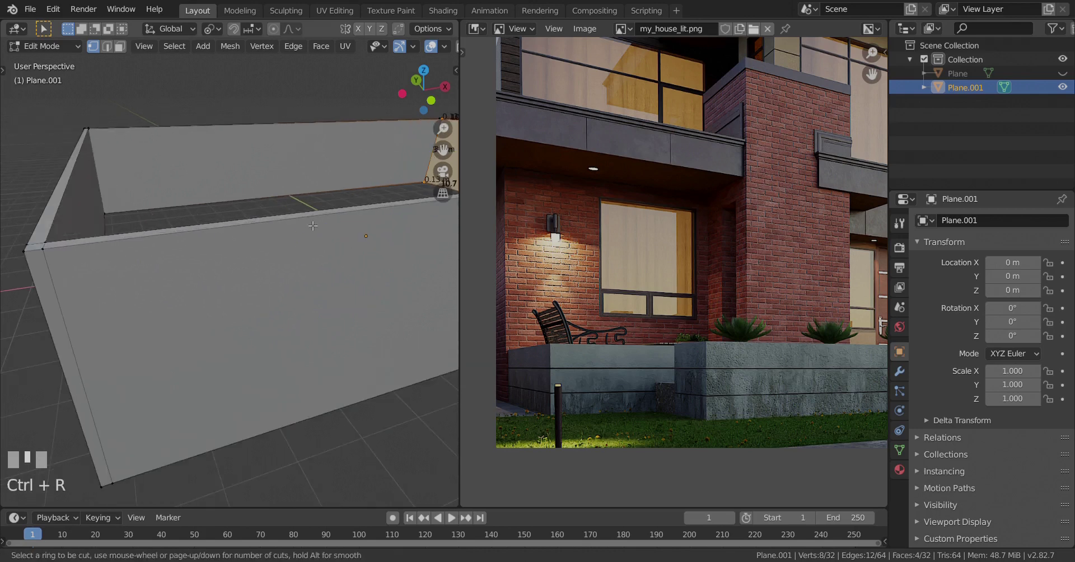
scroll(336, 224, "down", 2)
key("ctrl+r")
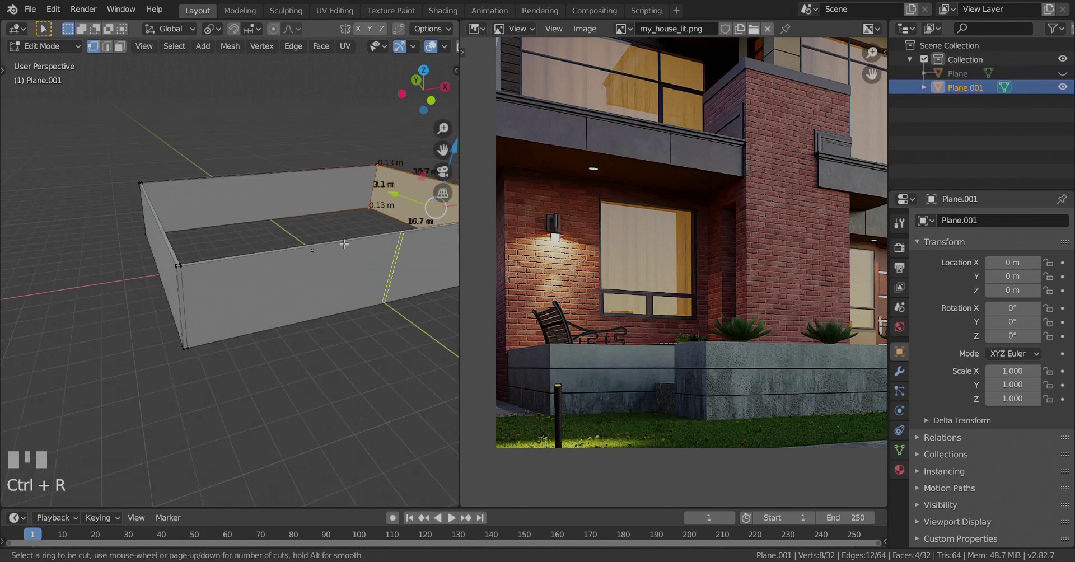
left_click(344, 243)
left_click(266, 258)
scroll(269, 258, "up", 4)
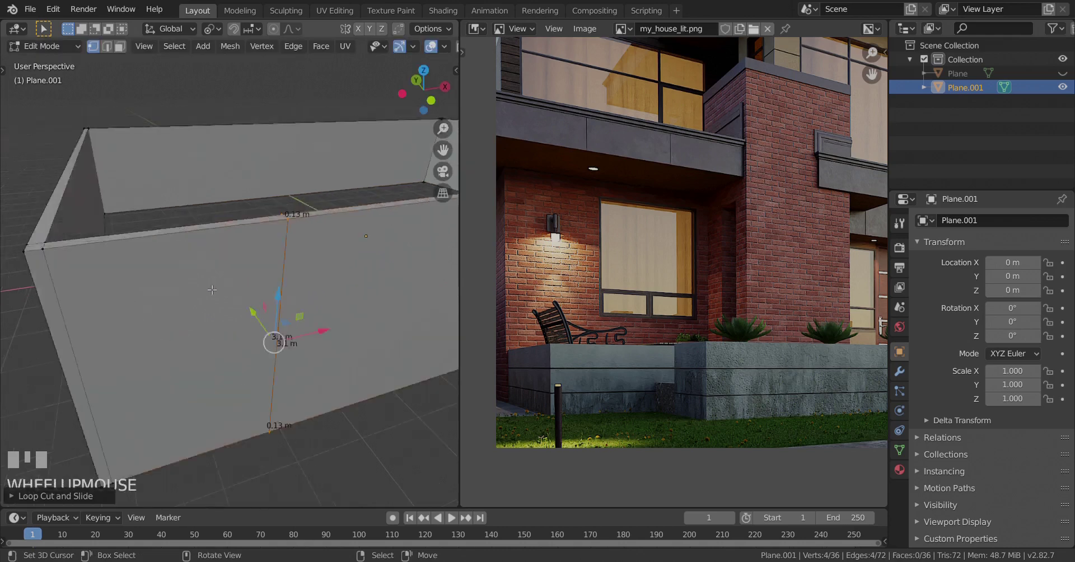
middle_click_drag(269, 258, 277, 265, "shift")
scroll(238, 272, "down", 4)
middle_click_drag(219, 285, 215, 282)
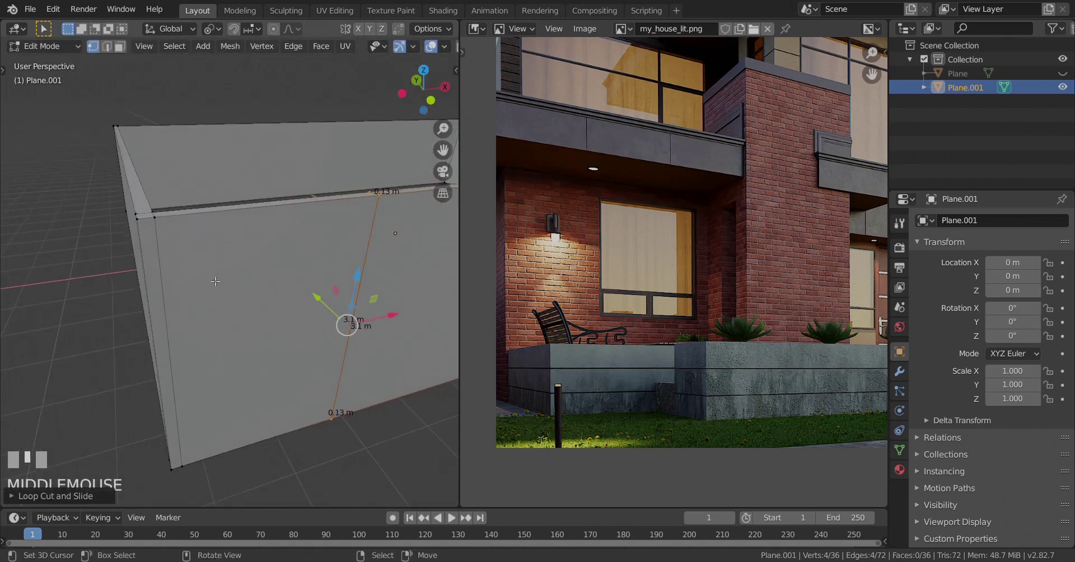
Step: Maximize the 3D viewport and slide the new loop along the front wall to about 1.15 m from the outer corner
key("ctrl+space")
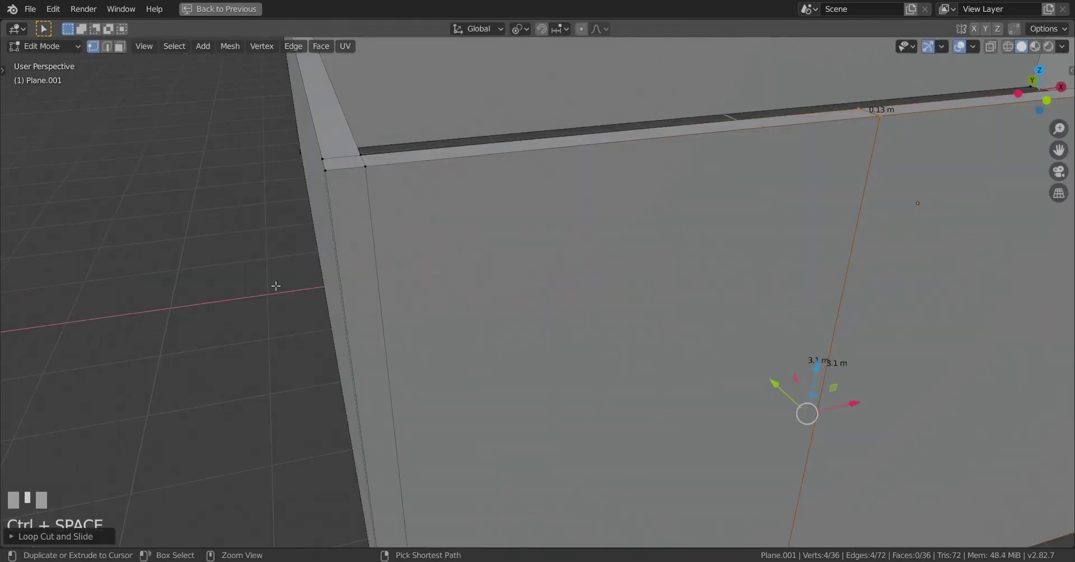
scroll(271, 286, "down", 2)
scroll(275, 287, "up", 3)
middle_click_drag(274, 287, 390, 311)
key("KP_Decimal")
key("g")
key("g")
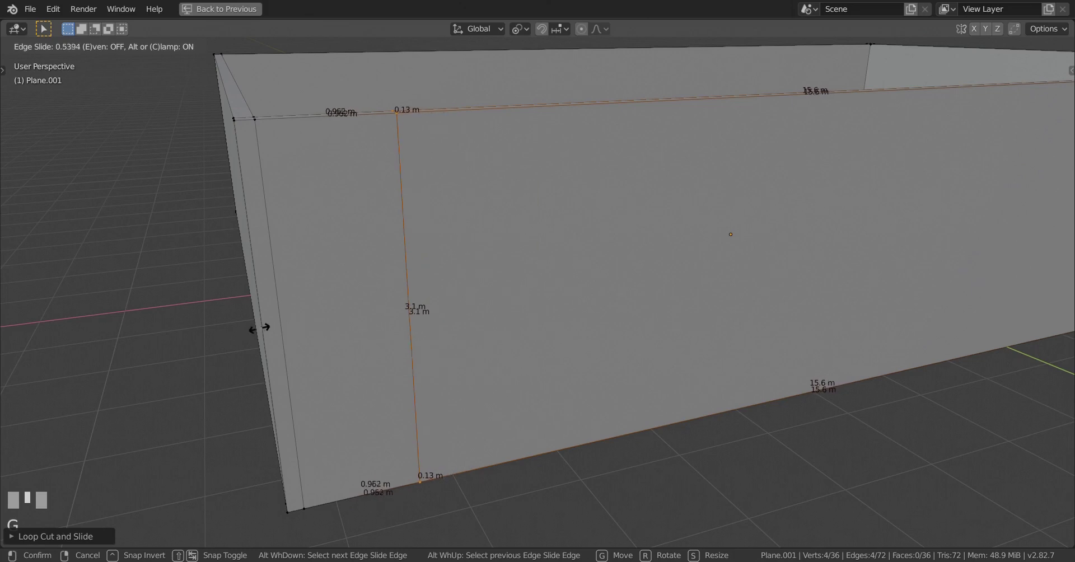
left_click(424, 319)
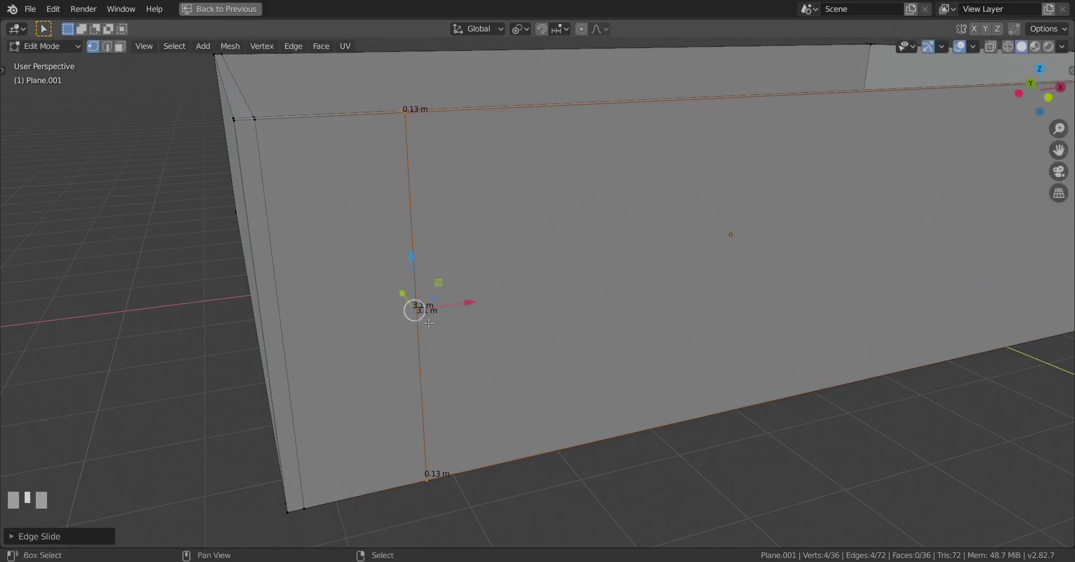
Step: Measure the distance from the outer wall corner to the loop with a temporary connecting edge, and undo that edge
middle_click_drag(424, 319, 228, 300)
right_click(233, 283)
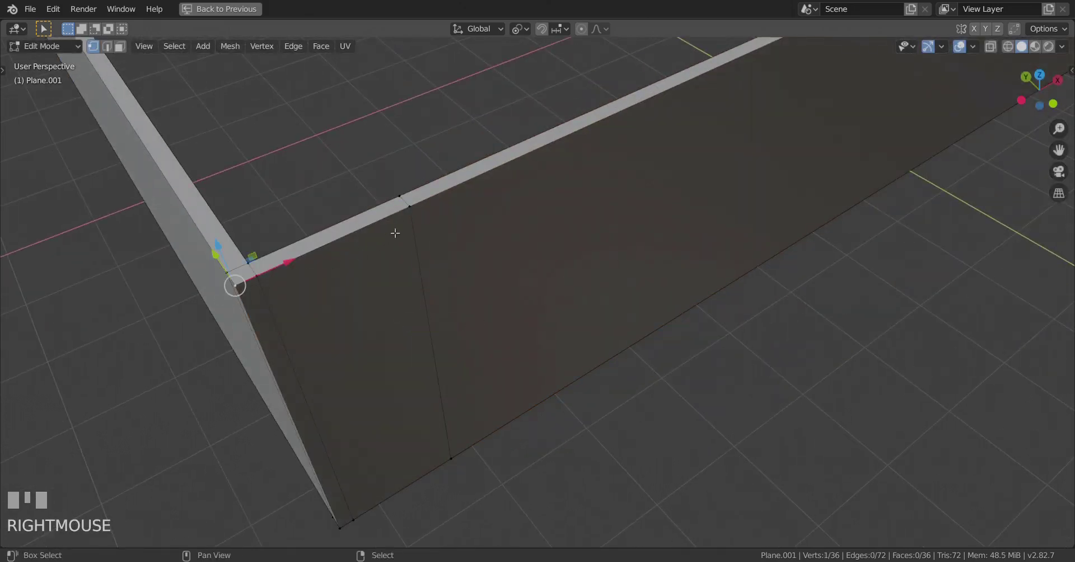
right_click(409, 207, "shift")
key("f")
middle_click_drag(328, 259, 347, 268)
scroll(347, 267, "up", 1)
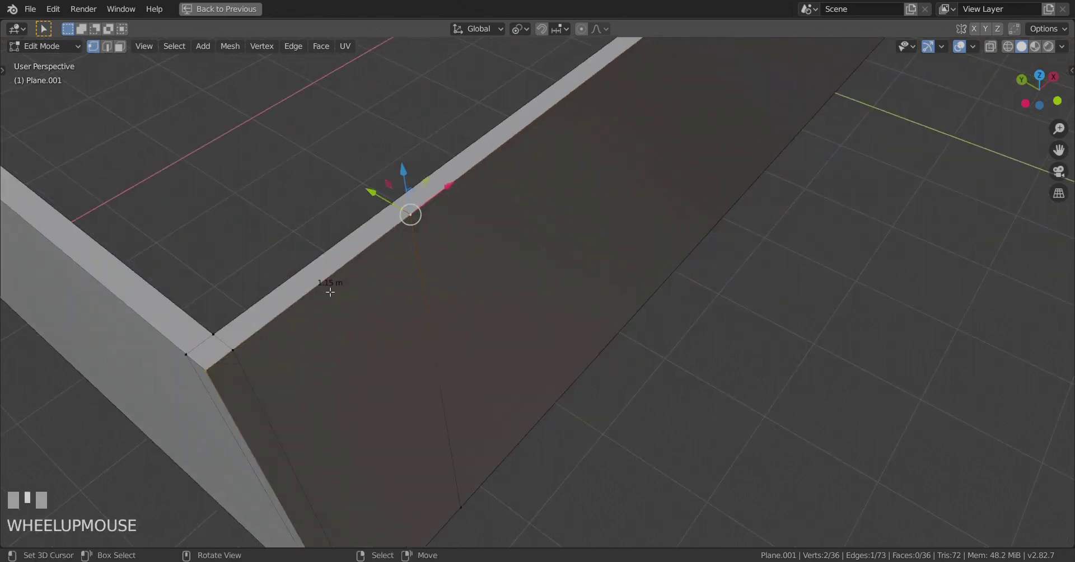
scroll(333, 293, "down", 5)
middle_click_drag(487, 311, 434, 256)
scroll(459, 305, "up", 3)
key("ctrl+z")
scroll(433, 277, "down", 2)
scroll(434, 256, "down", 1)
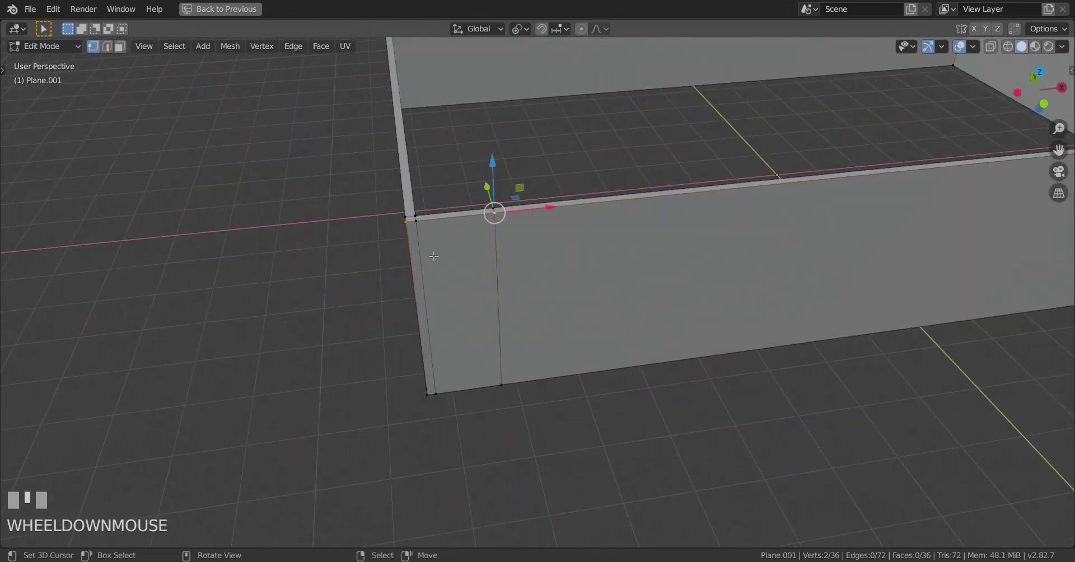
Step: Restore the split layout and add a second vertical loop cut in the front wall, about 1.39 m from the first
key("Tab")
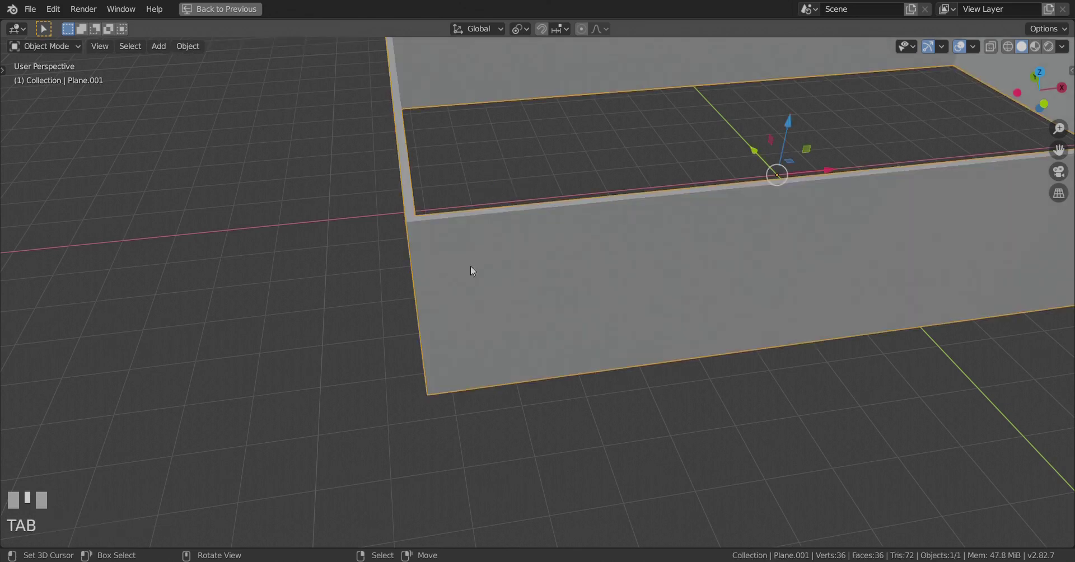
key("ctrl+space")
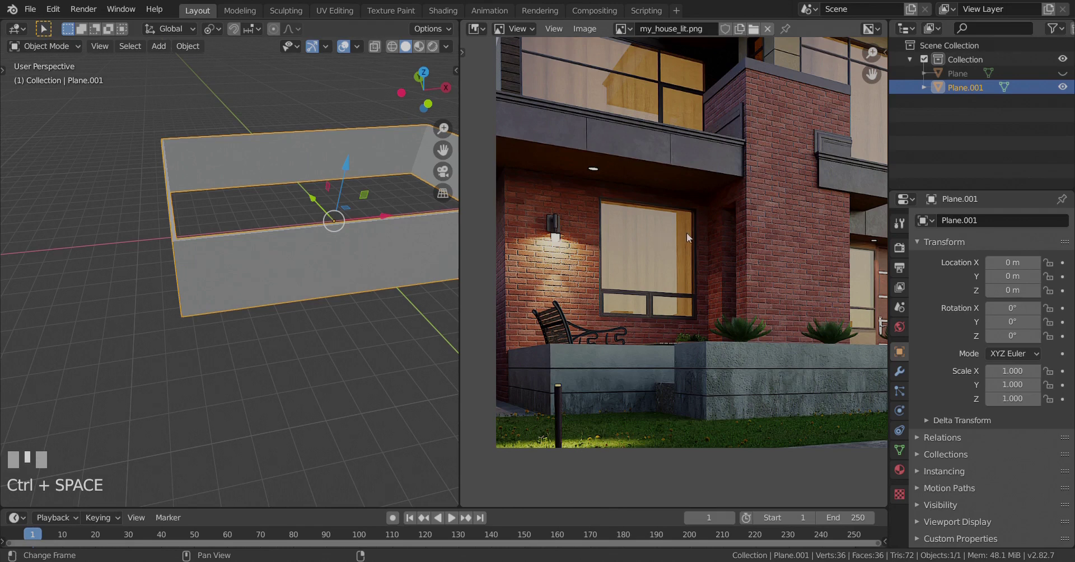
scroll(224, 281, "up", 1)
key("Tab")
scroll(224, 280, "up", 2)
scroll(224, 280, "down", 1)
middle_click_drag(325, 209, 308, 207)
key("ctrl+r")
left_click(308, 207)
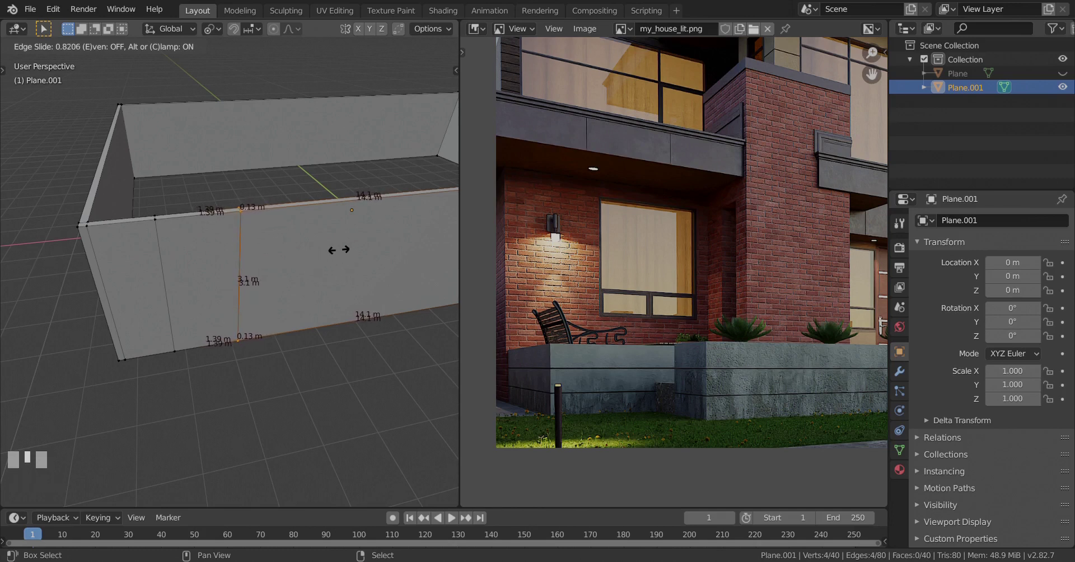
left_click(338, 250)
scroll(132, 188, "up", 3)
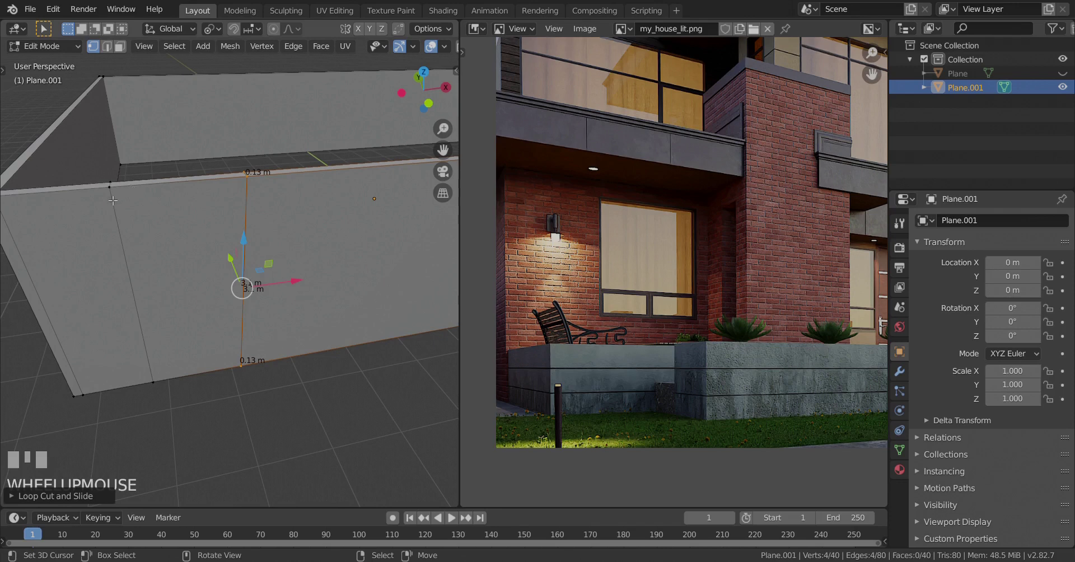
Step: Measure the spacing between the two vertical loops along the front wall's upper edge, and clear the selection
right_click(112, 188)
right_click(228, 189, "shift")
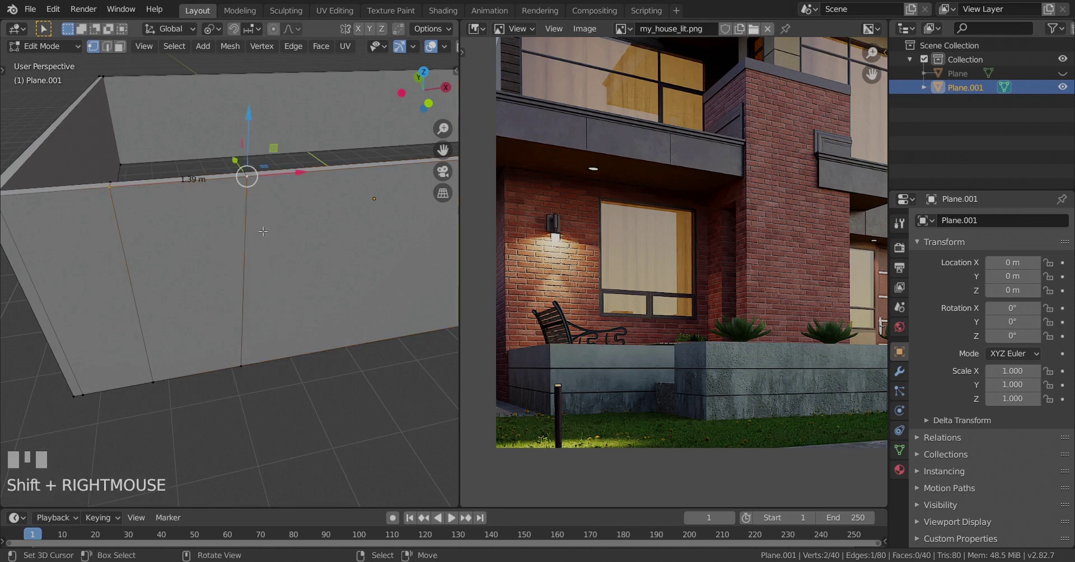
key("alt+a")
scroll(263, 232, "down", 3)
scroll(285, 225, "up", 2)
middle_click_drag(263, 233, 291, 228)
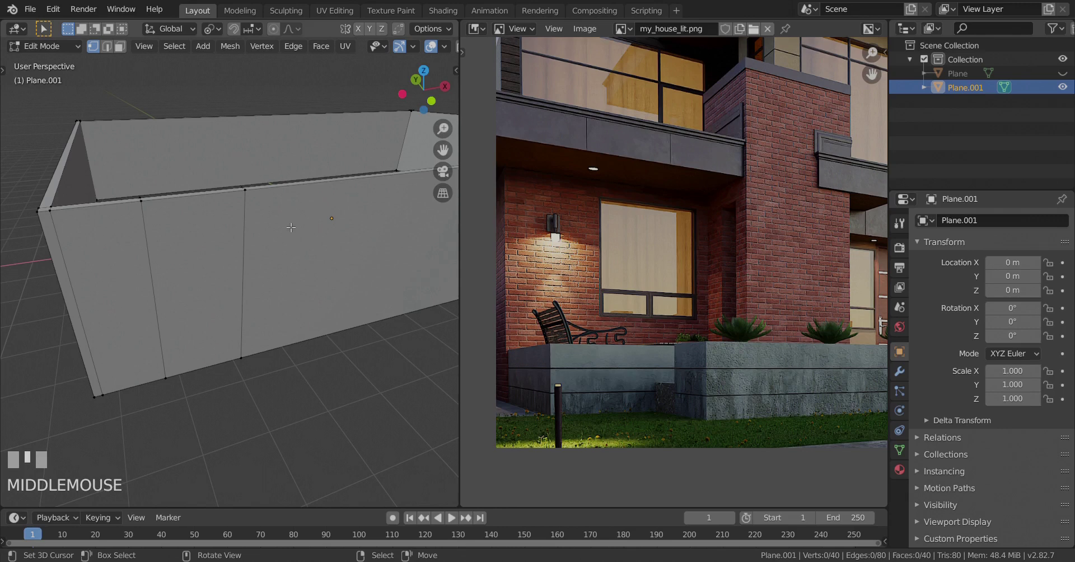
scroll(291, 228, "down", 1)
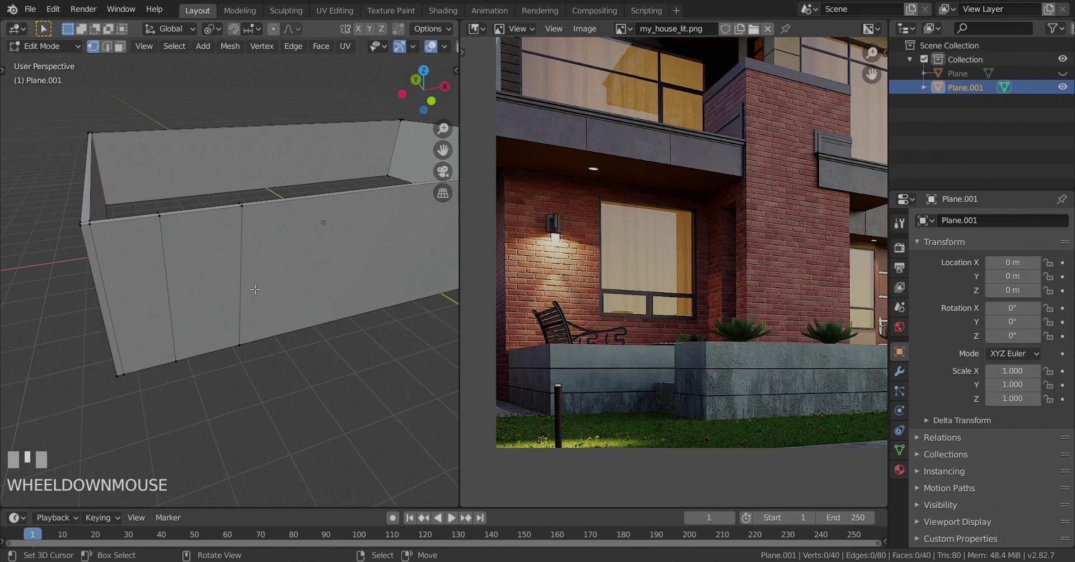
scroll(241, 289, "up", 1)
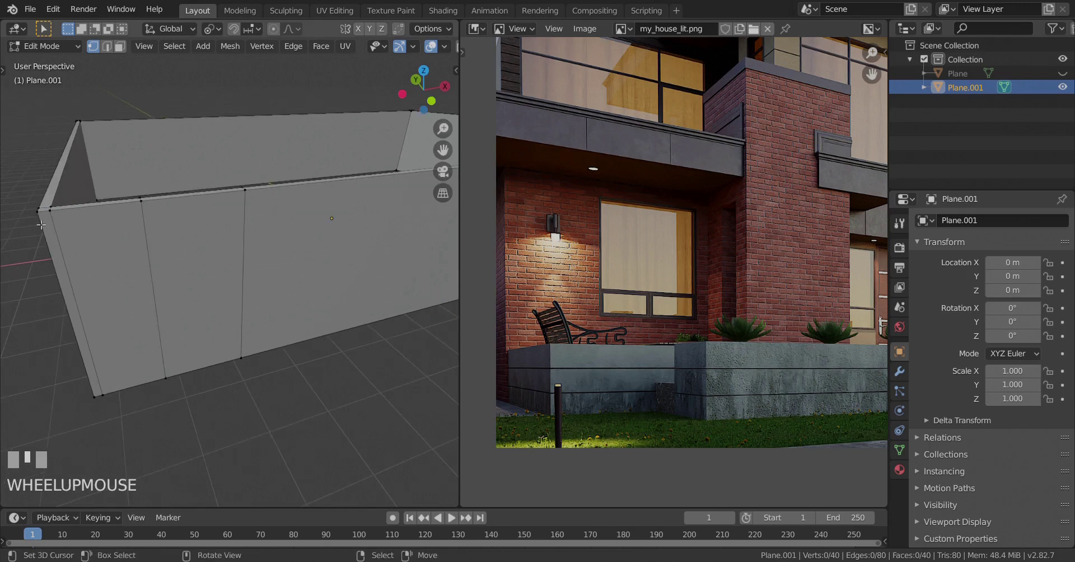
Step: Measure the distance from the outer wall corner to the second vertical loop with a temporary connecting edge, and undo that edge
right_click(38, 211)
right_click(245, 189, "shift")
key("f")
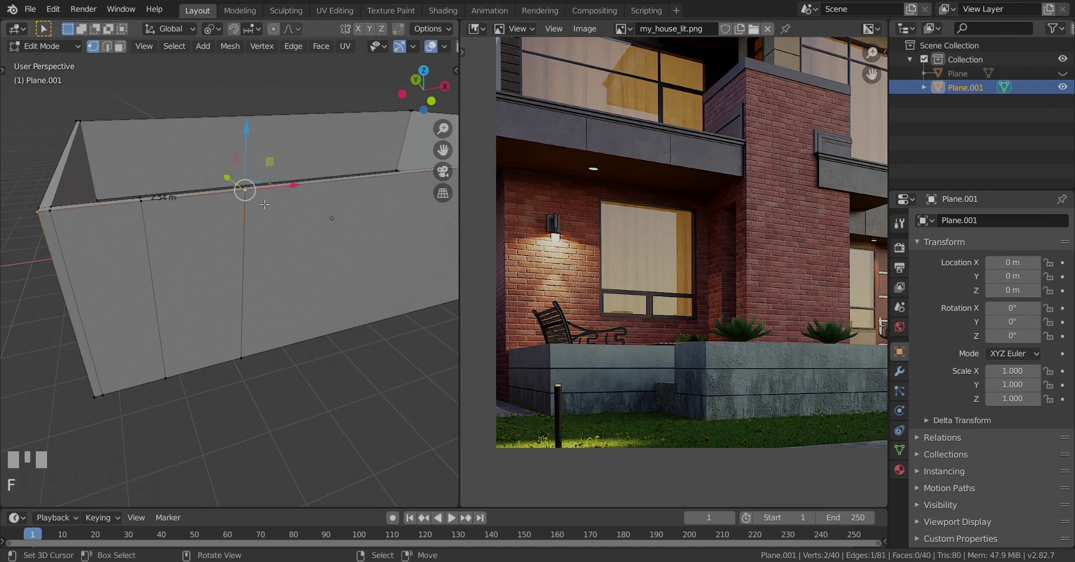
middle_click_drag(222, 230, 239, 245)
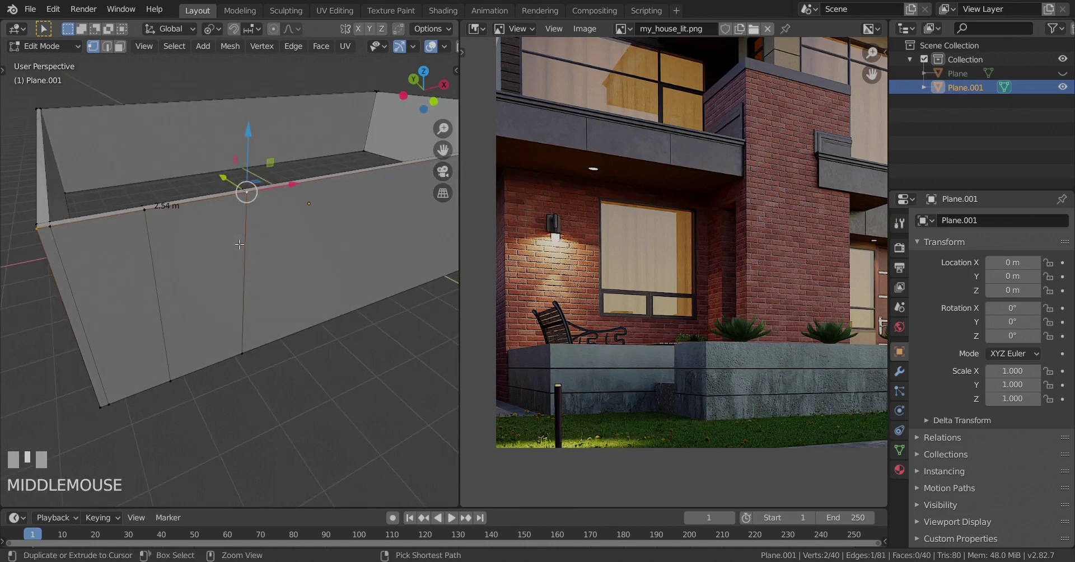
key("ctrl+z")
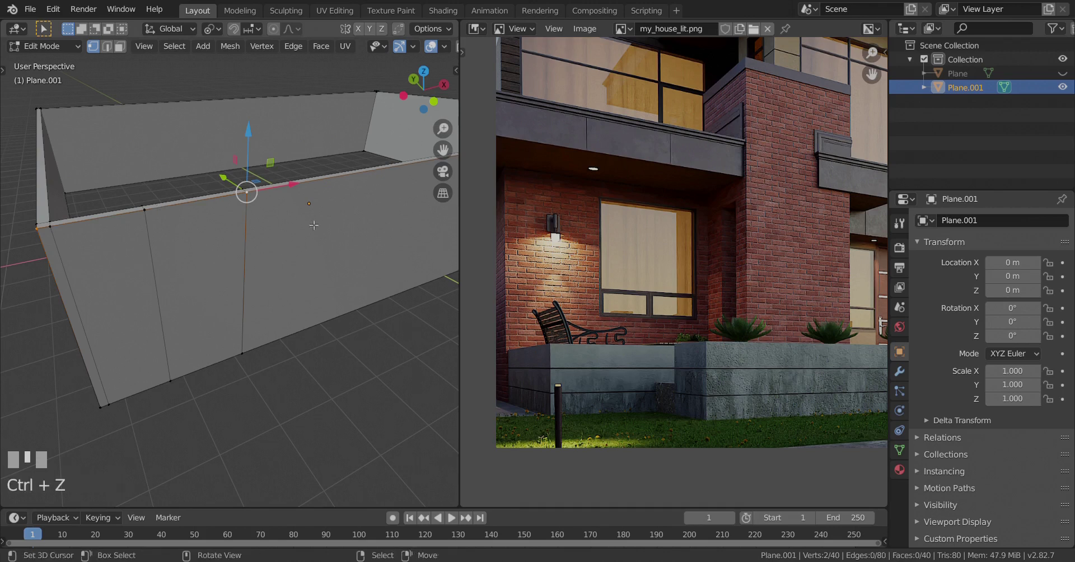
Step: Add a third vertical loop cut in the front wall, just beyond the second, about 2.67 m from the outer corner
key("ctrl+r")
left_click(342, 183)
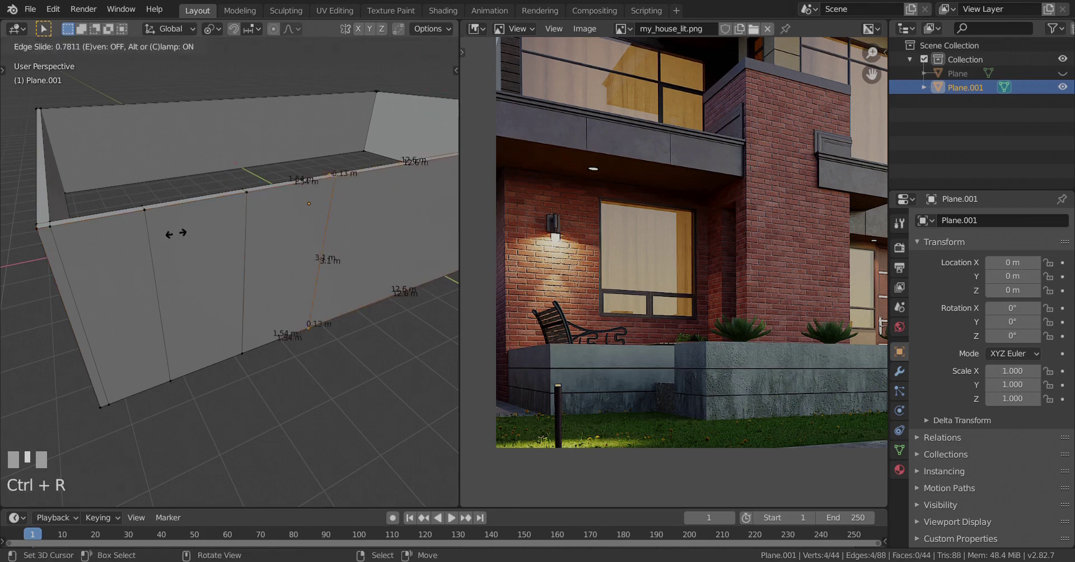
left_click(112, 241, "shift")
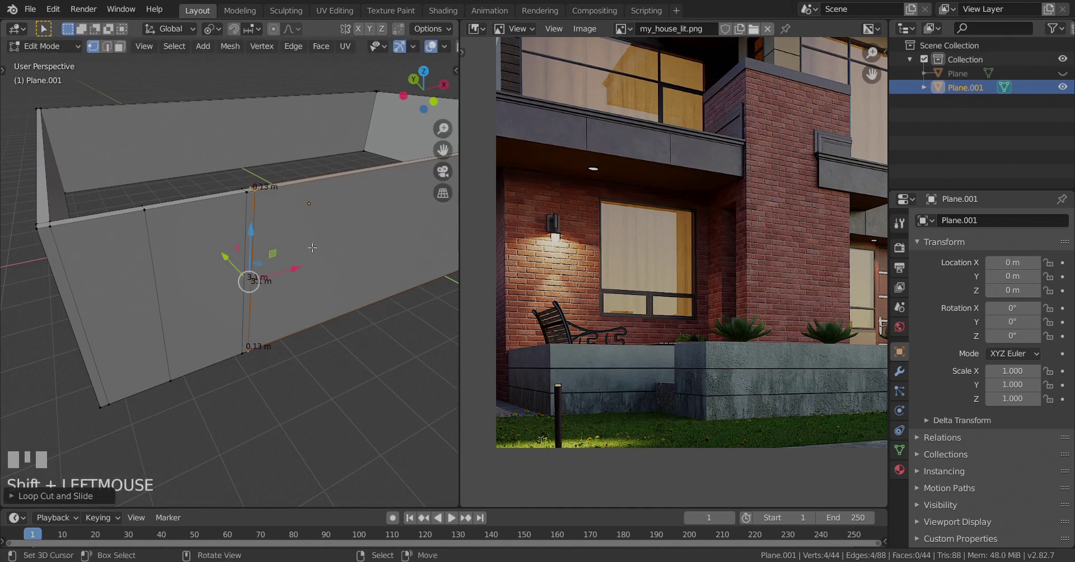
Step: Measure the distance from the outer corner to the third loop with a temporary edge, and remove the edge
scroll(269, 247, "up", 2)
middle_click_drag(228, 257, 289, 252, "shift")
right_click(16, 210)
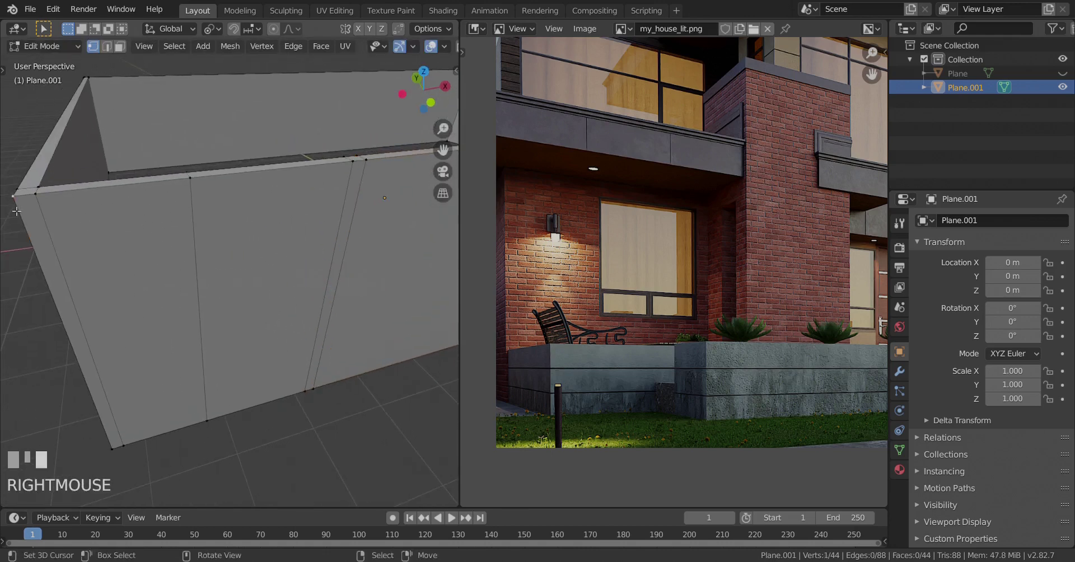
right_click(309, 173, "shift")
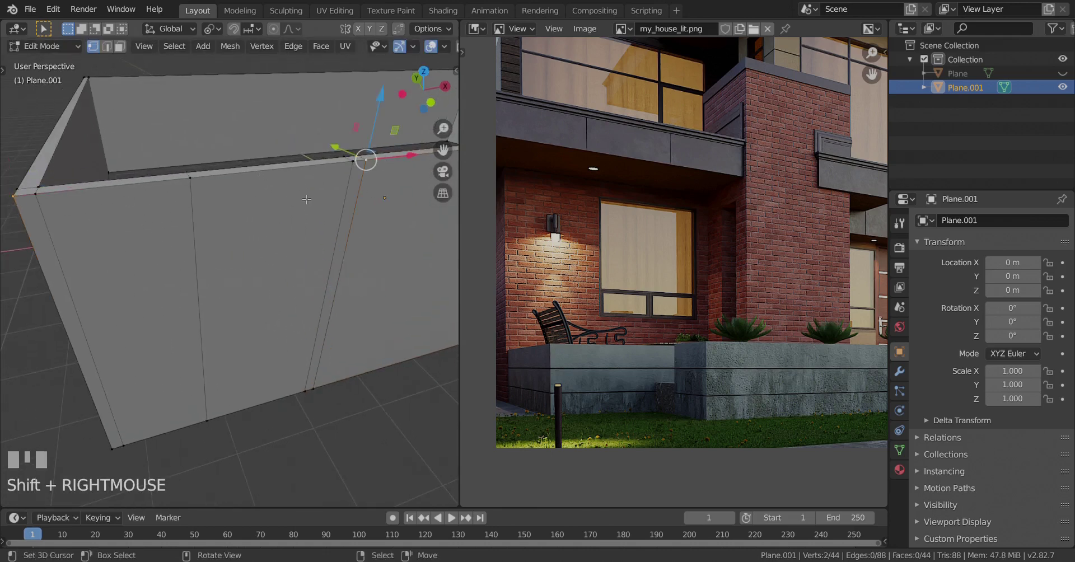
key("f")
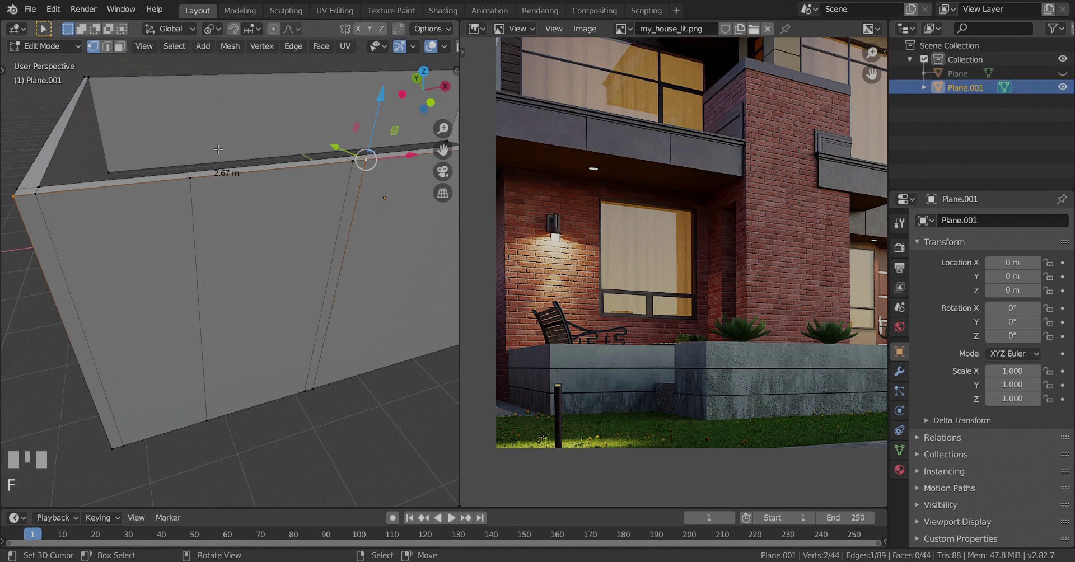
key("ctrl+z")
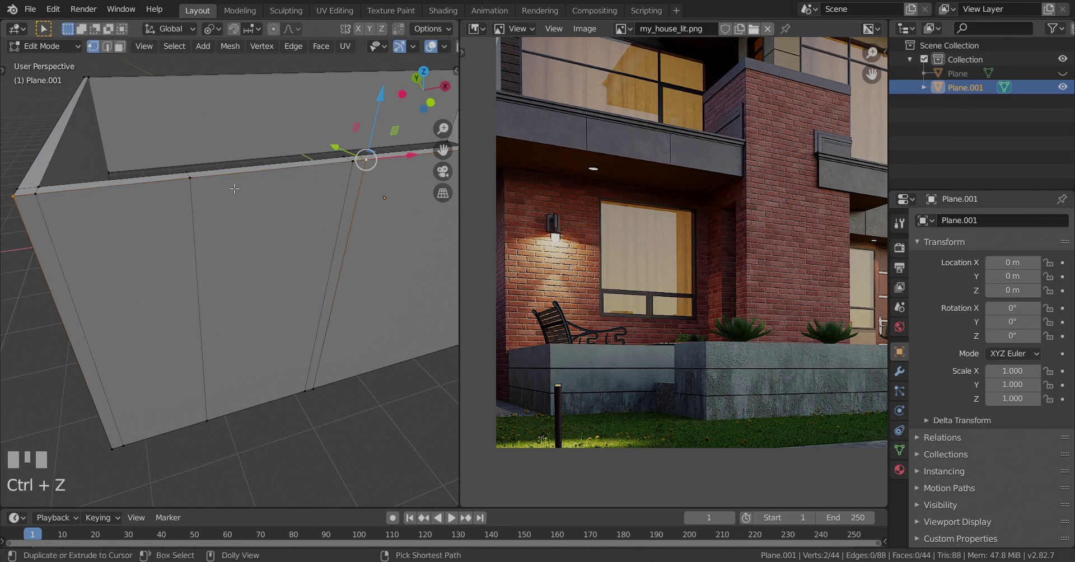
key("ctrl+shift+z")
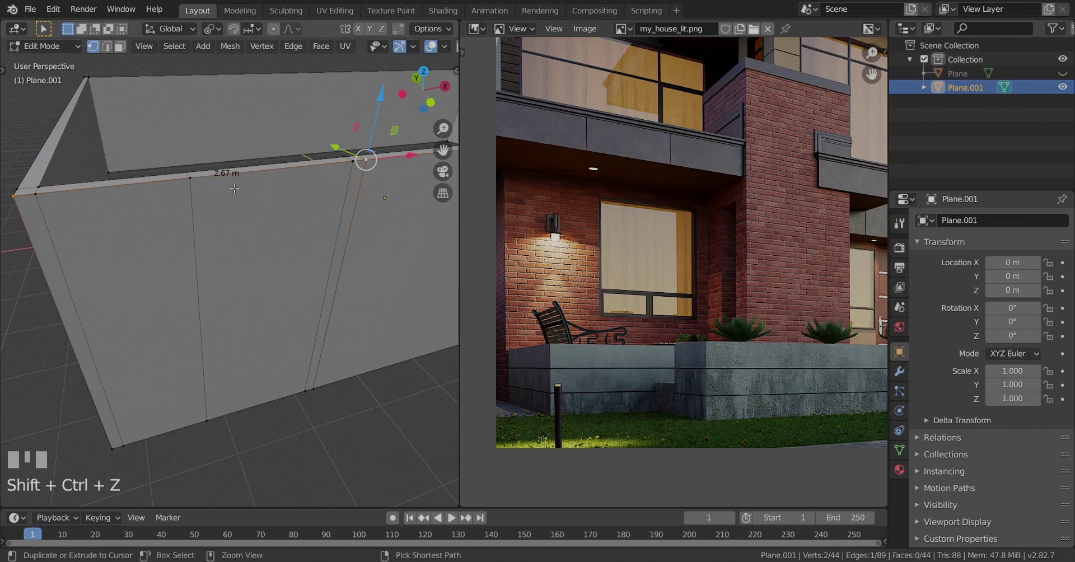
key("ctrl+z")
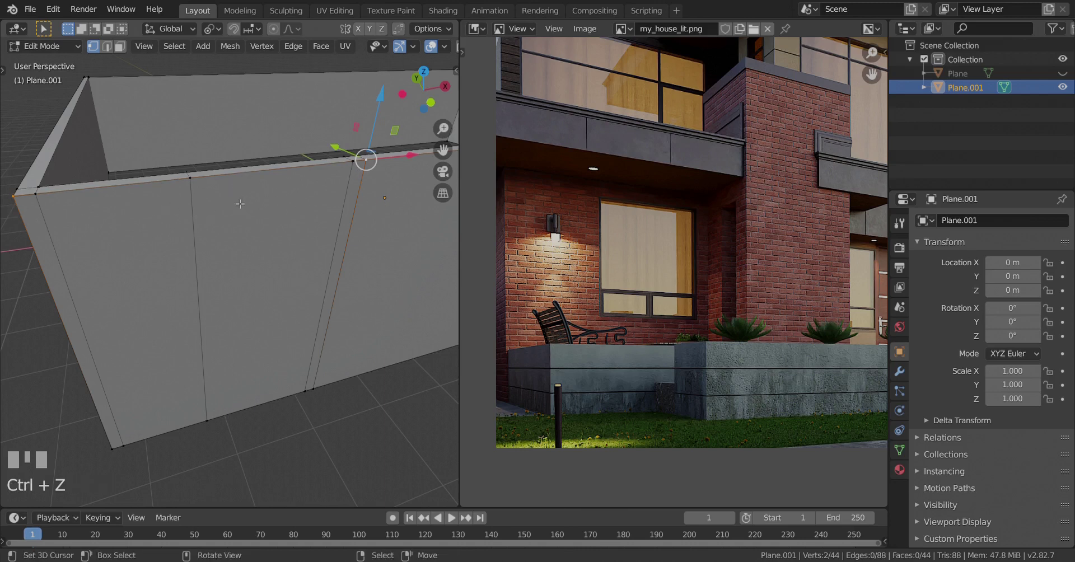
key("f")
key("ctrl+z")
Step: Slide the third vertical loop away from the second one, to a spacing of about 0.21 m
middle_click_drag(221, 190, 187, 196)
right_click(315, 212, "alt")
key("g")
key("g")
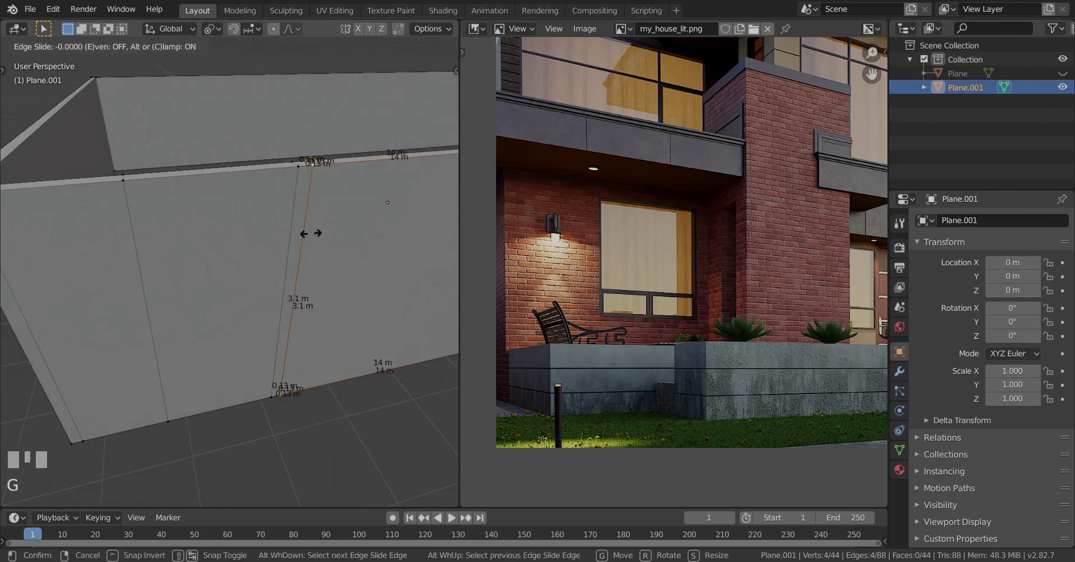
left_click(337, 224)
Step: Measure the shifted third loop's distance from the outer corner using a temporary edge, and undo the edge
right_click(324, 168)
mouse_move(193, 220)
middle_mouse_down("shift")
mouse_move(254, 222)
mouse_move(185, 229)
middle_mouse_up("shift")
right_click(92, 224, "shift")
key("f")
key("ctrl+z")
Step: Slide the third loop slightly back toward the second, leaving about 0.209 m between them
right_click(275, 266, "alt")
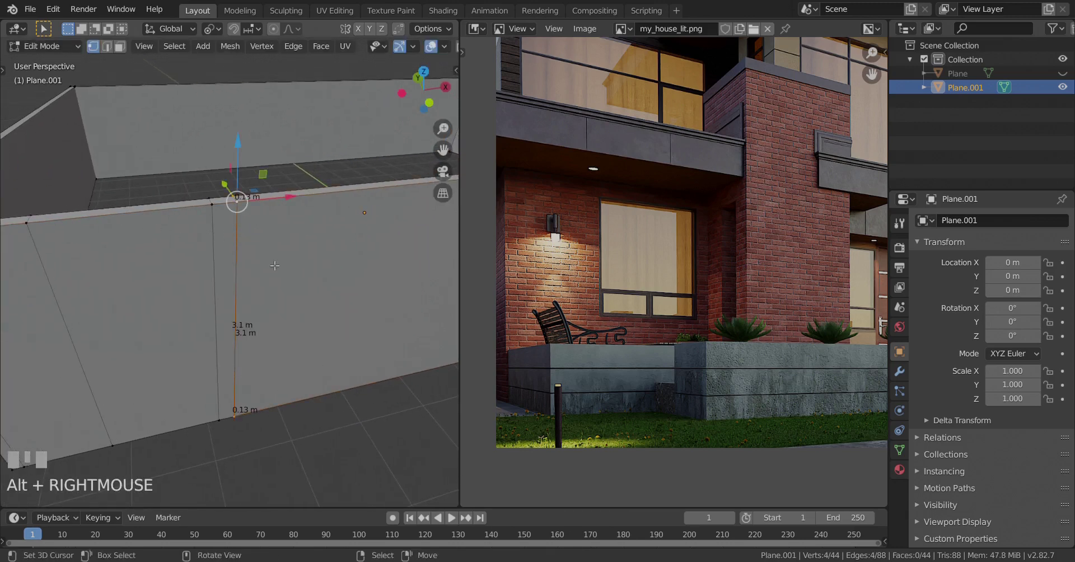
scroll(275, 266, "up", 2)
key("g")
key("g")
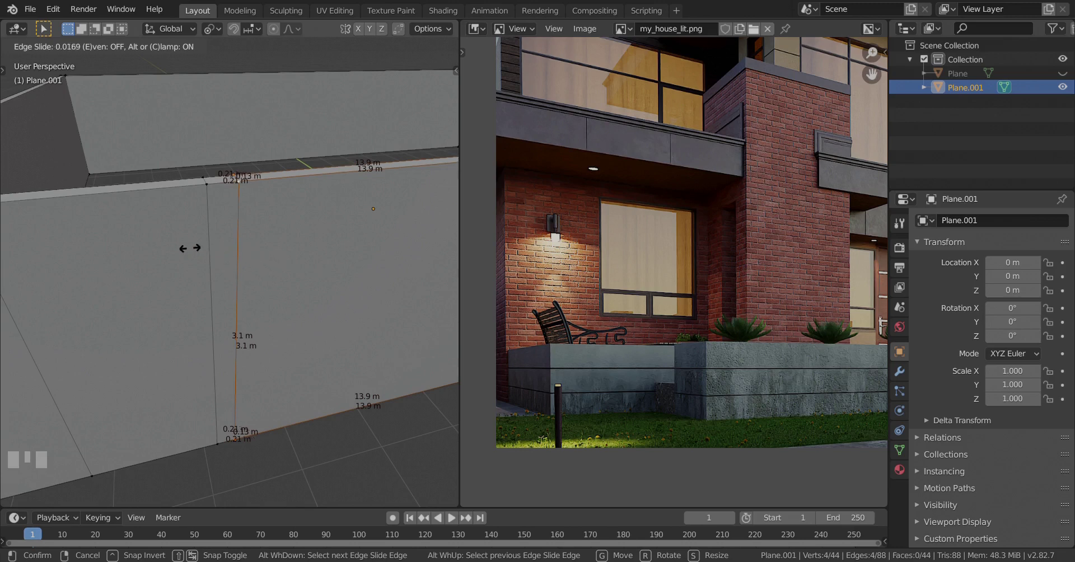
left_click(173, 244)
Step: Recheck the third loop's distance from the outer wall corner with a temporary edge, and undo the edge
middle_click_drag(243, 185, 300, 202, "shift")
scroll(258, 207, "up", 2)
right_click(258, 203)
right_click(80, 238, "shift")
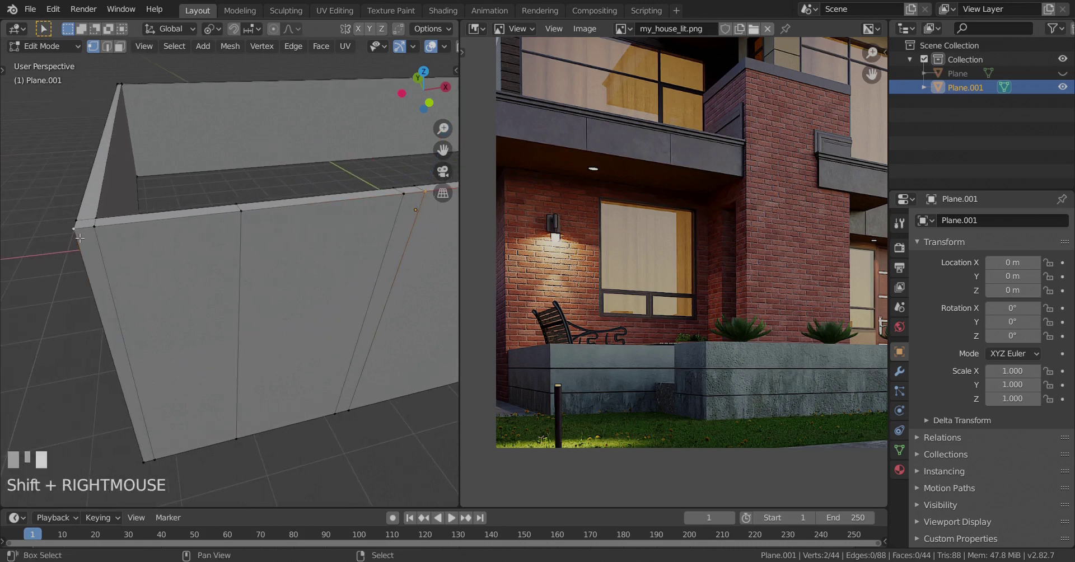
key("f")
key("ctrl+z")
Step: Slide the third loop slightly closer to the second one, to about 2.75 m from the outer corner
middle_click_drag(406, 233, 199, 269, "shift")
scroll(198, 270, "up", 2)
right_click(213, 258, "alt")
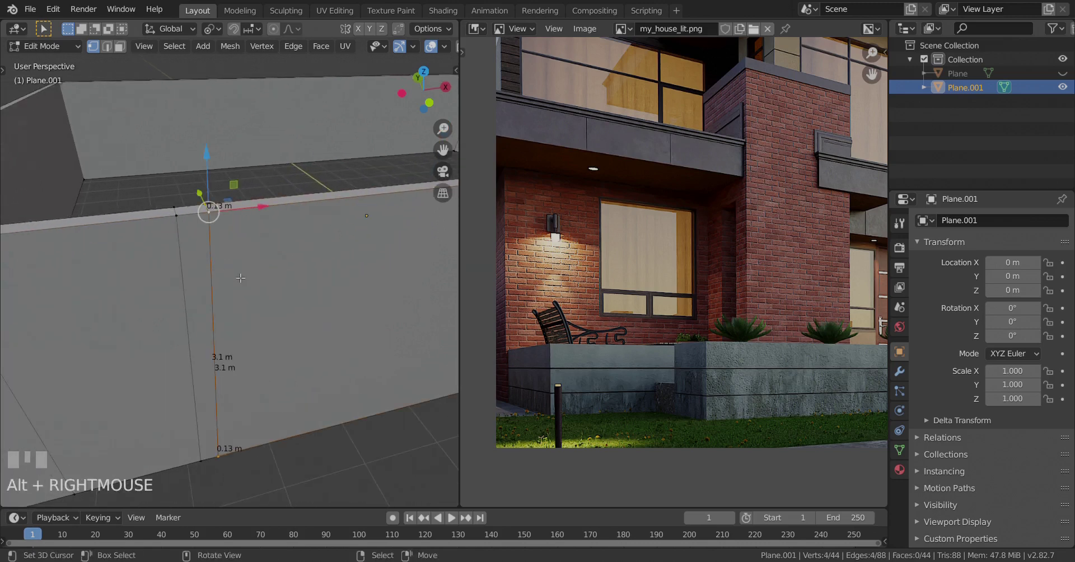
key("g")
key("g")
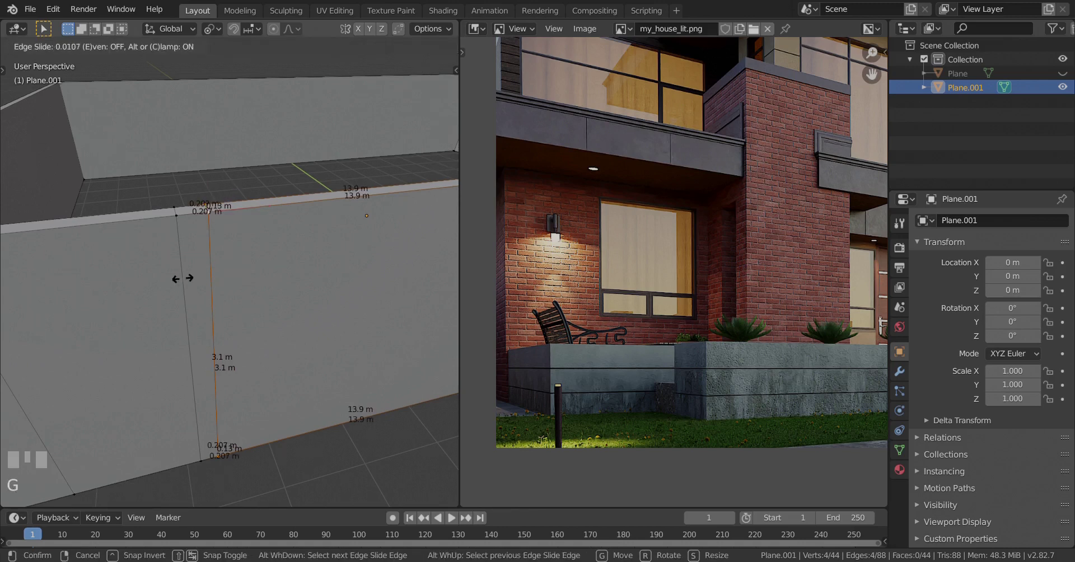
left_click(54, 278)
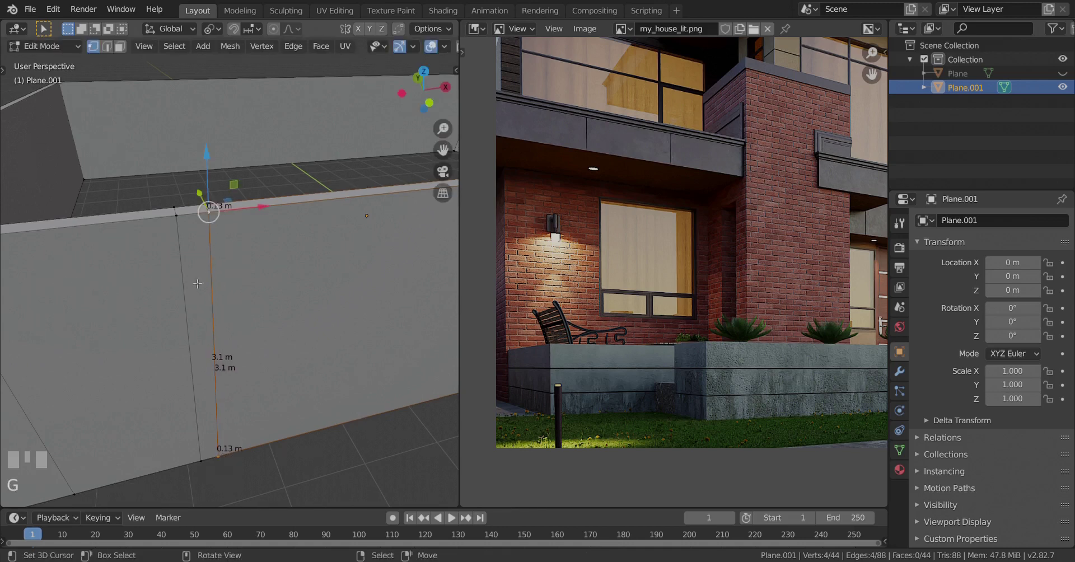
key("g")
key("g")
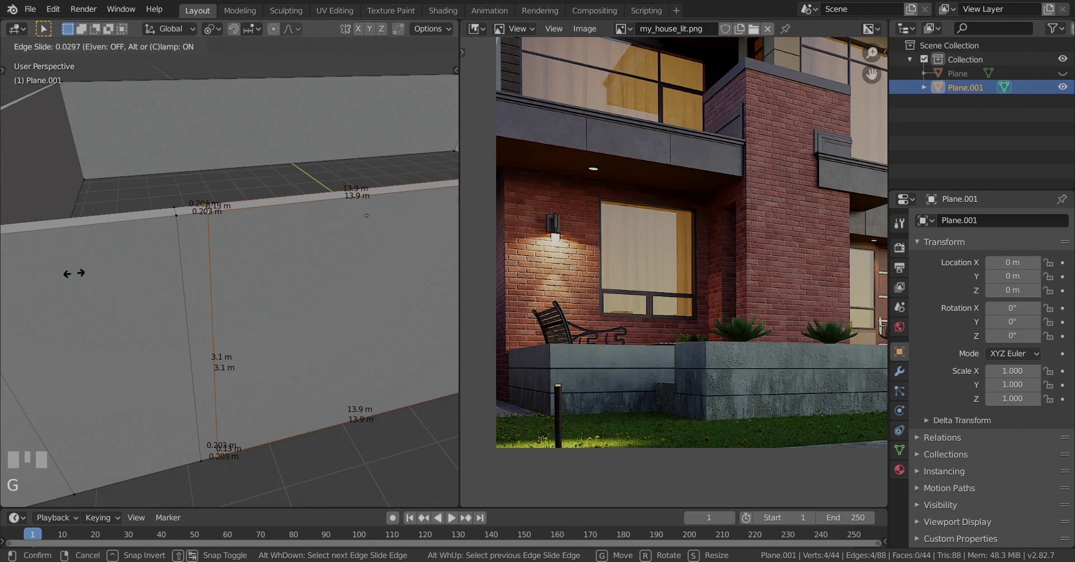
left_click(92, 275)
Step: Measure from the third loop's upper vertex to the outer wall corner with a temporary edge, and undo it
scroll(101, 274, "down", 3)
middle_click_drag(112, 272, 182, 254, "shift")
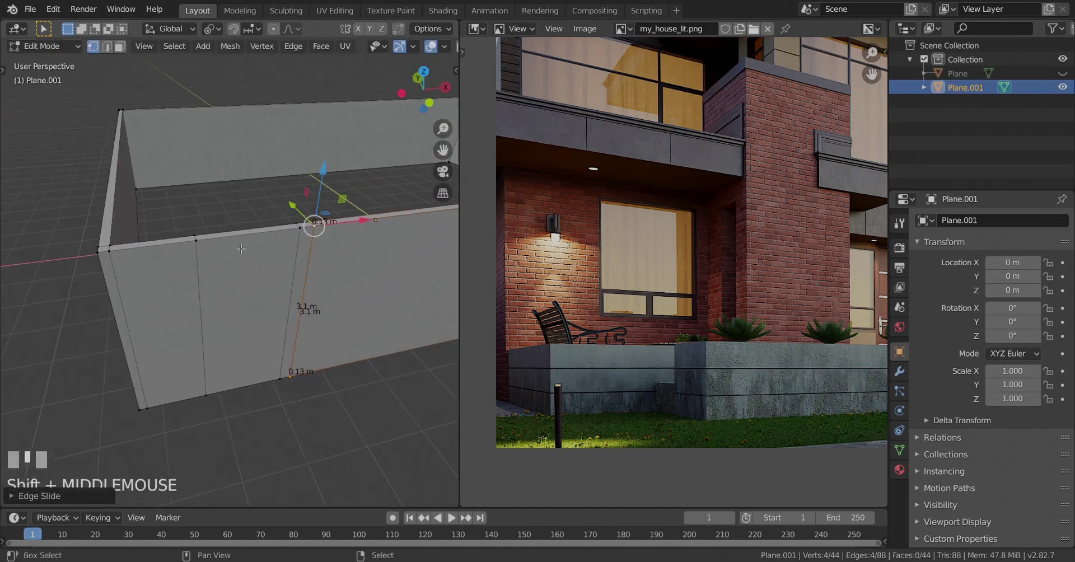
right_click(329, 237)
right_click(100, 264, "shift")
key("f")
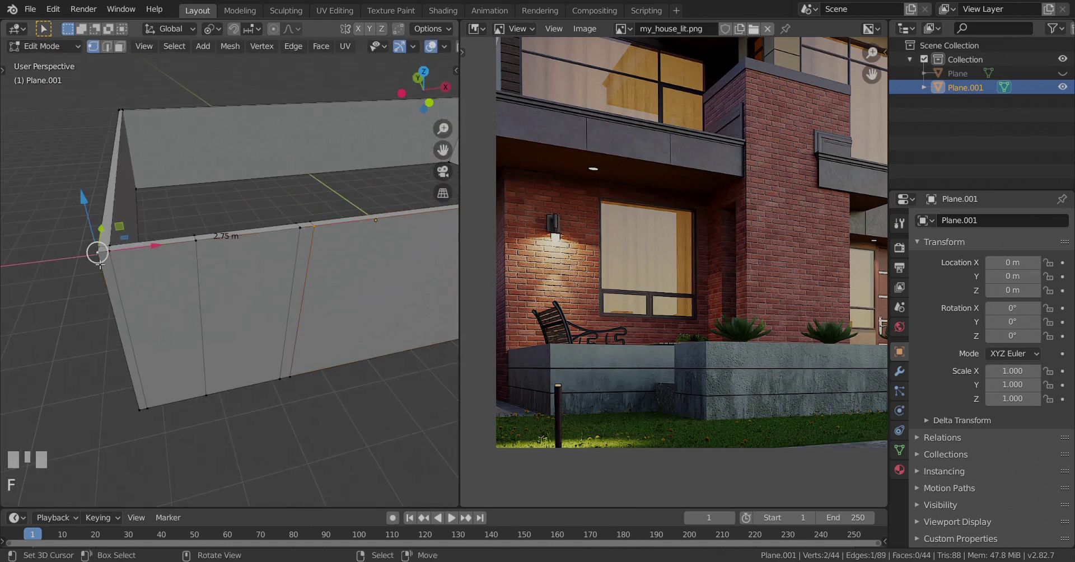
key("ctrl+z")
Step: Fine-tune the third loop by sliding it to about 0.2 m from the second loop
scroll(99, 265, "up", 2)
middle_click_drag(100, 263, 241, 253, "shift")
right_click(263, 263, "alt")
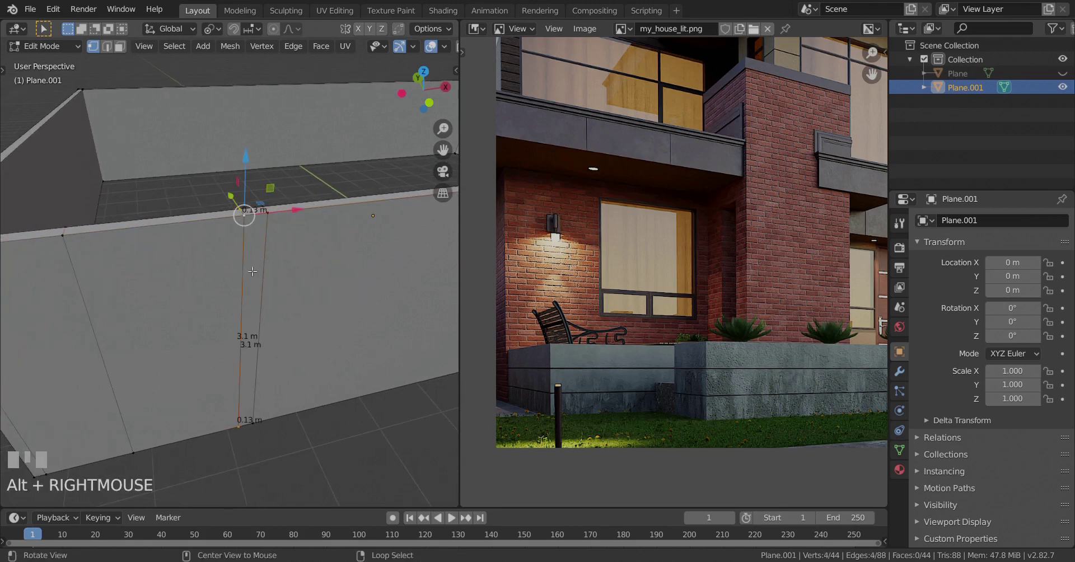
key("g")
key("g")
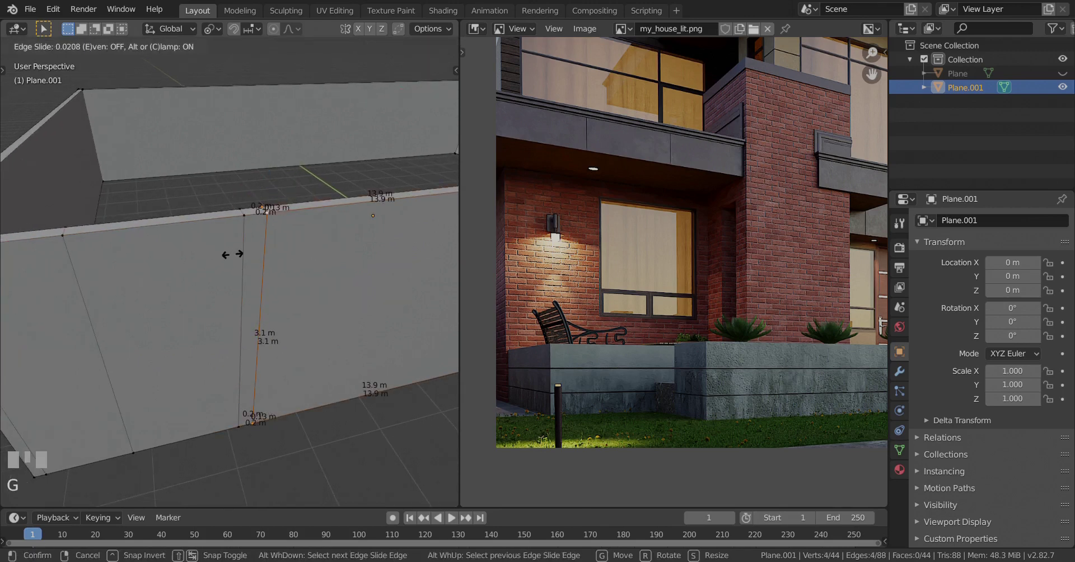
left_click(288, 216, "shift")
Step: Measure the distance between the fine-tuned third loop and the outer corner with a temporary edge, and undo it
right_click(267, 213)
middle_click_drag(268, 212, 392, 185, "shift")
right_click(75, 215, "shift")
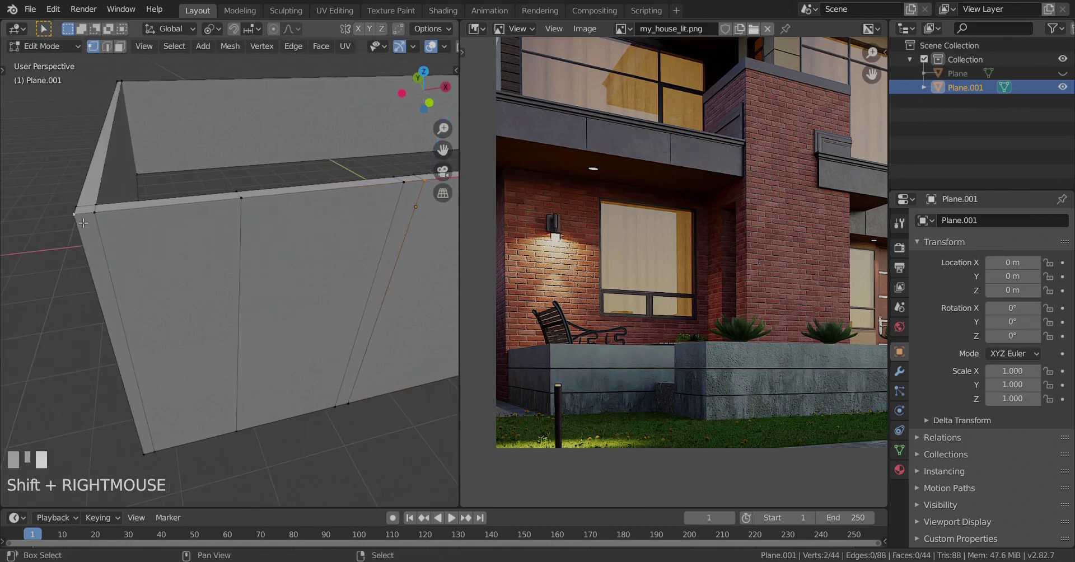
key("f")
middle_click_drag(252, 242, 140, 257, "shift")
key("ctrl+z")
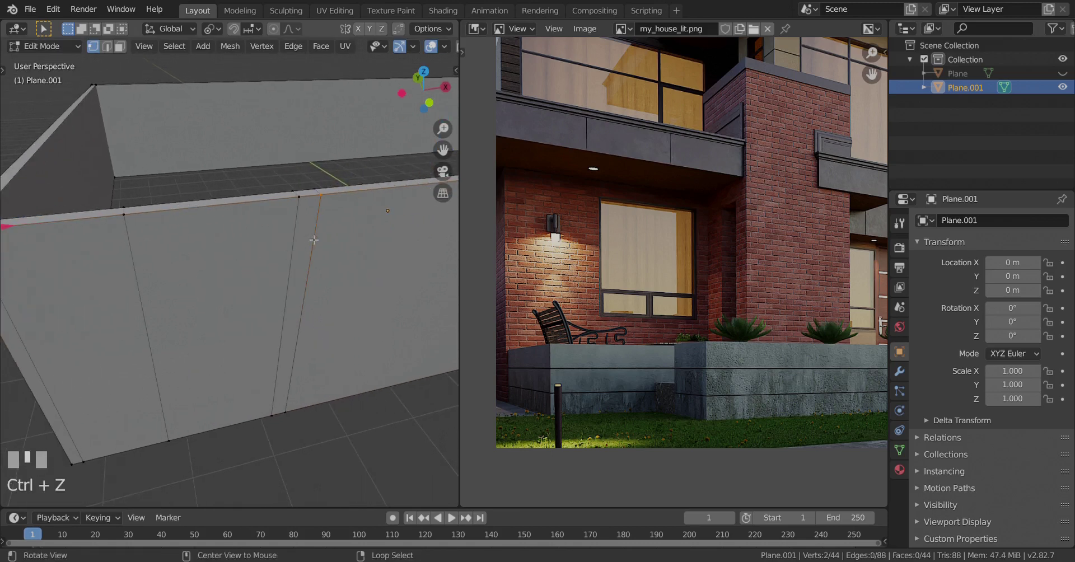
Step: Slide the third loop closer to the second one, to about 2.7 m from the outer corner
right_click(341, 255, "alt")
key("g")
key("g")
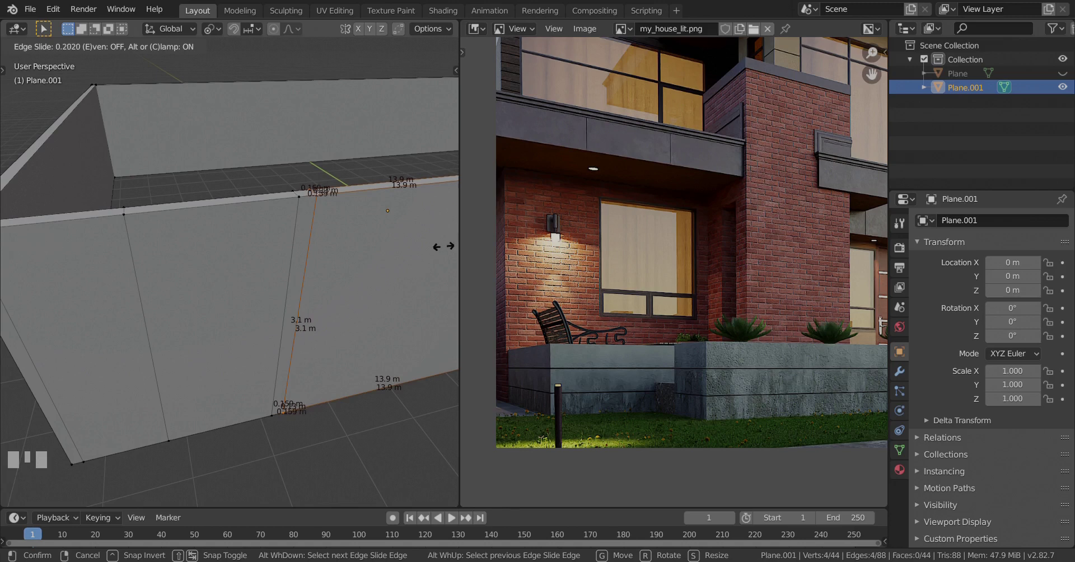
left_click(411, 241)
Step: Check the third loop's new distance from the outer corner with a temporary connecting edge, and undo the edge
right_click(310, 208)
middle_click_drag(133, 212, 236, 216, "shift")
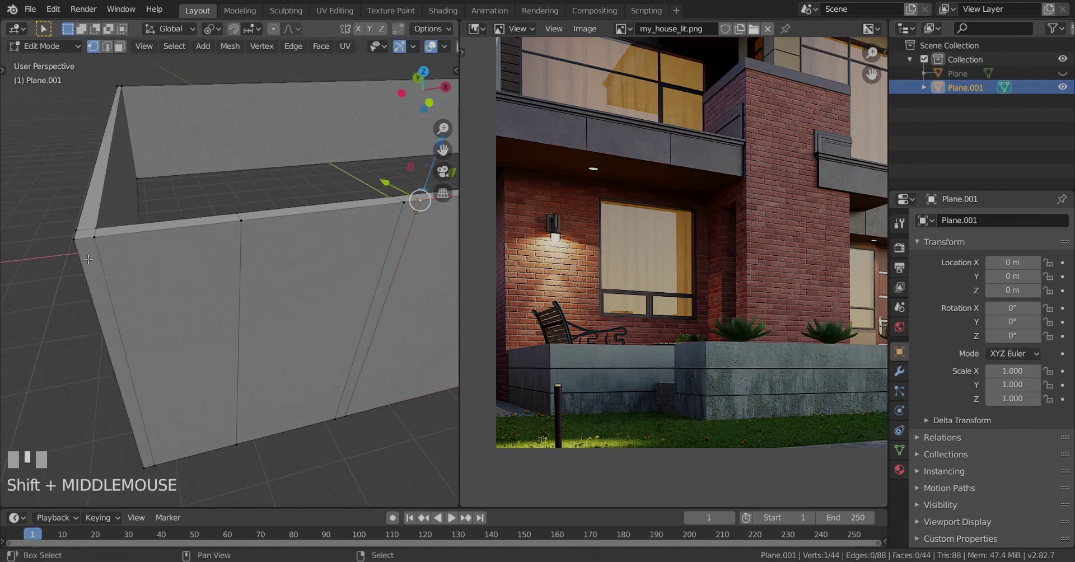
right_click(75, 239, "shift")
key("f")
middle_click_drag(196, 258, 135, 255, "shift")
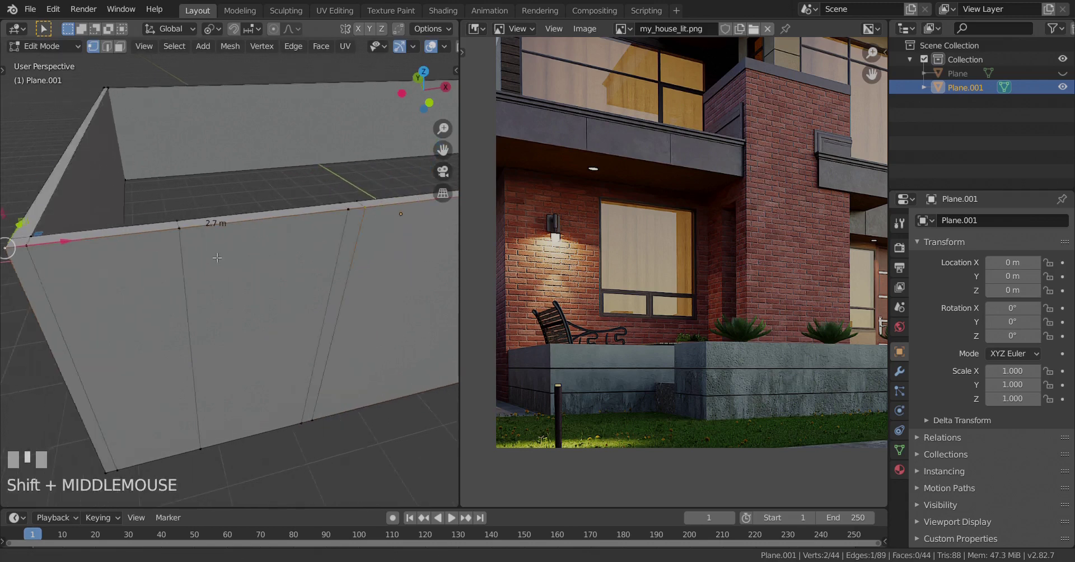
scroll(134, 255, "up", 2)
key("ctrl+z")
right_click(216, 300, "alt")
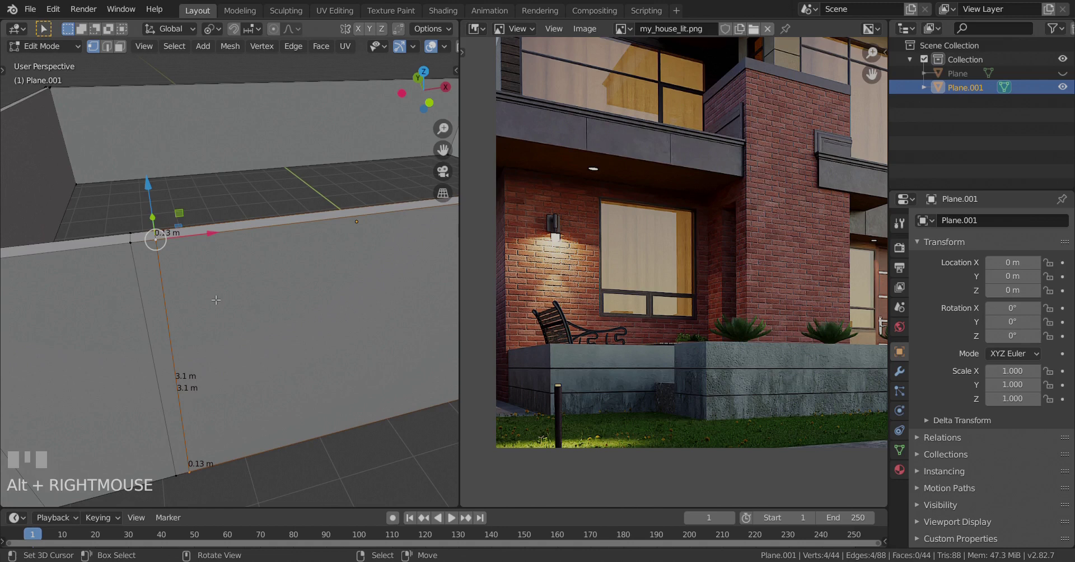
key("g")
key("g")
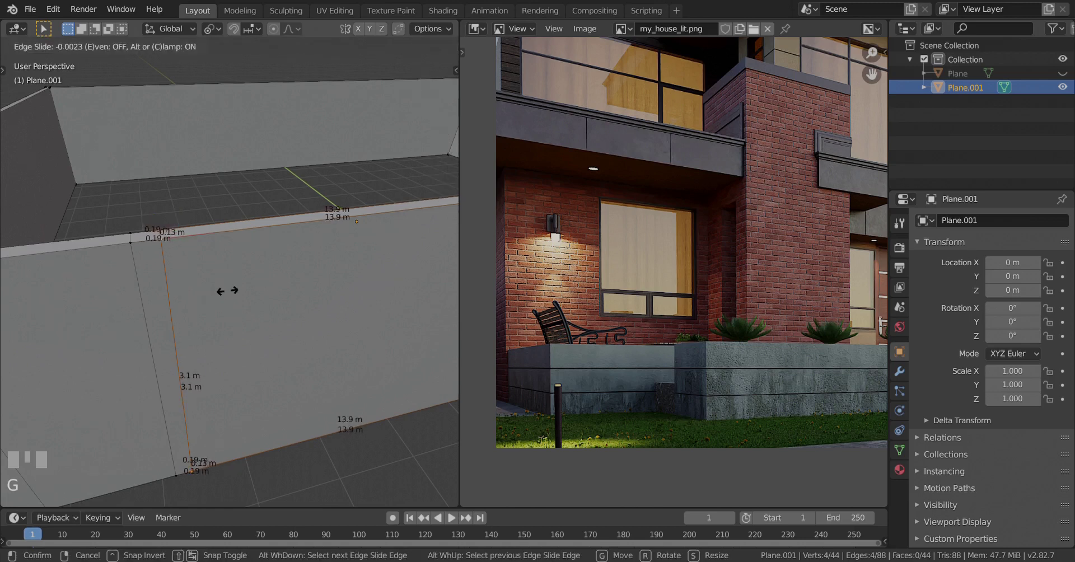
right_click(232, 295)
key("g")
key("g")
right_click(239, 289)
middle_click_drag(173, 289, 205, 303, "shift")
scroll(194, 295, "up", 2)
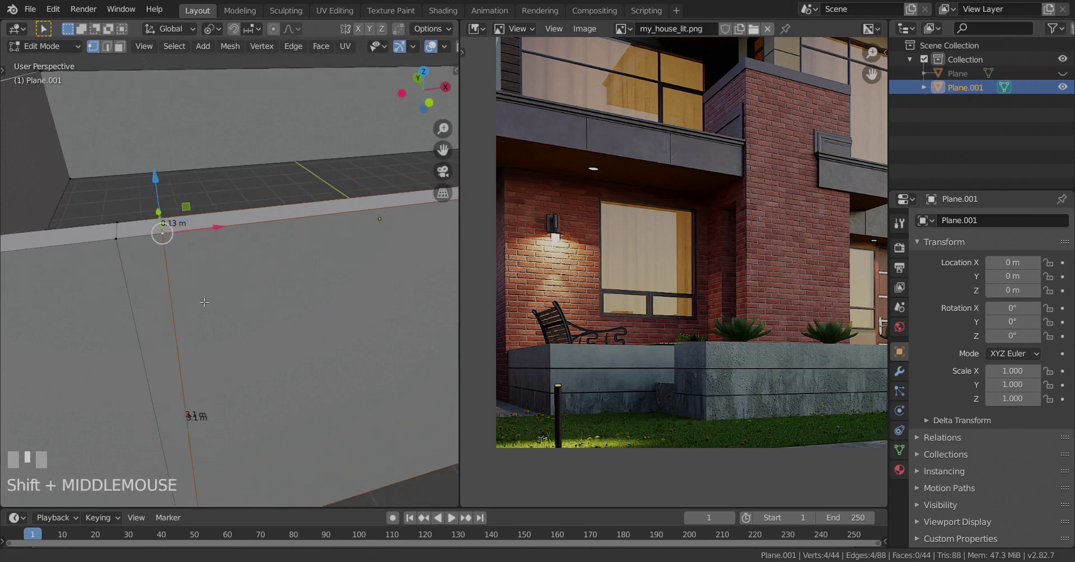
key("g")
key("g")
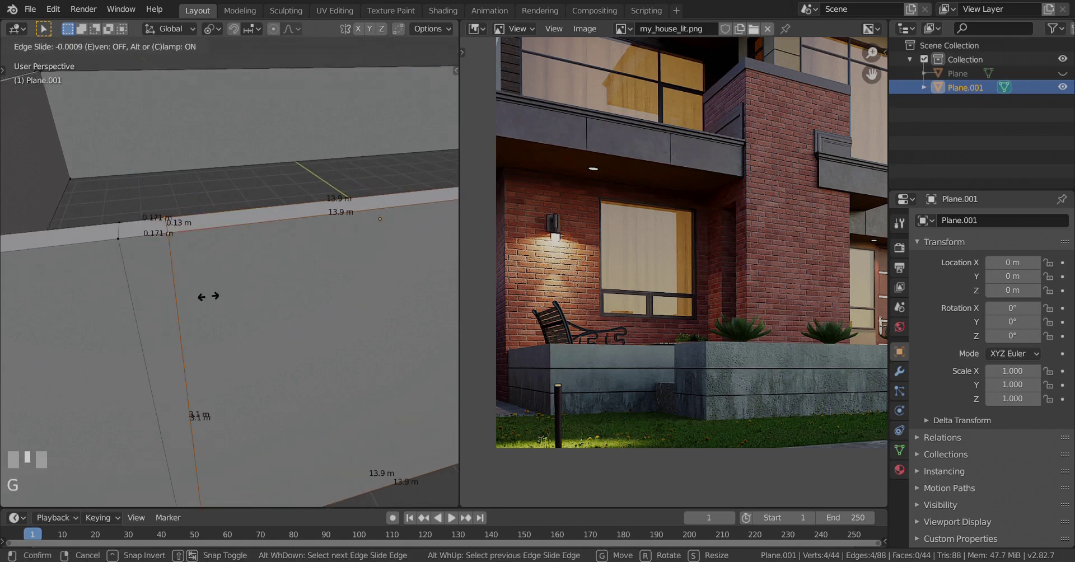
right_click(208, 297)
Step: Slide the third loop slightly away from the second one, to a spacing of about 0.17 m
key("g")
key("g")
left_click(187, 295)
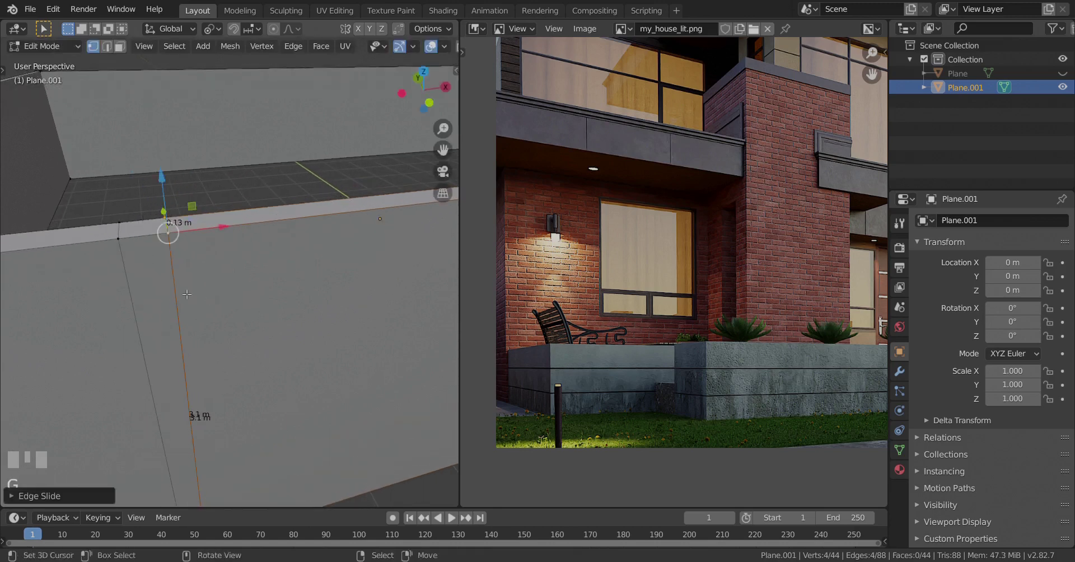
Step: Measure the distance from the outer corner to the repositioned third loop with a temporary edge, and undo it
scroll(186, 294, "down", 4)
middle_click_drag(186, 295, 197, 301, "shift")
right_click(115, 273)
right_click(283, 251, "shift")
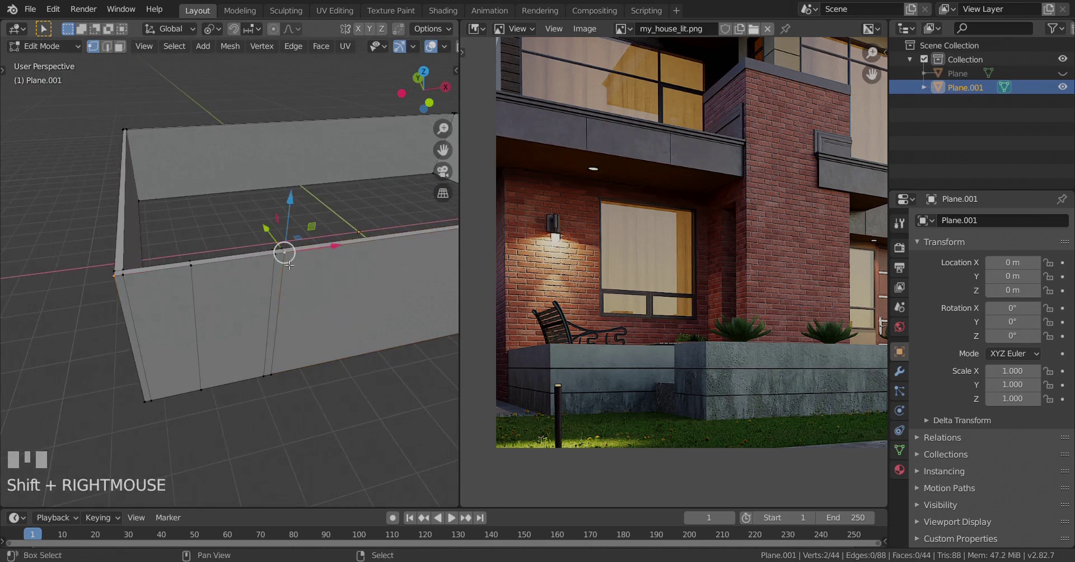
key("f")
scroll(301, 275, "up", 1)
key("ctrl+z")
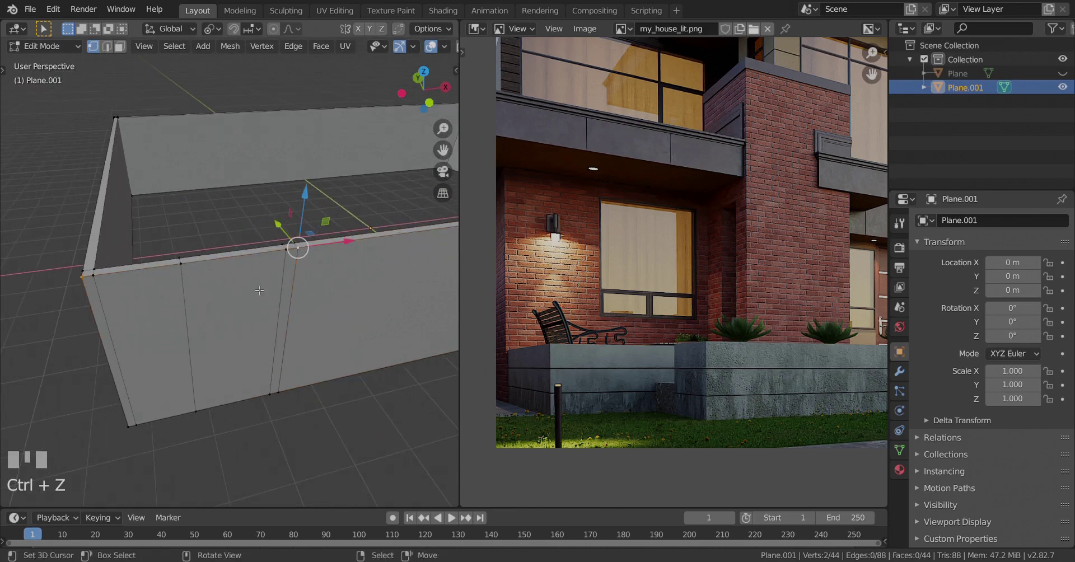
Step: Add a fourth vertical loop in the front wall, about 1.6 m beyond the third loop, to mark the ground-floor window's width
key("Tab")
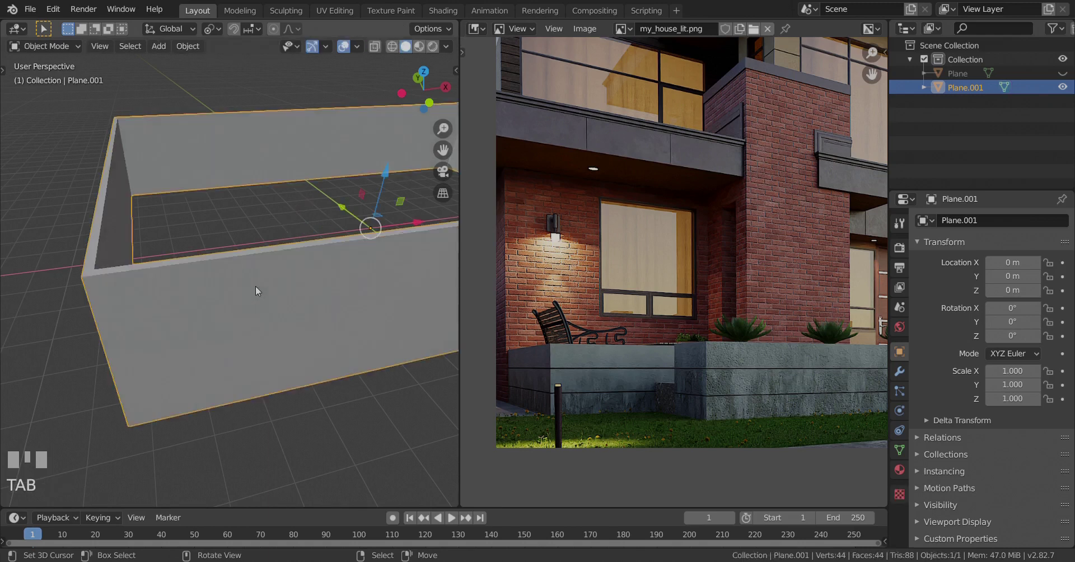
key("Tab")
middle_click_drag(255, 292, 321, 297)
scroll(296, 291, "down", 1)
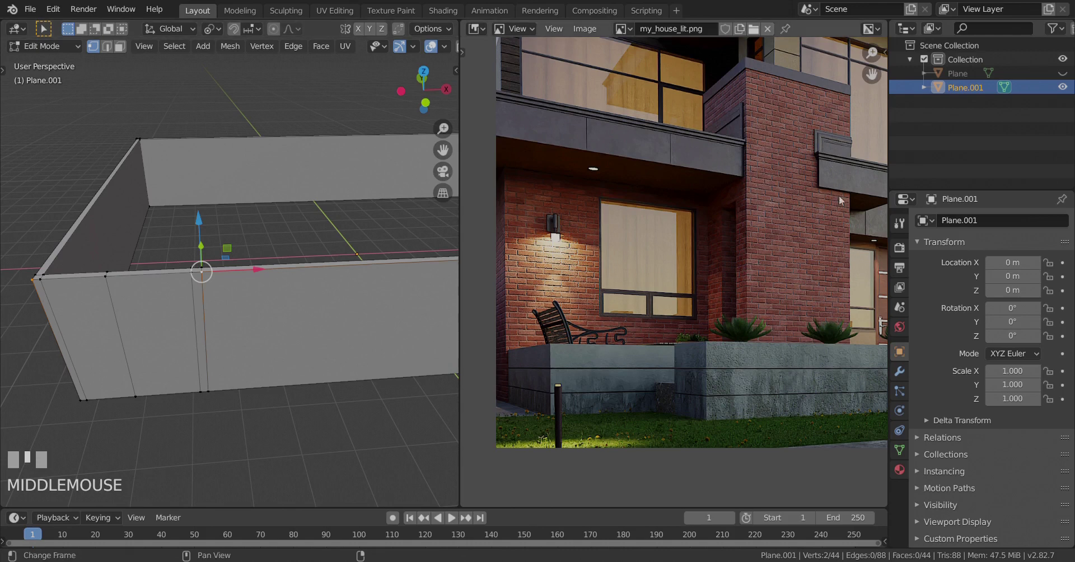
scroll(822, 206, "down", 2)
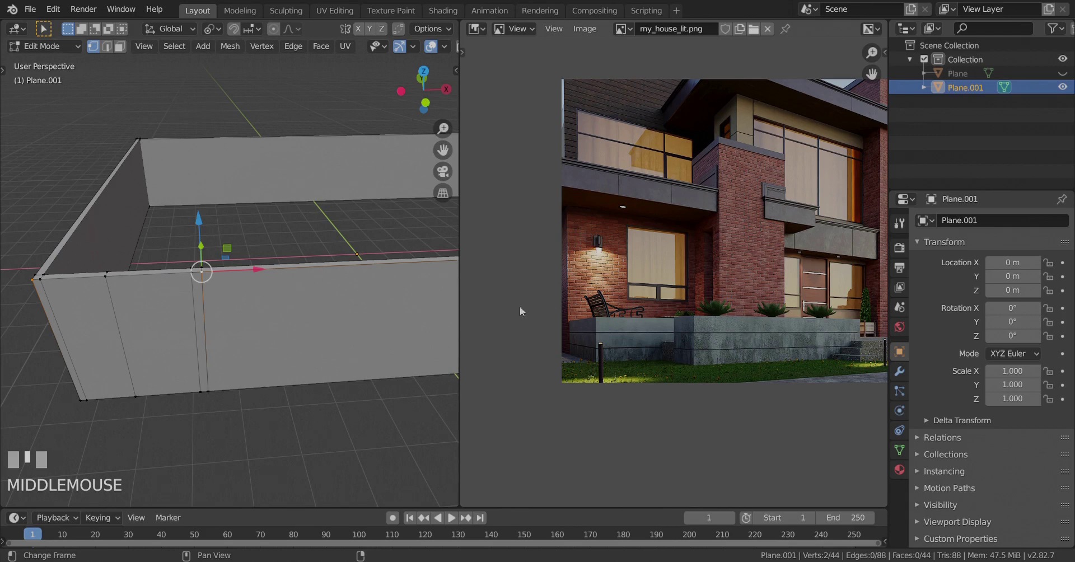
scroll(359, 269, "up", 2)
middle_click_drag(358, 269, 376, 240, "shift")
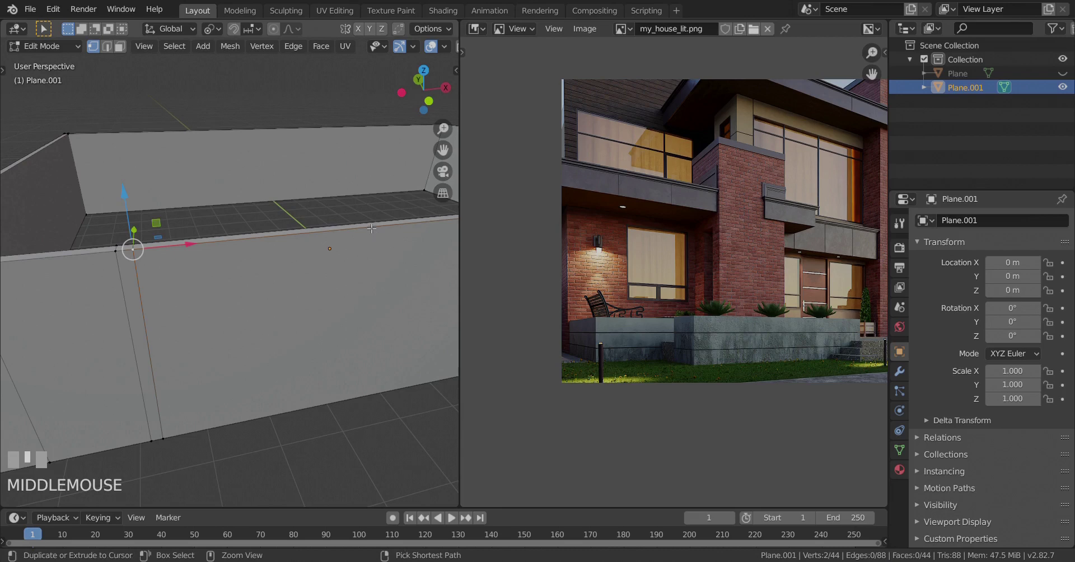
key("ctrl+r")
left_click(224, 274)
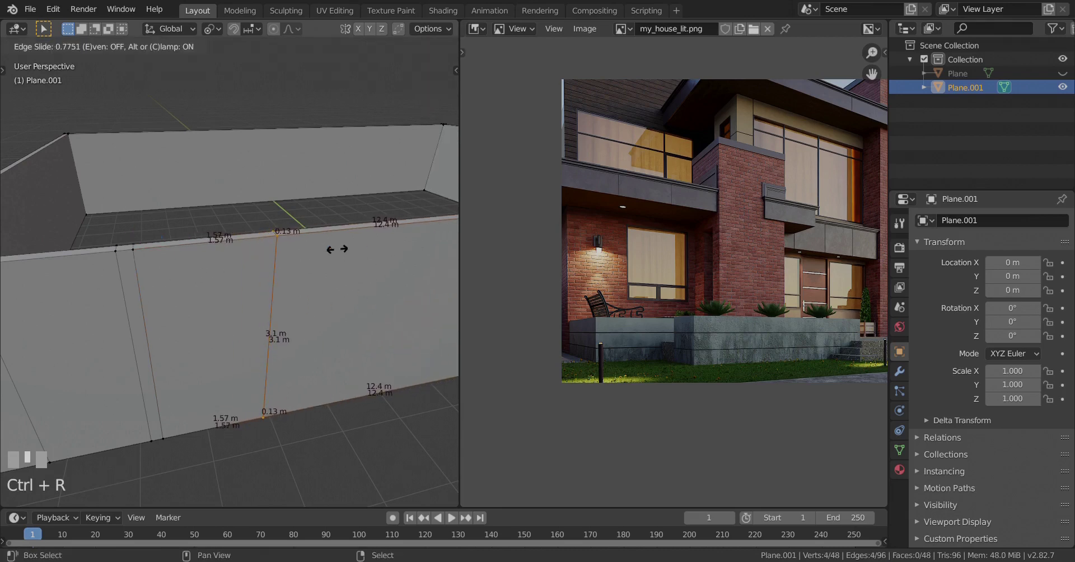
left_click(369, 227)
Step: Add a centred loop between the third and fourth loops and delete its vertices to open a full-height gap in the wall
scroll(246, 253, "down", 2)
middle_click_drag(245, 253, 231, 248, "shift")
key("ctrl+r")
left_click(231, 249)
right_click(232, 248)
key("x")
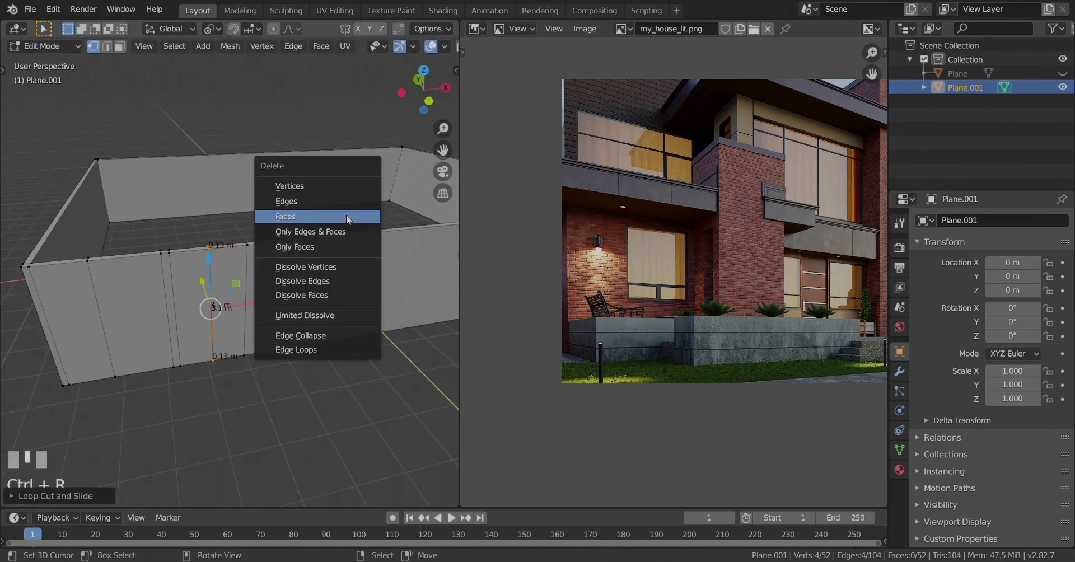
left_click(330, 193)
Step: Fill the open wall ends on both sides of the new gap with faces
scroll(235, 292, "up", 2)
middle_click_drag(235, 293, 195, 289)
right_click(324, 278, "alt")
key("f")
right_click(154, 266, "alt")
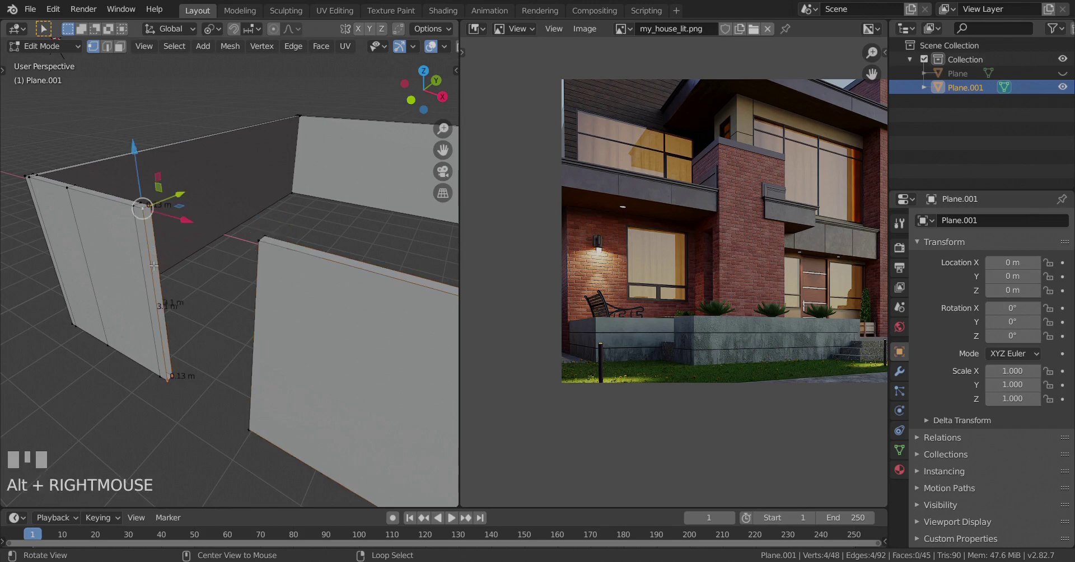
key("Tab")
mouse_move(184, 287)
middle_mouse_down()
mouse_move(230, 288)
mouse_move(183, 289)
mouse_move(203, 286)
middle_mouse_up()
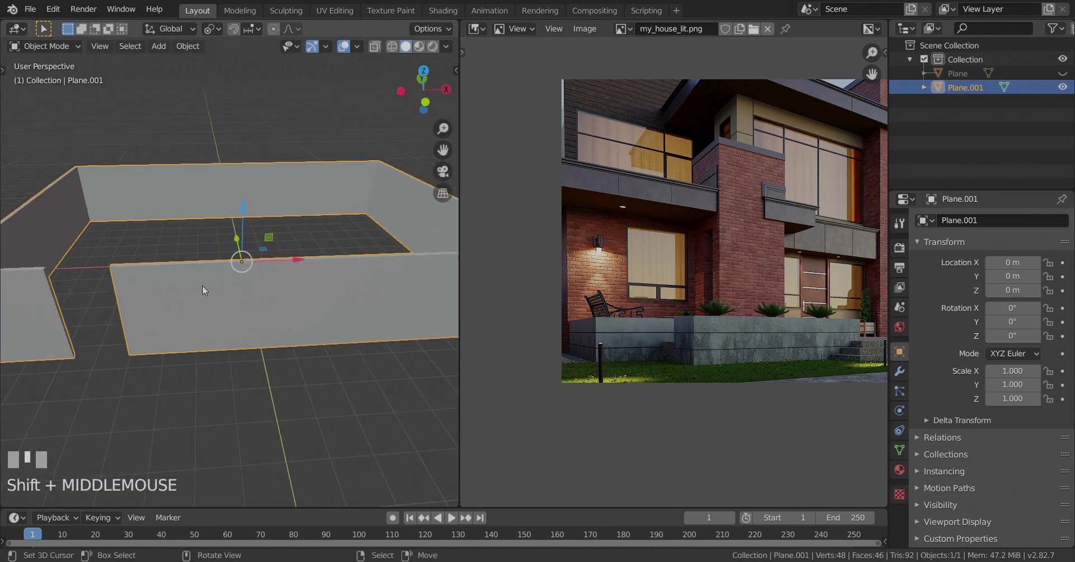
key("Tab")
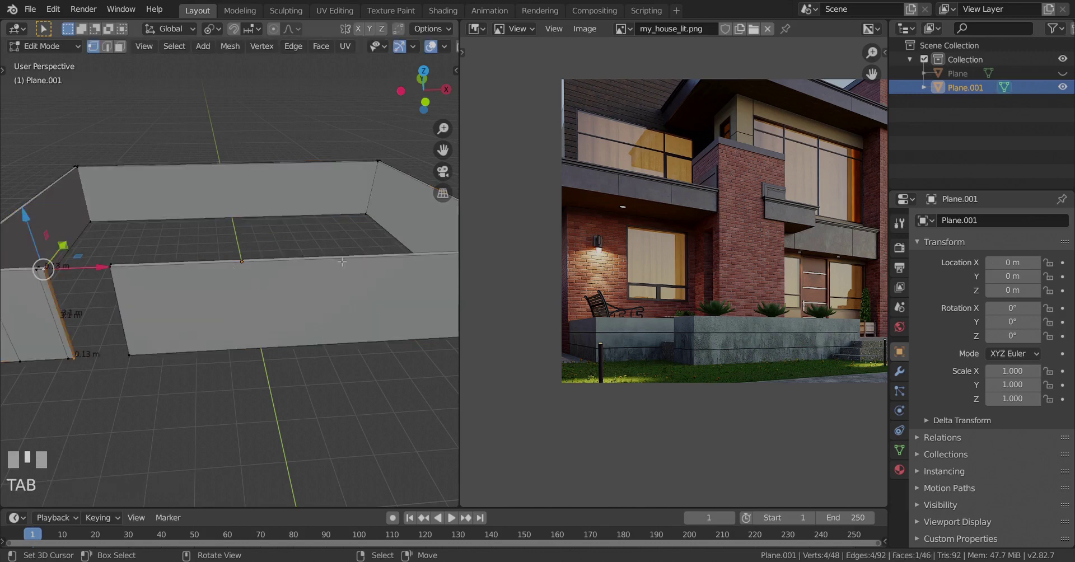
key("ctrl+r")
left_click(342, 261)
left_click(314, 288)
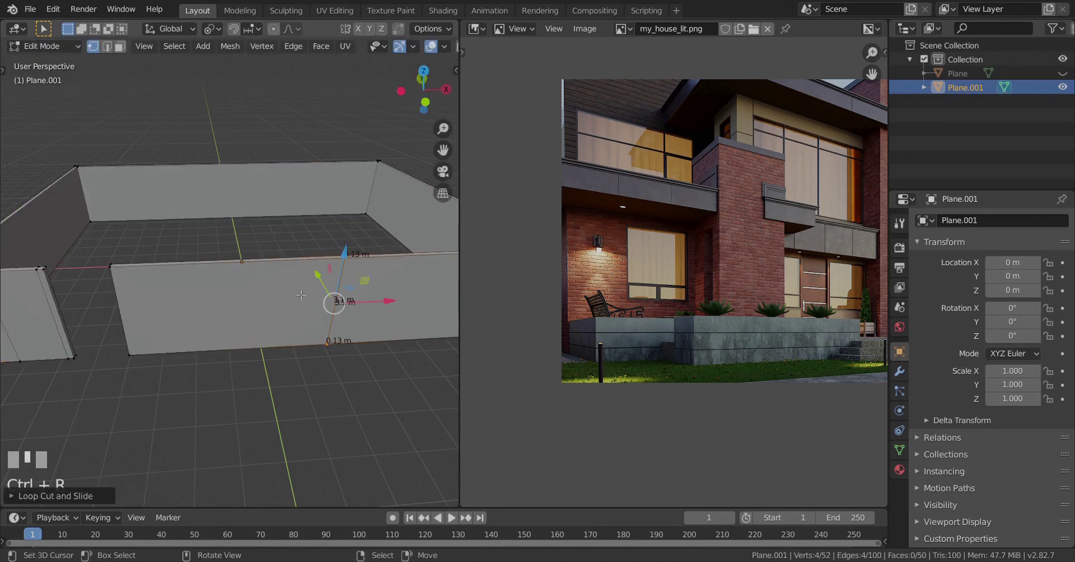
key("ctrl+z")
Step: Insert a vertical loop in the long front wall section, about 3.86 m from the window gap's edge
middle_click_drag(316, 291, 326, 257)
scroll(237, 295, "up", 2)
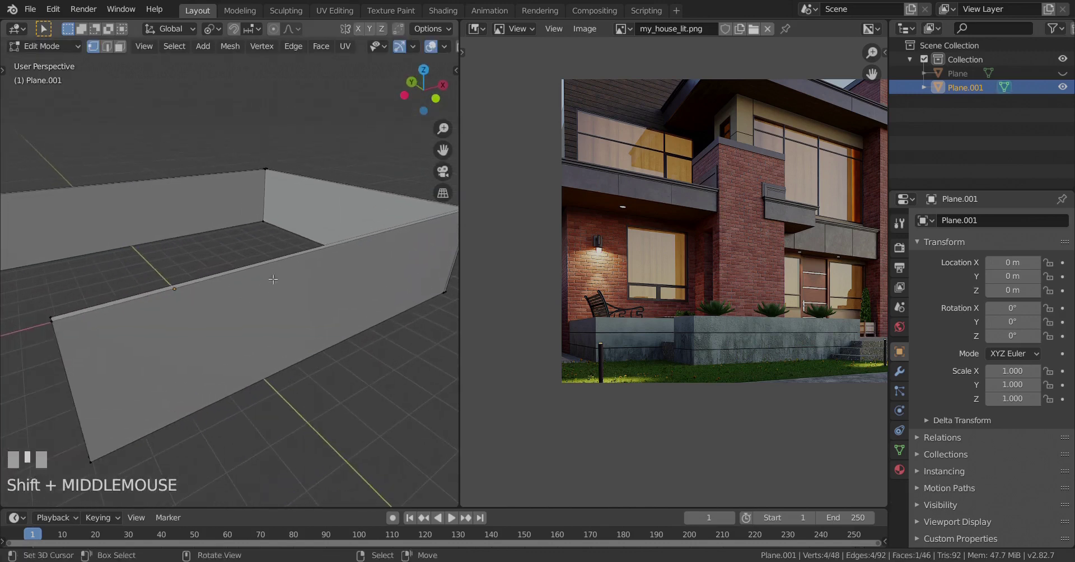
key("ctrl+r")
left_click(326, 257)
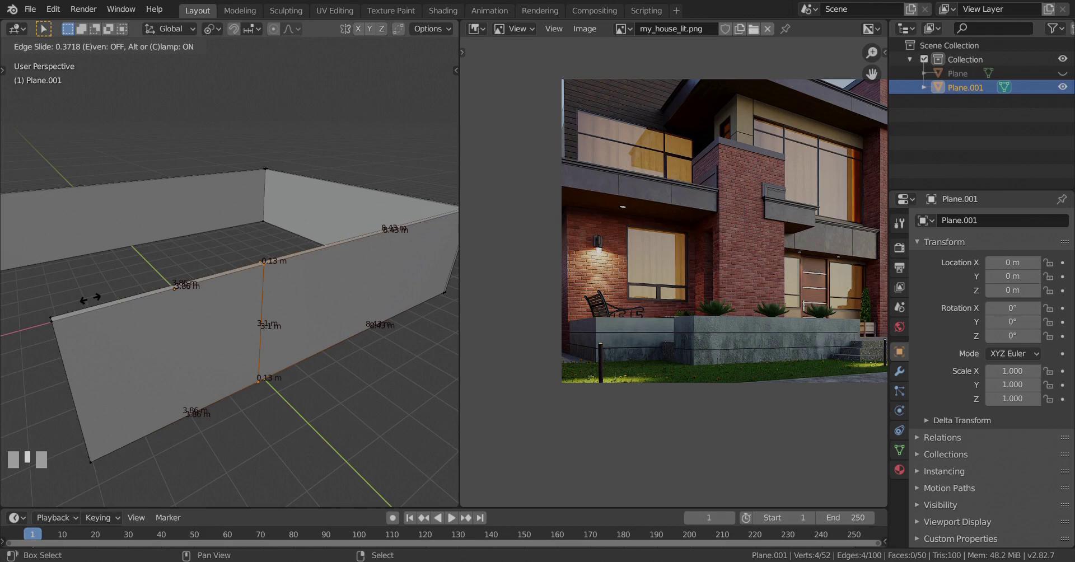
left_click(90, 294)
Step: Add another vertical loop in the remaining front wall, a short distance past the previous one, to mark the entrance width from the reference
middle_click_drag(254, 315, 206, 325)
scroll(253, 311, "up", 2)
scroll(206, 325, "down", 2)
scroll(280, 303, "up", 3)
key("ctrl+r")
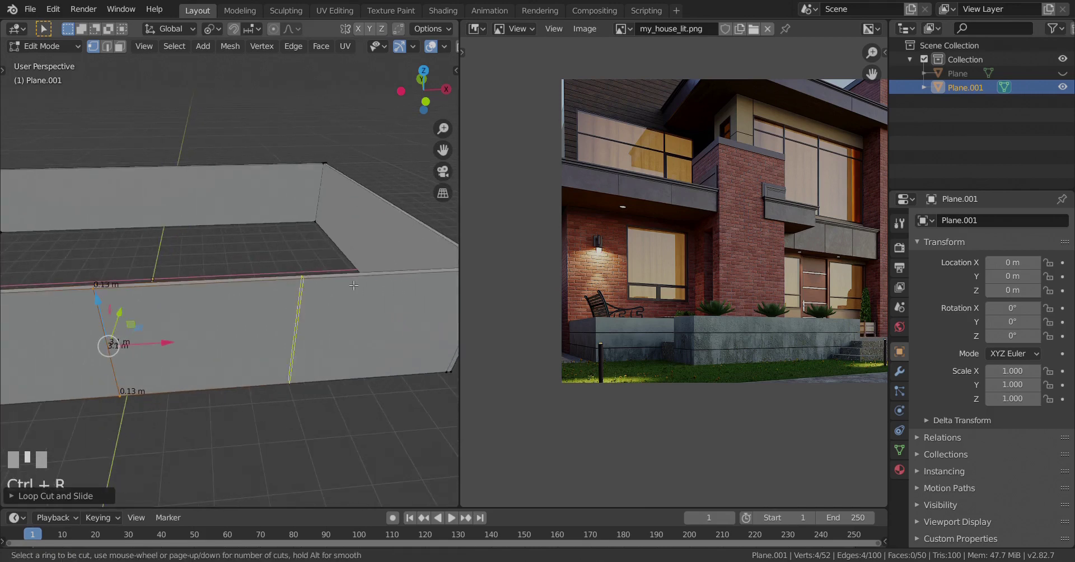
scroll(751, 224, "down", 2)
scroll(749, 190, "up", 3)
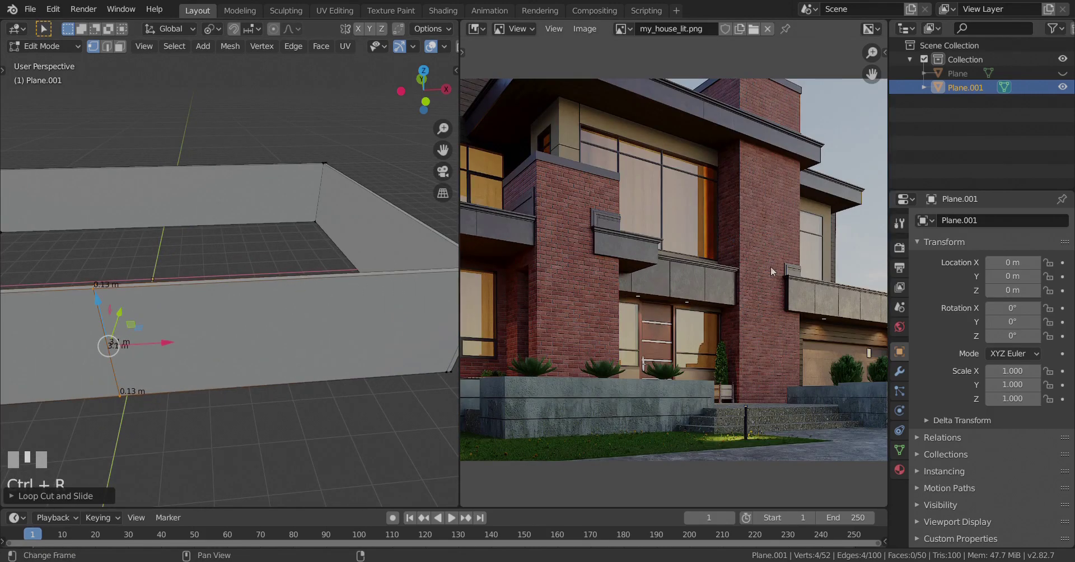
middle_click_drag(321, 262, 359, 254, "shift")
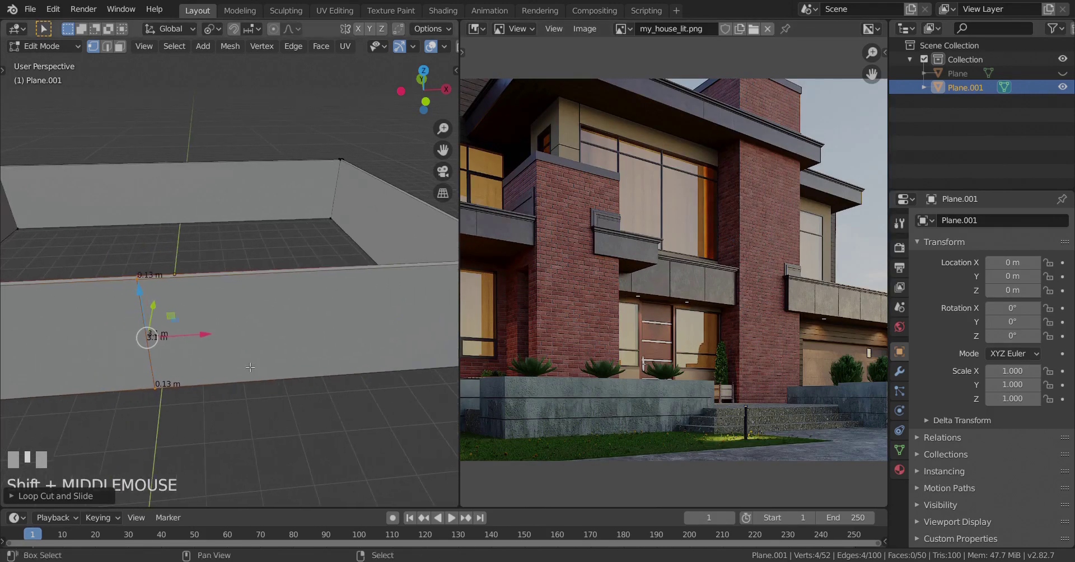
left_click(360, 273)
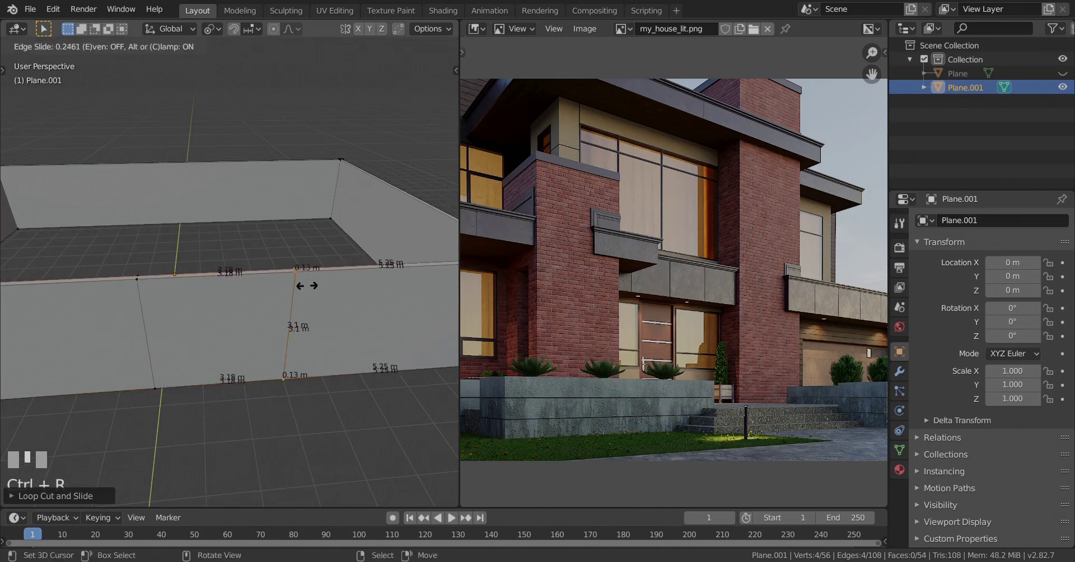
left_click(28, 274, "shift")
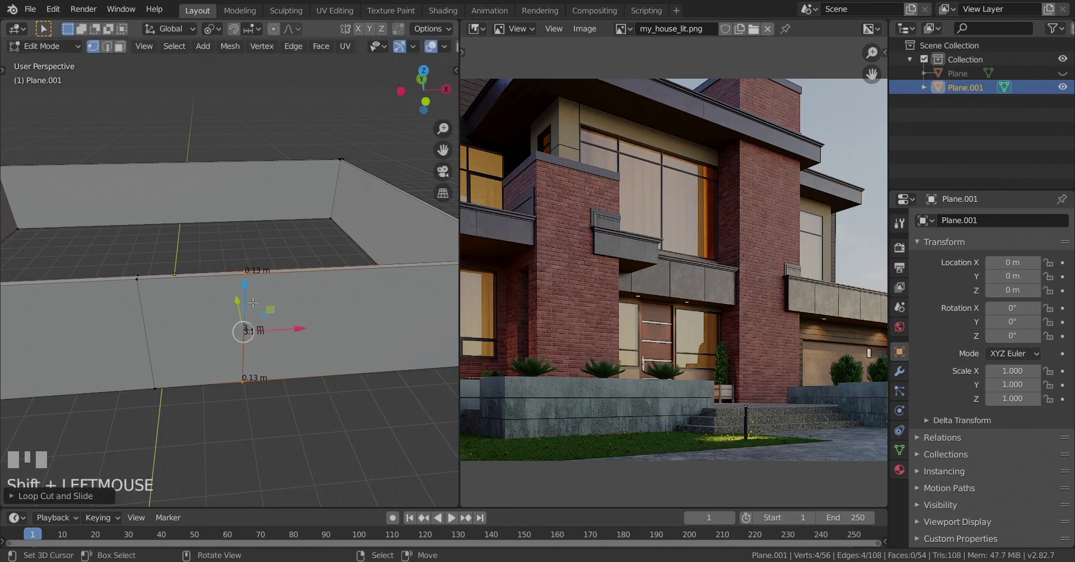
Step: Add a centred loop between the two entrance loops and delete its vertices to open a full-height entrance gap
key("ctrl+r")
left_click(217, 286)
right_click(216, 285)
key("x")
left_click(345, 287)
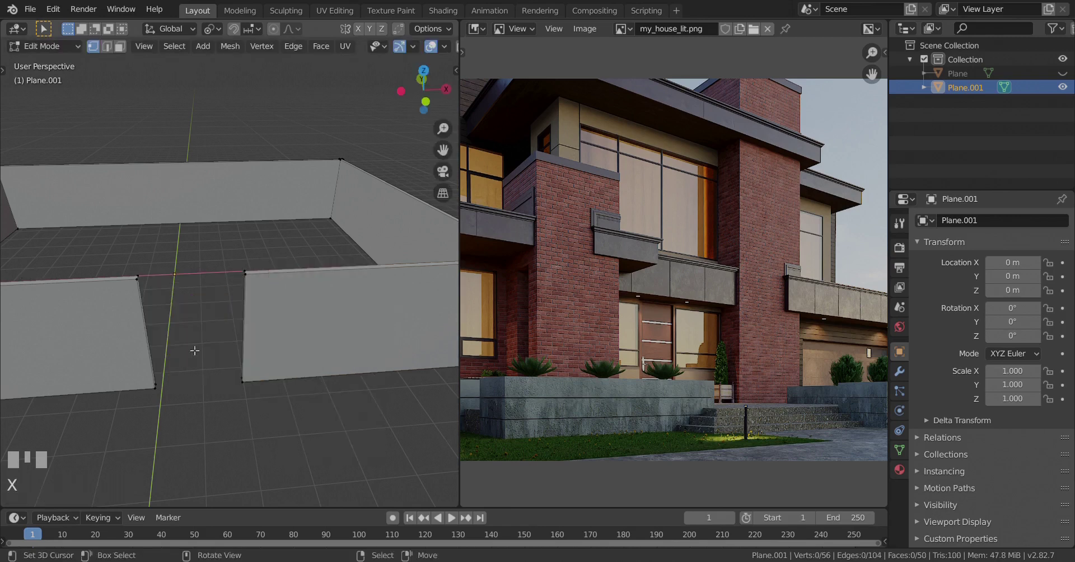
Step: Cap the exposed wall ends on both sides of the entrance gap with faces
scroll(297, 358, "up", 3)
middle_click_drag(196, 353, 163, 336)
right_click(281, 312, "alt")
right_click(128, 310, "alt")
key("f")
middle_click_drag(112, 342, 182, 350)
middle_click_drag(95, 364, 292, 325, "shift")
key("Tab")
middle_click_drag(230, 282, 273, 340)
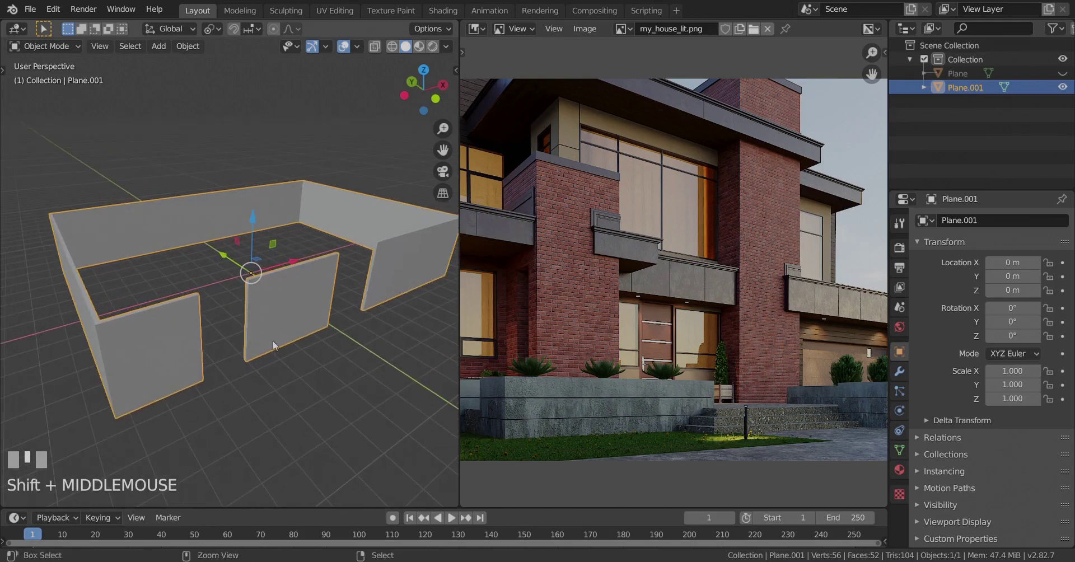
Step: Save the project over ArchViz_Tutorial.blend in the Saves folder
key("ctrl+s")
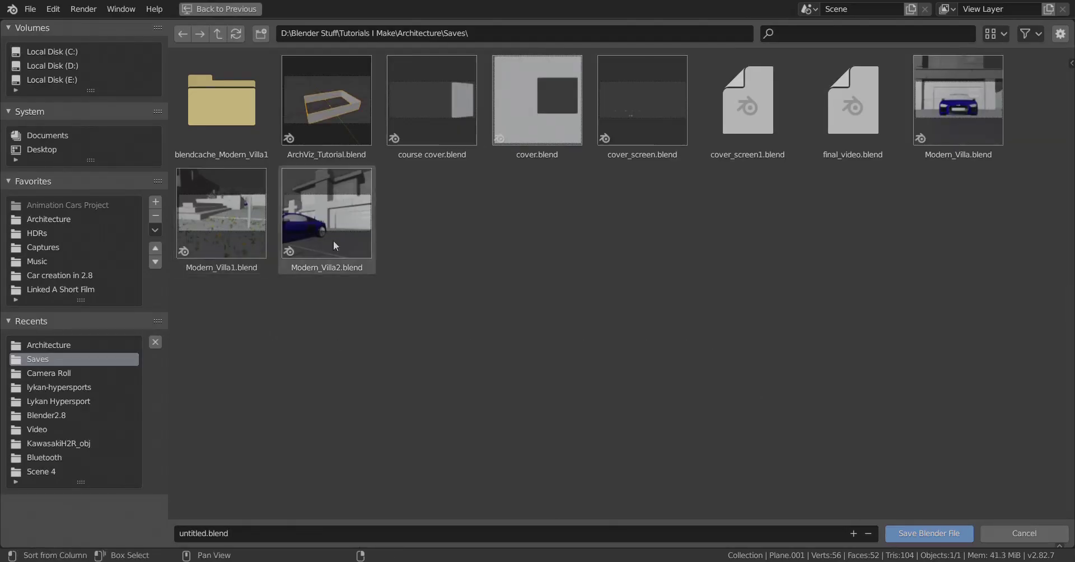
left_click(341, 120)
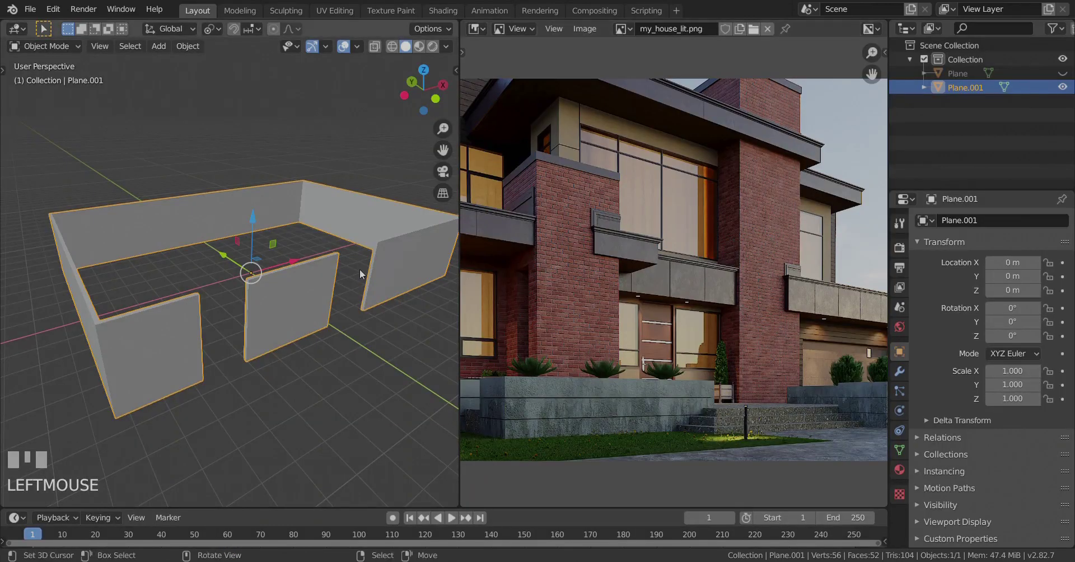
middle_click_drag(359, 270, 219, 288, "shift")
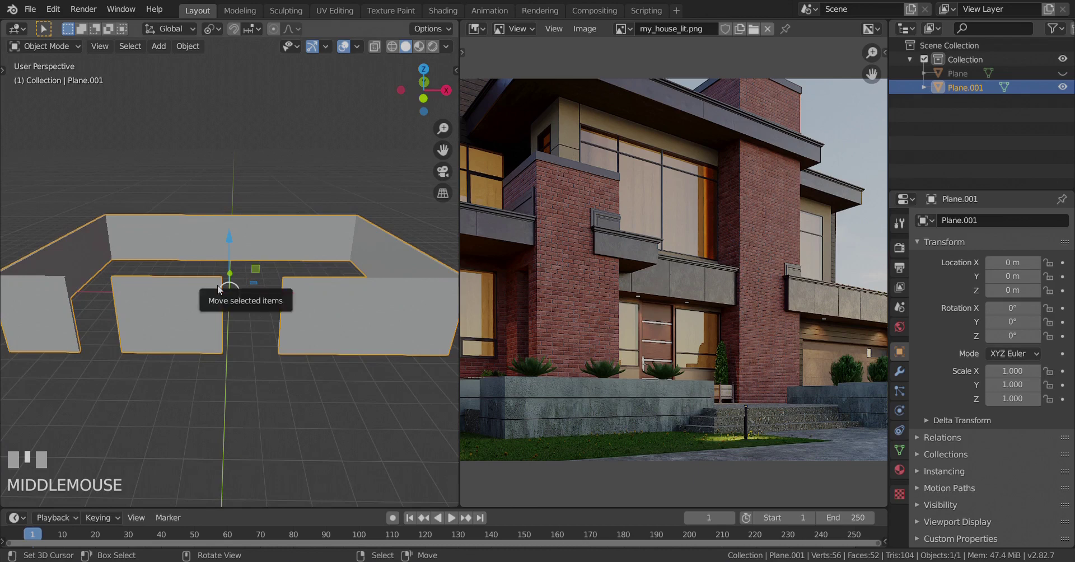
key("ctrl+s")
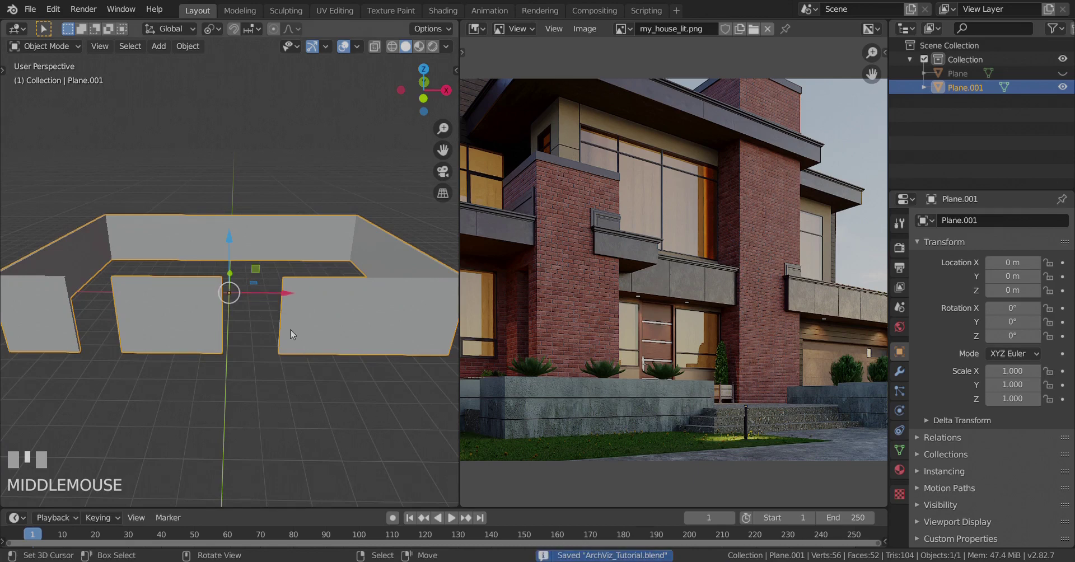
Step: Examine the front wall's sections, loops and openings from several angles and compare them with the reference image
middle_click_drag(286, 332, 358, 337)
middle_click_drag(248, 317, 203, 317)
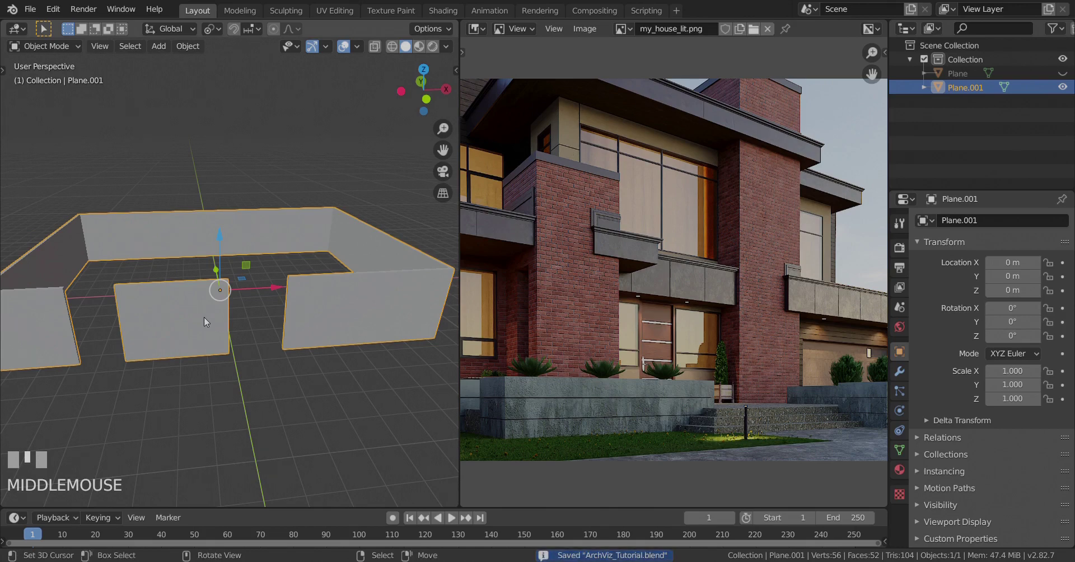
middle_click_drag(204, 317, 242, 294)
key("Tab")
scroll(241, 294, "up", 3)
scroll(545, 294, "down", 2)
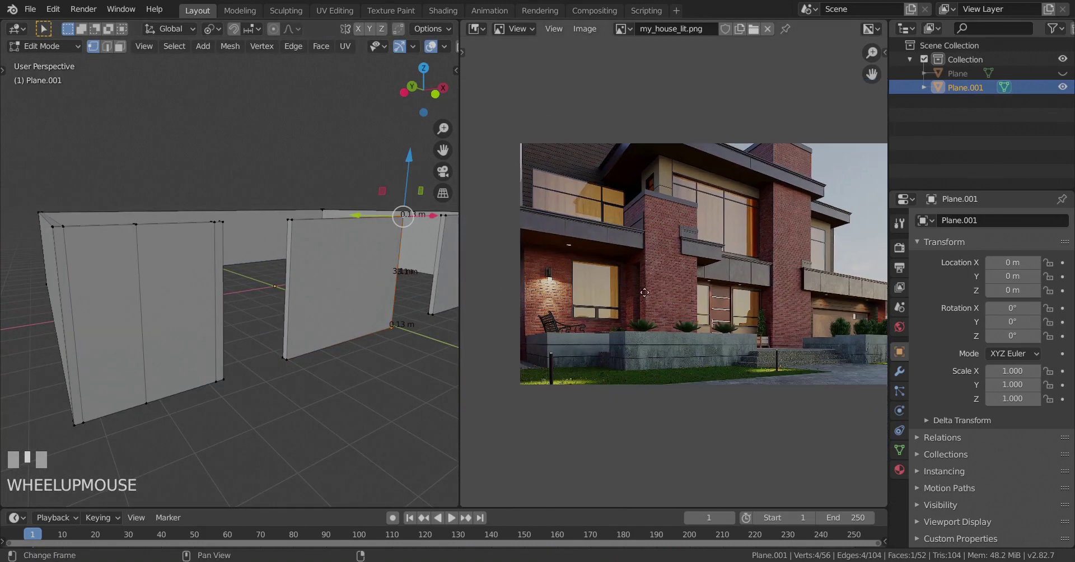
scroll(166, 317, "up", 2)
scroll(166, 318, "down", 2)
middle_click_drag(166, 317, 242, 297)
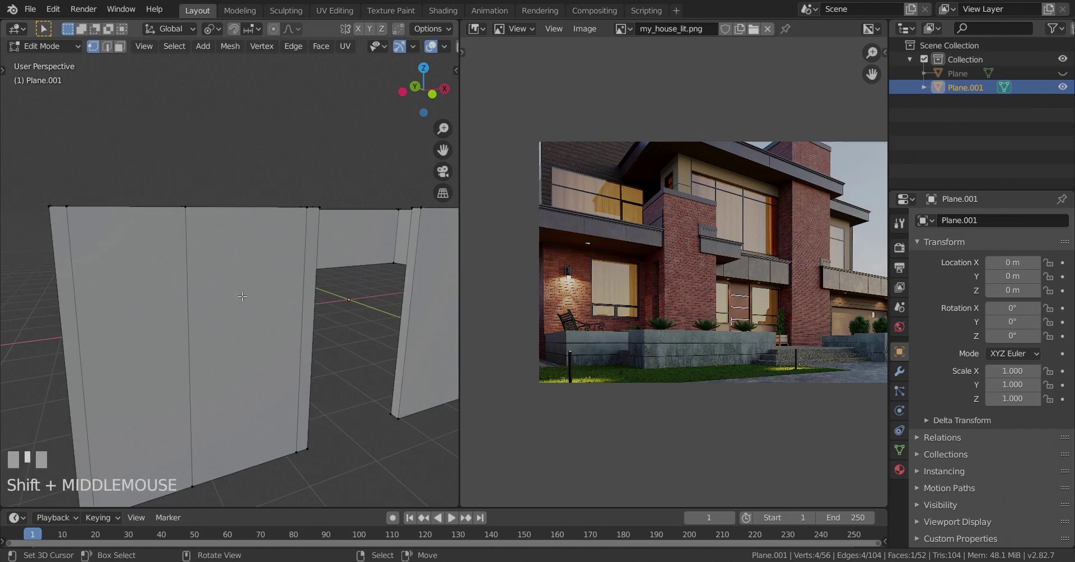
key("Tab")
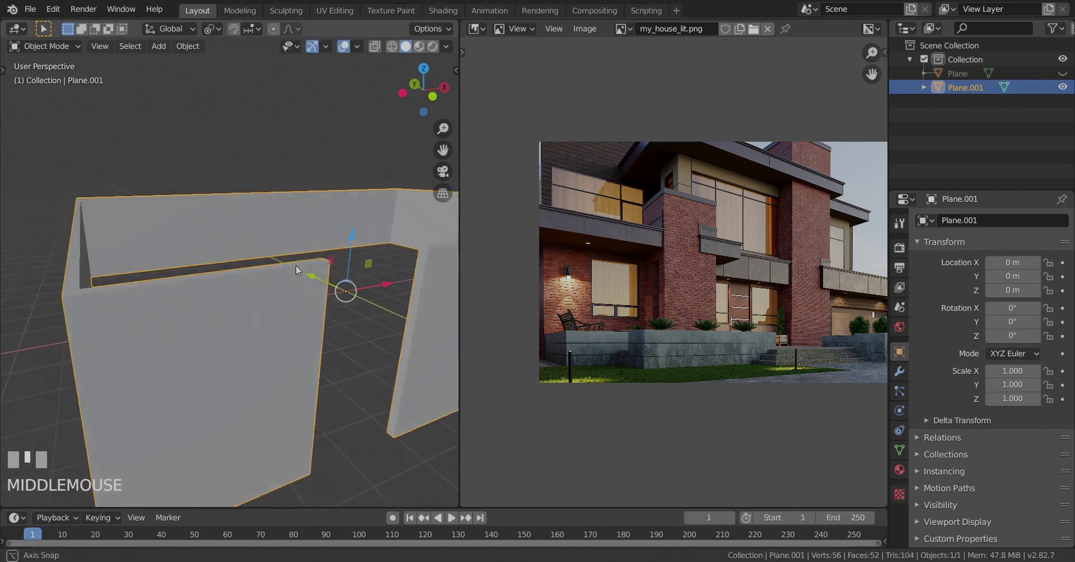